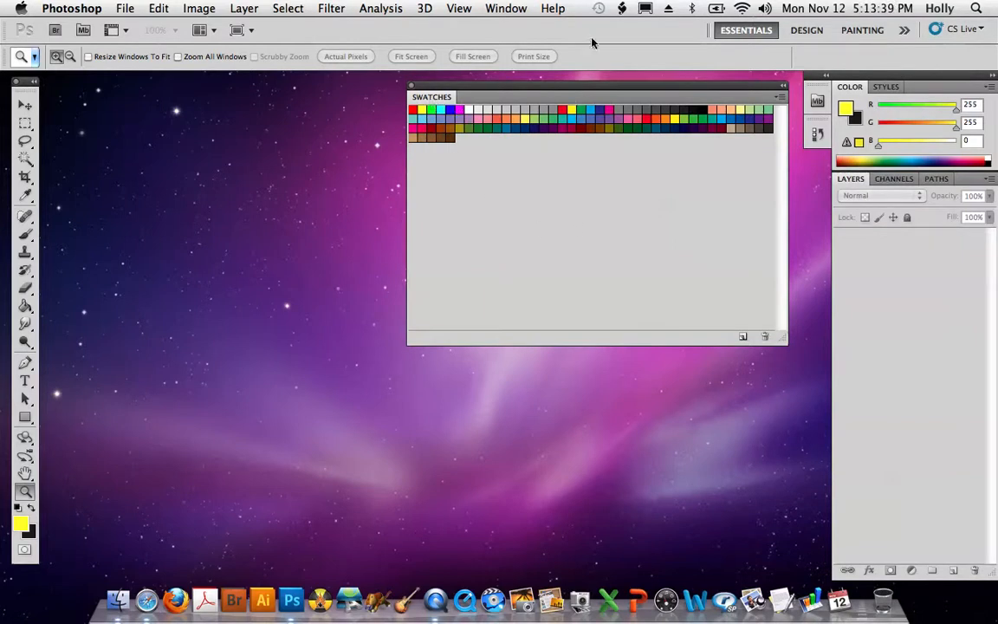
# Move the floating Swatches panel clear of the desktop folders and show its colors as Large Thumbnail.
pyautogui.click(507, 9)
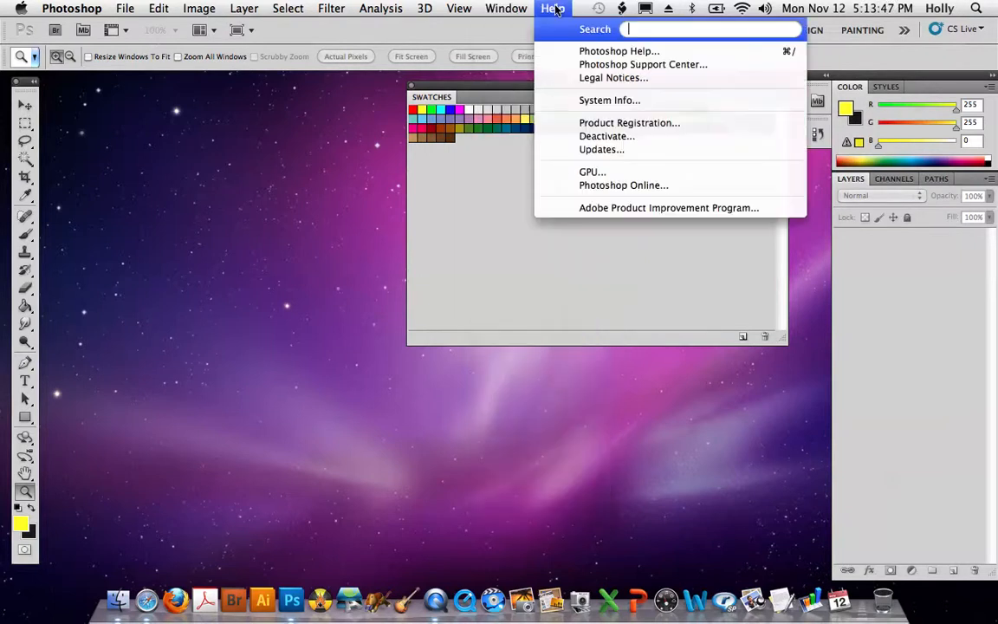
pyautogui.click(520, 7)
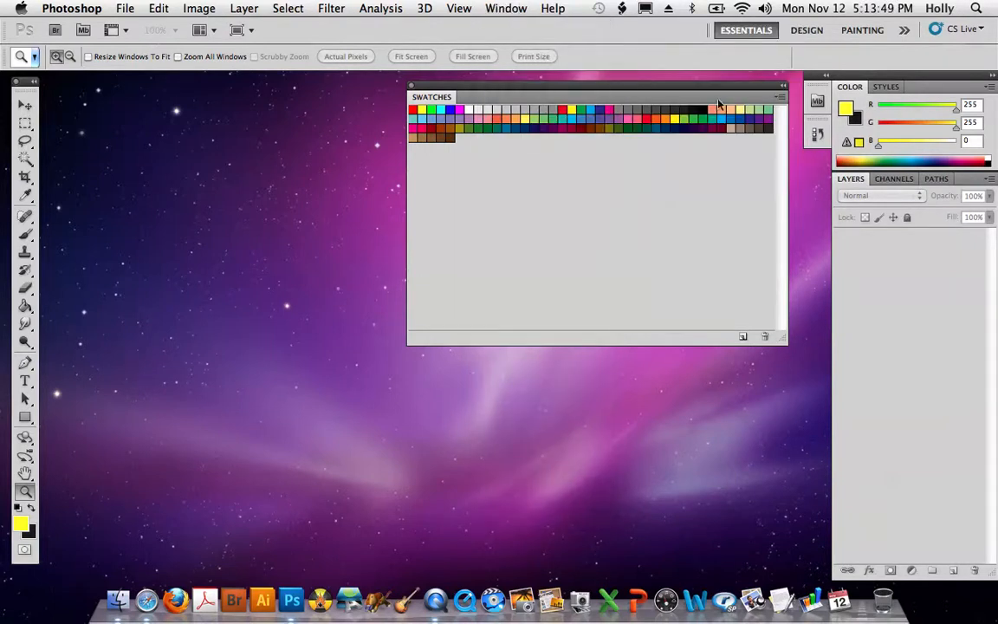
pyautogui.moveTo(705, 91); pyautogui.dragTo(538, 96)
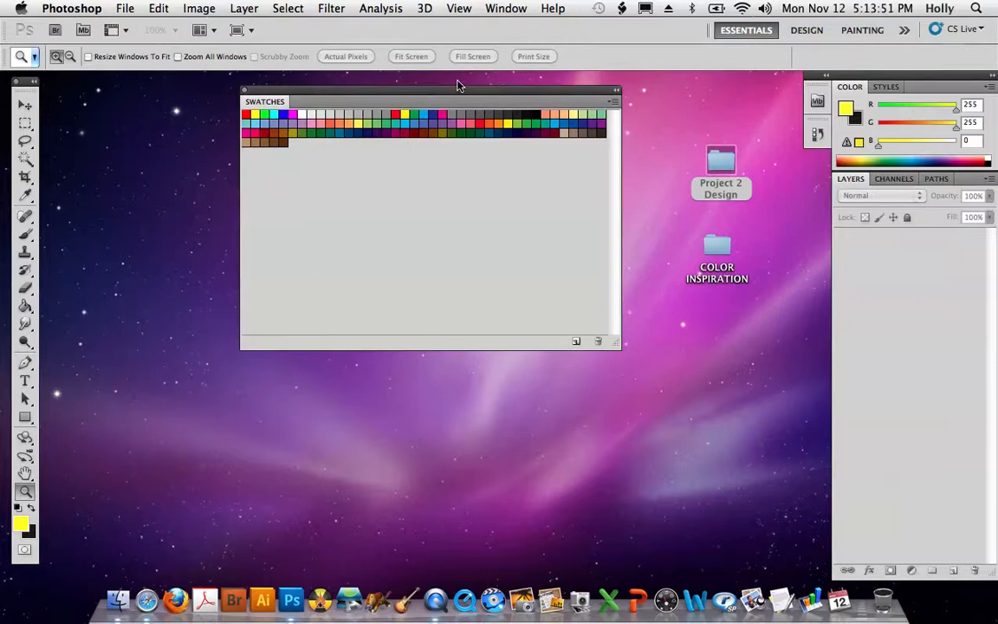
pyautogui.click(613, 105)
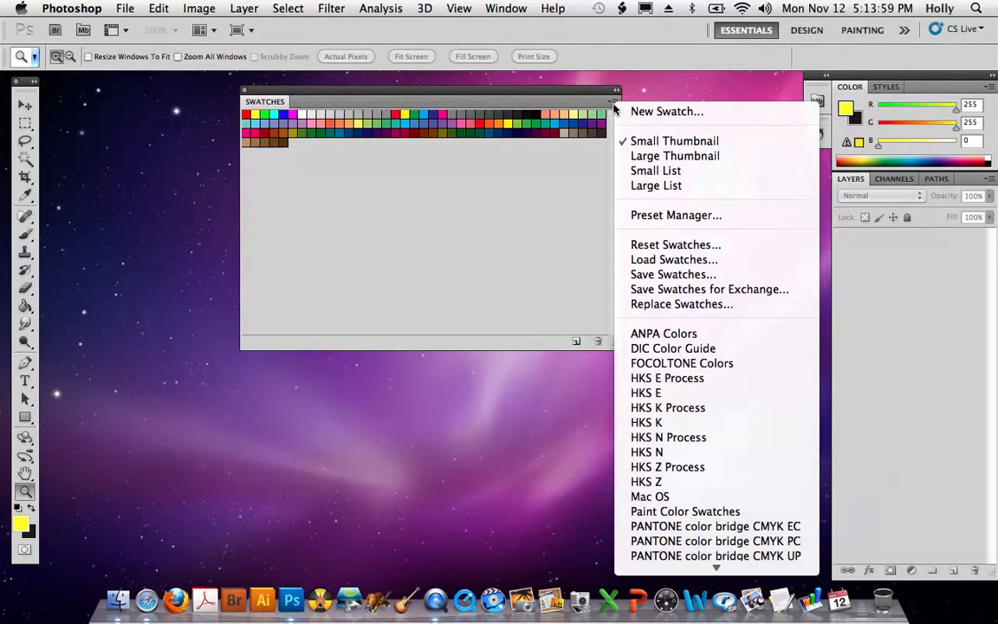
pyautogui.click(702, 157)
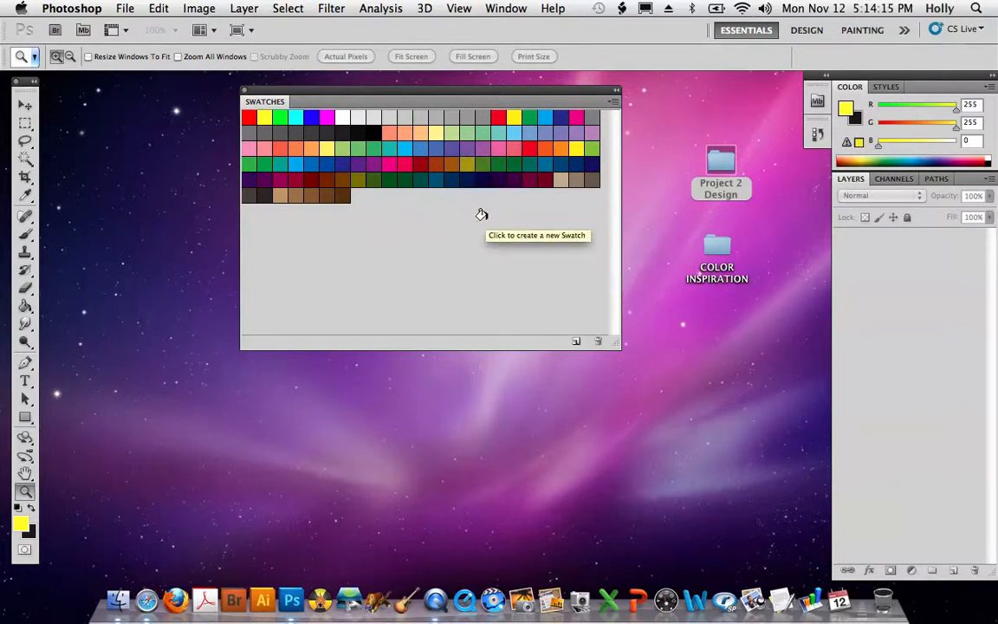
# Preview the swatches as Small List and Large List, and return the panel to Large Thumbnail.
pyautogui.click(611, 105)
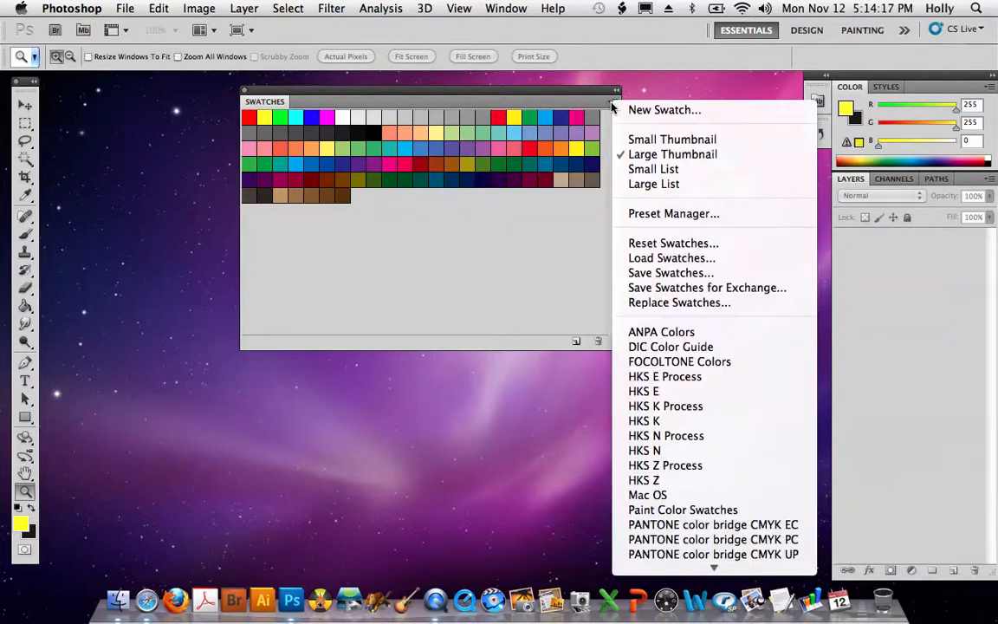
pyautogui.click(649, 184)
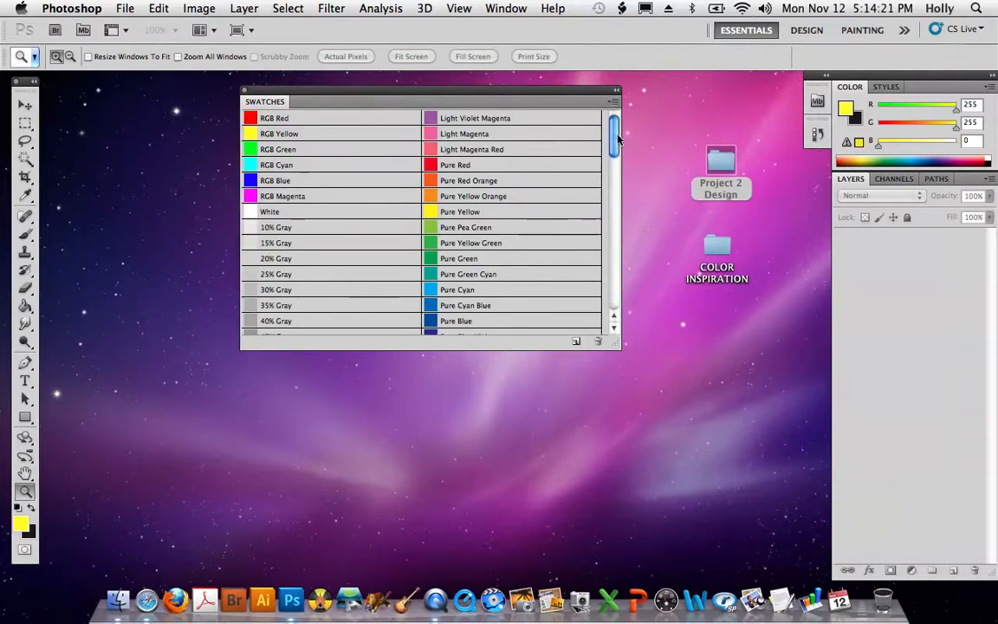
pyautogui.click(614, 101)
pyautogui.click(646, 190)
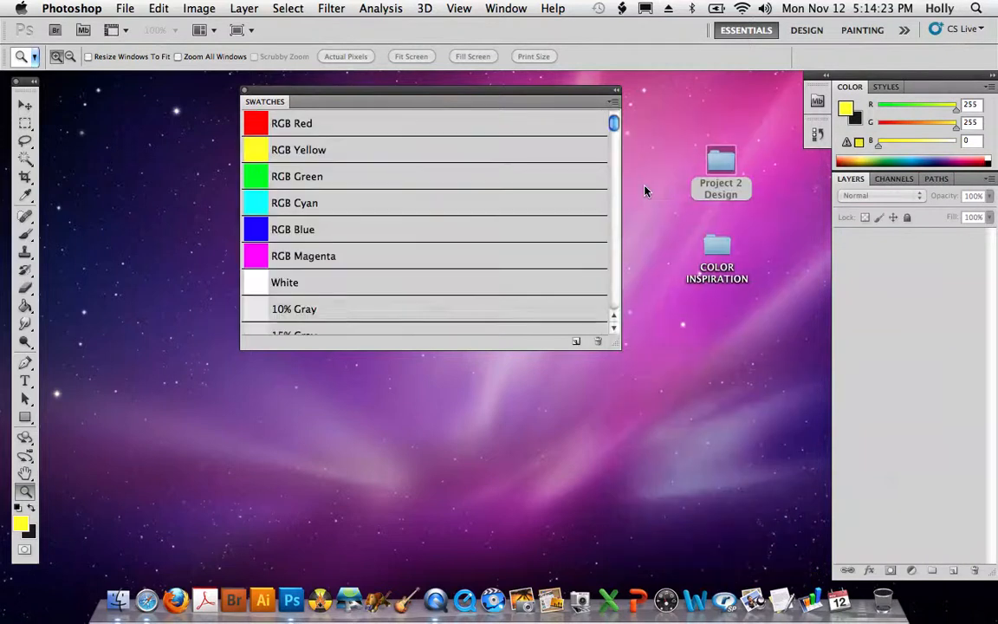
pyautogui.click(611, 106)
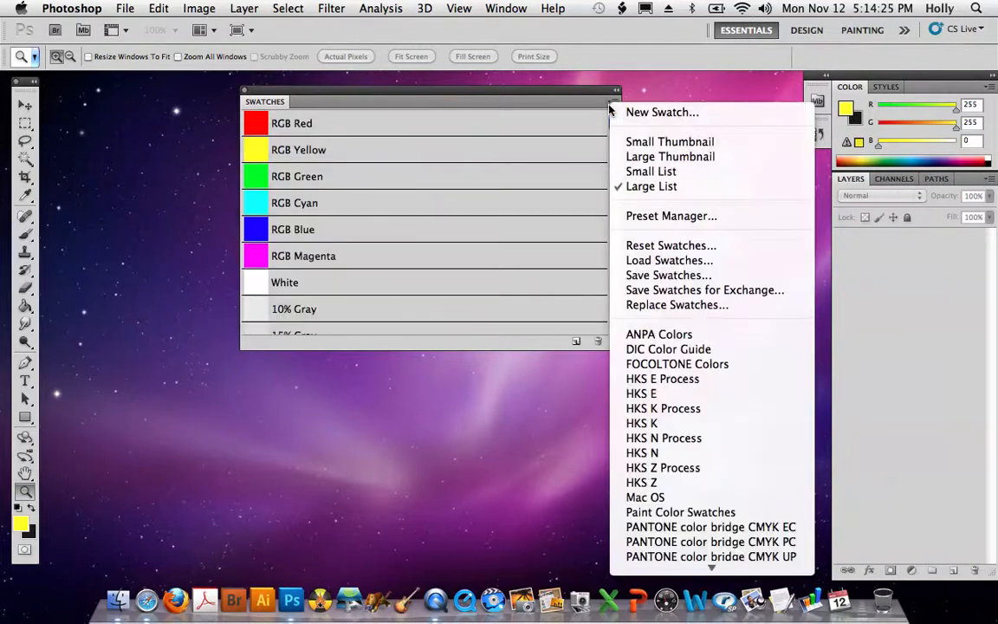
pyautogui.click(665, 158)
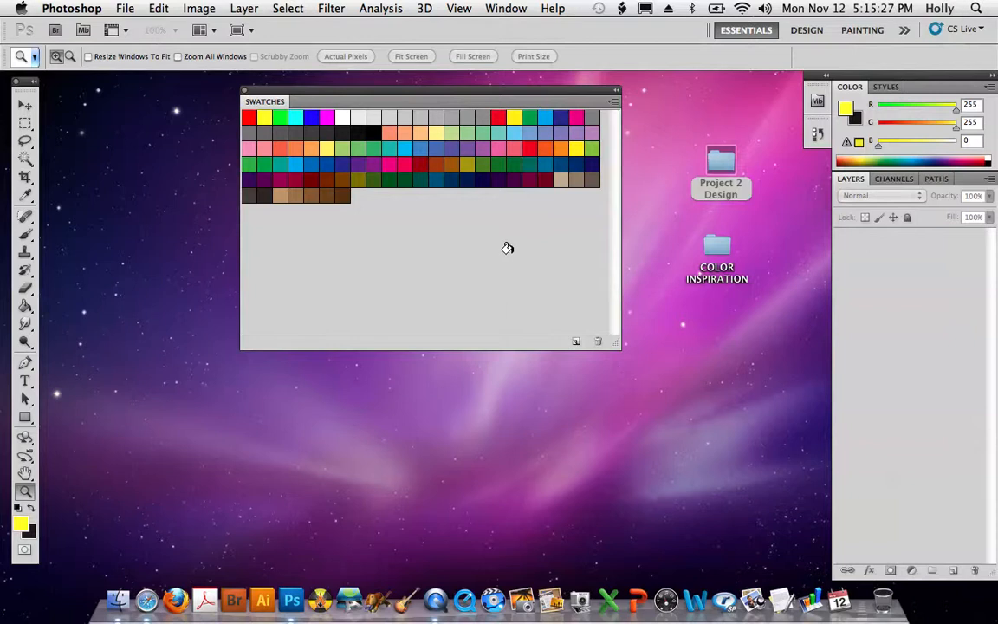
# Append the PANTONE solid uncoated library to the current swatches.
pyautogui.click(613, 105)
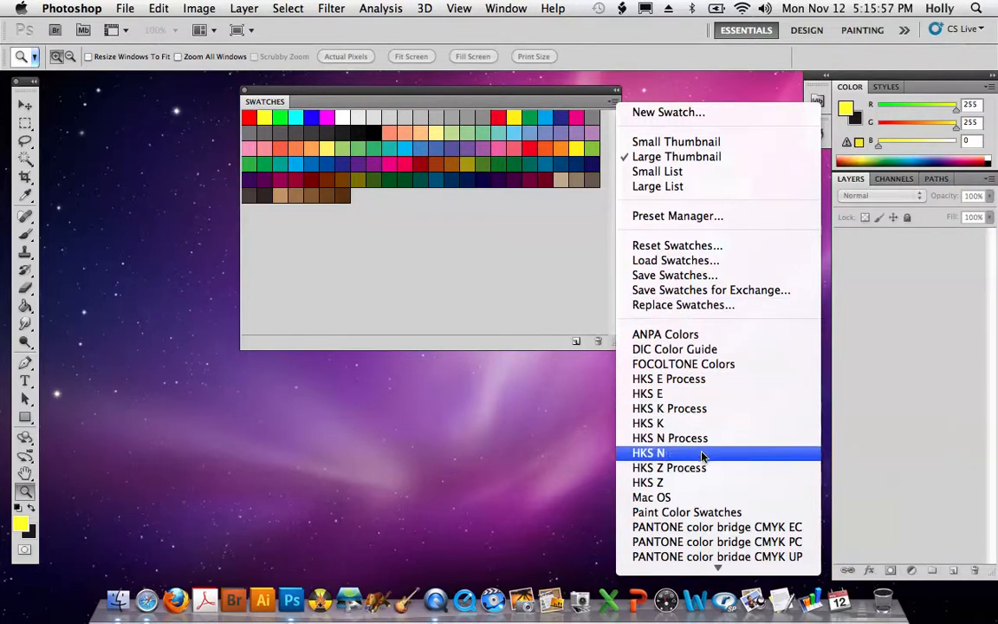
pyautogui.scroll(-6, 706, 485)
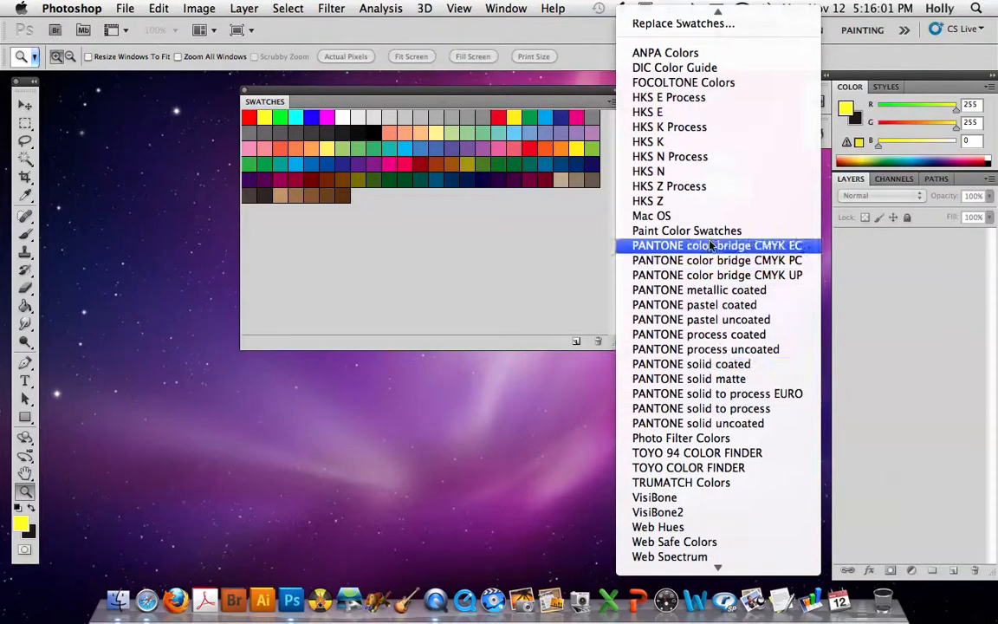
pyautogui.click(697, 425)
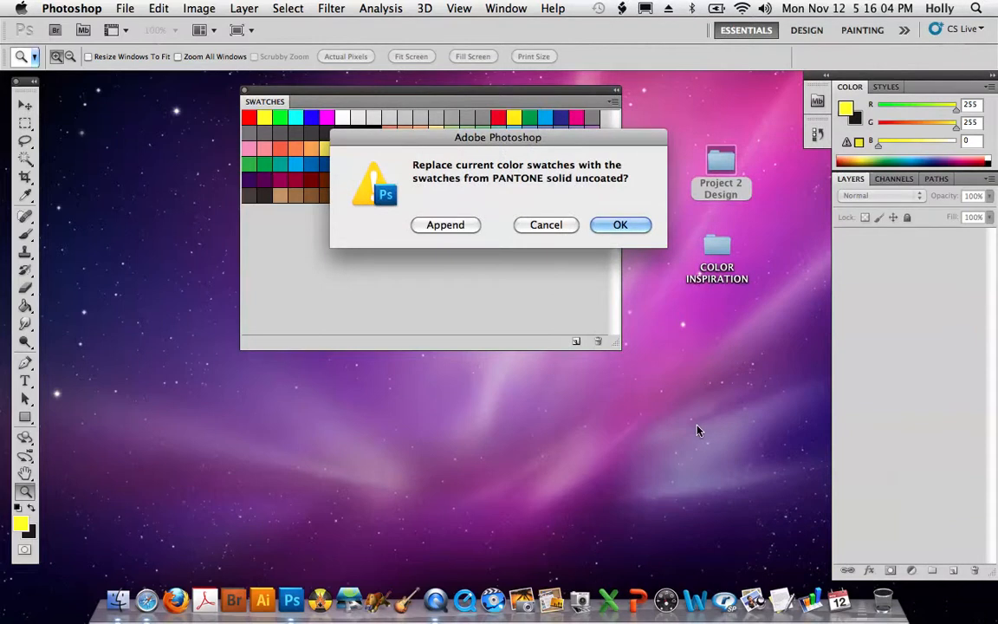
pyautogui.click(446, 225)
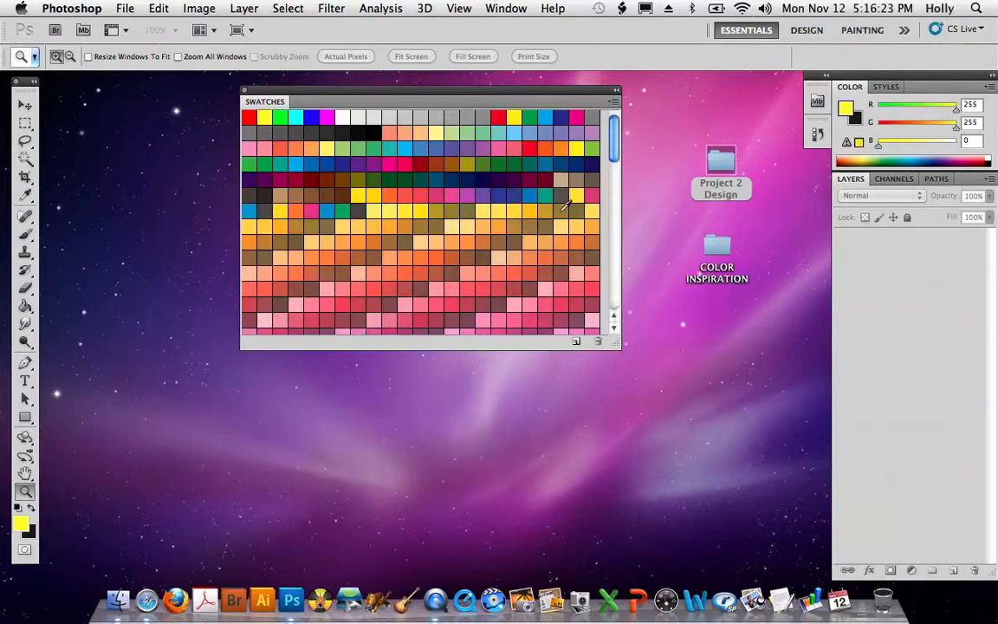
pyautogui.moveTo(612, 148)
pyautogui.mouseDown()
pyautogui.moveTo(615, 290)
pyautogui.moveTo(621, 149)
pyautogui.mouseUp()
# Reset the Swatches panel, replacing its current swatches with the default colors.
pyautogui.click(615, 102)
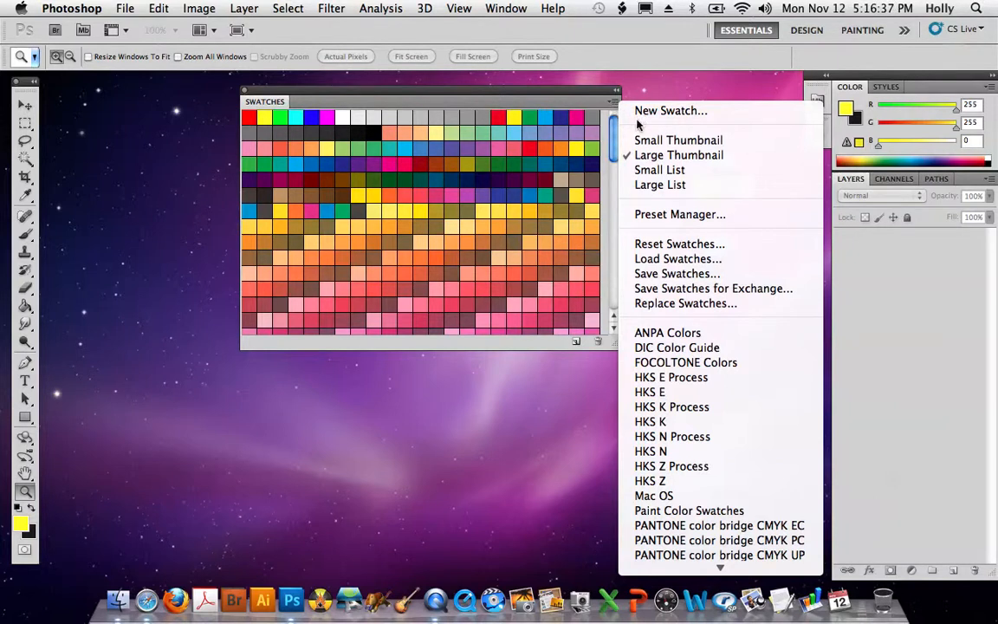
pyautogui.click(670, 246)
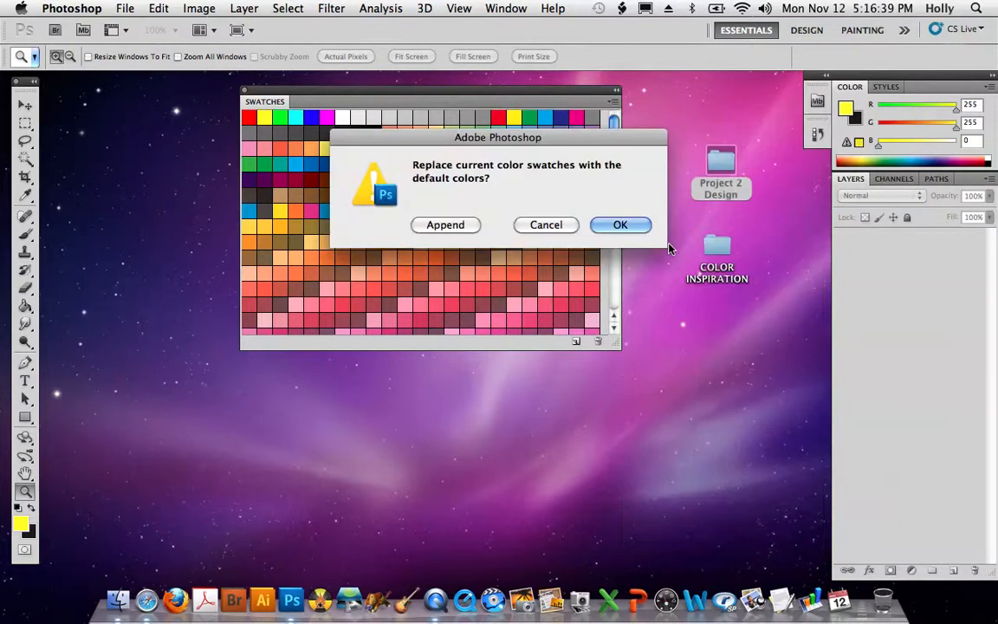
pyautogui.click(620, 225)
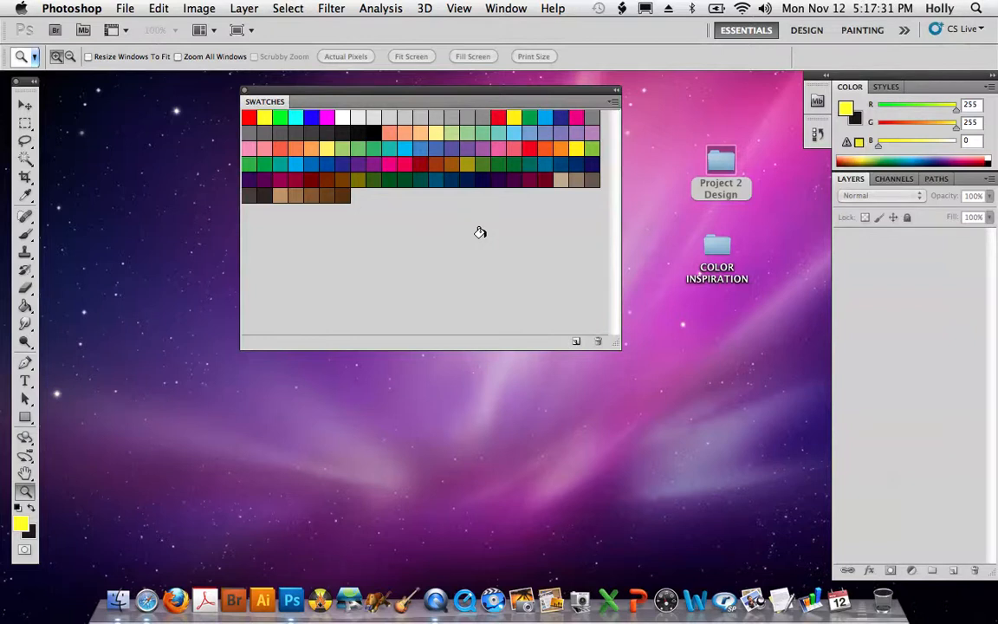
# Delete swatches one by one from the start of the Swatches panel until Pastel Pea Green comes first.
pyautogui.press('alt')
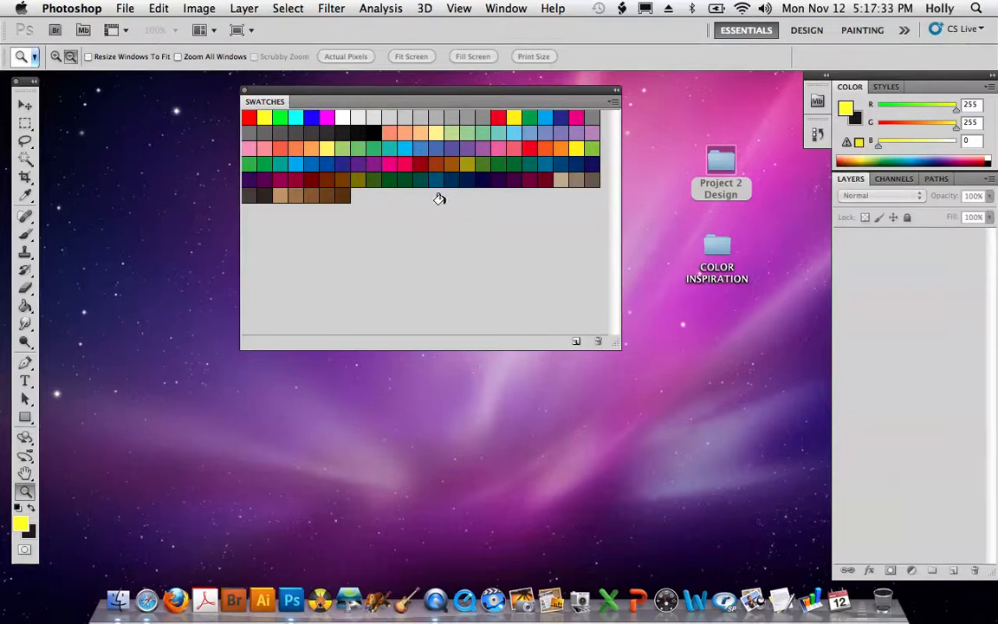
pyautogui.keyDown('alt'); pyautogui.click(256, 118); pyautogui.keyUp('alt')
pyautogui.keyDown('alt'); pyautogui.click(255, 118); pyautogui.keyUp('alt')
pyautogui.keyDown('alt'); pyautogui.click(256, 118); pyautogui.keyUp('alt')
pyautogui.keyDown('alt'); pyautogui.click(255, 118); pyautogui.keyUp('alt')
pyautogui.keyDown('alt'); pyautogui.click(255, 118); pyautogui.keyUp('alt')
pyautogui.keyDown('alt'); pyautogui.click(255, 118); pyautogui.keyUp('alt')
pyautogui.keyDown('alt'); pyautogui.click(255, 118); pyautogui.keyUp('alt')
pyautogui.keyDown('alt'); pyautogui.click(255, 118); pyautogui.keyUp('alt')
pyautogui.keyDown('alt'); pyautogui.click(255, 118); pyautogui.keyUp('alt')
pyautogui.keyDown('alt'); pyautogui.click(255, 118); pyautogui.keyUp('alt')
pyautogui.keyDown('alt'); pyautogui.click(256, 118); pyautogui.keyUp('alt')
pyautogui.keyDown('alt'); pyautogui.click(256, 118); pyautogui.keyUp('alt')
pyautogui.keyDown('alt'); pyautogui.click(256, 118); pyautogui.keyUp('alt')
pyautogui.keyDown('alt'); pyautogui.click(256, 118); pyautogui.keyUp('alt')
pyautogui.keyDown('alt'); pyautogui.click(256, 118); pyautogui.keyUp('alt')
pyautogui.keyDown('alt'); pyautogui.click(256, 118); pyautogui.keyUp('alt')
pyautogui.keyDown('alt'); pyautogui.click(256, 118); pyautogui.keyUp('alt')
pyautogui.keyDown('alt'); pyautogui.click(256, 118); pyautogui.keyUp('alt')
pyautogui.keyDown('alt'); pyautogui.click(256, 118); pyautogui.keyUp('alt')
pyautogui.keyDown('alt'); pyautogui.click(256, 118); pyautogui.keyUp('alt')
pyautogui.keyDown('alt'); pyautogui.click(256, 118); pyautogui.keyUp('alt')
pyautogui.keyDown('alt'); pyautogui.click(256, 118); pyautogui.keyUp('alt')
pyautogui.keyDown('alt'); pyautogui.click(255, 118); pyautogui.keyUp('alt')
pyautogui.keyDown('alt'); pyautogui.click(256, 118); pyautogui.keyUp('alt')
pyautogui.keyDown('alt'); pyautogui.click(255, 117); pyautogui.keyUp('alt')
pyautogui.keyDown('alt'); pyautogui.click(255, 118); pyautogui.keyUp('alt')
pyautogui.keyDown('alt'); pyautogui.click(255, 118); pyautogui.keyUp('alt')
pyautogui.keyDown('alt'); pyautogui.click(255, 118); pyautogui.keyUp('alt')
pyautogui.keyDown('alt'); pyautogui.click(256, 118); pyautogui.keyUp('alt')
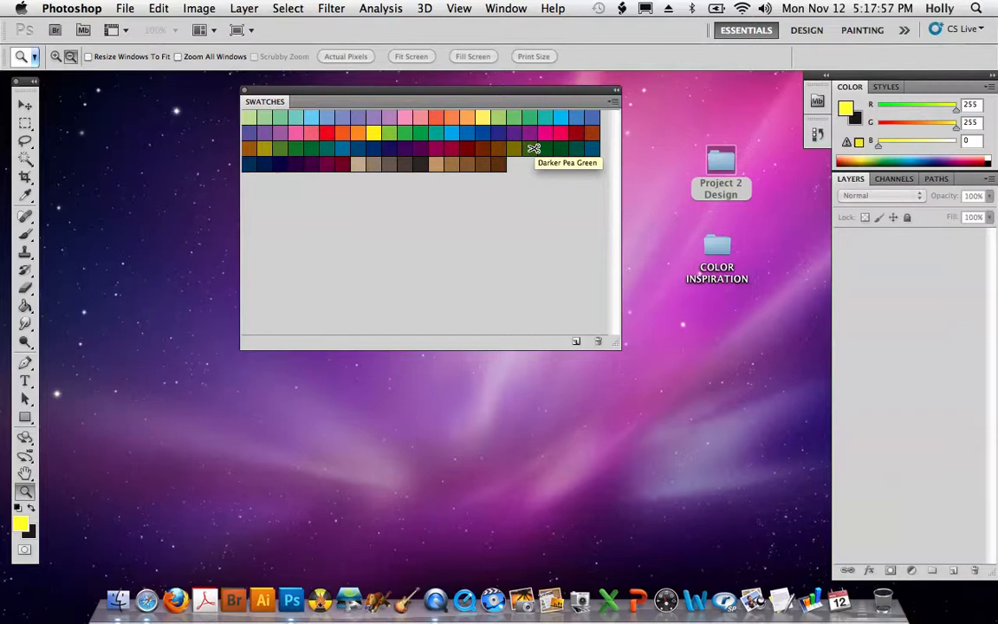
# Delete four dark green swatches starting at Darker Pea Green, plus the last two dark brown swatches.
pyautogui.keyDown('alt'); pyautogui.click(533, 149); pyautogui.keyUp('alt')
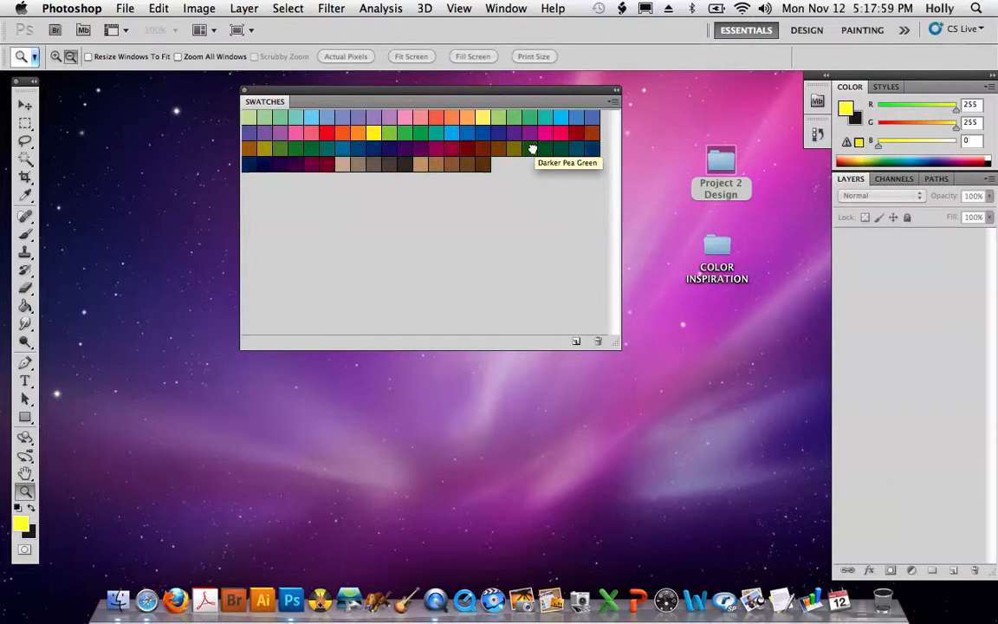
pyautogui.keyDown('alt'); pyautogui.click(532, 149); pyautogui.keyUp('alt')
pyautogui.keyDown('alt'); pyautogui.click(533, 149); pyautogui.keyUp('alt')
pyautogui.keyDown('alt'); pyautogui.click(532, 149); pyautogui.keyUp('alt')
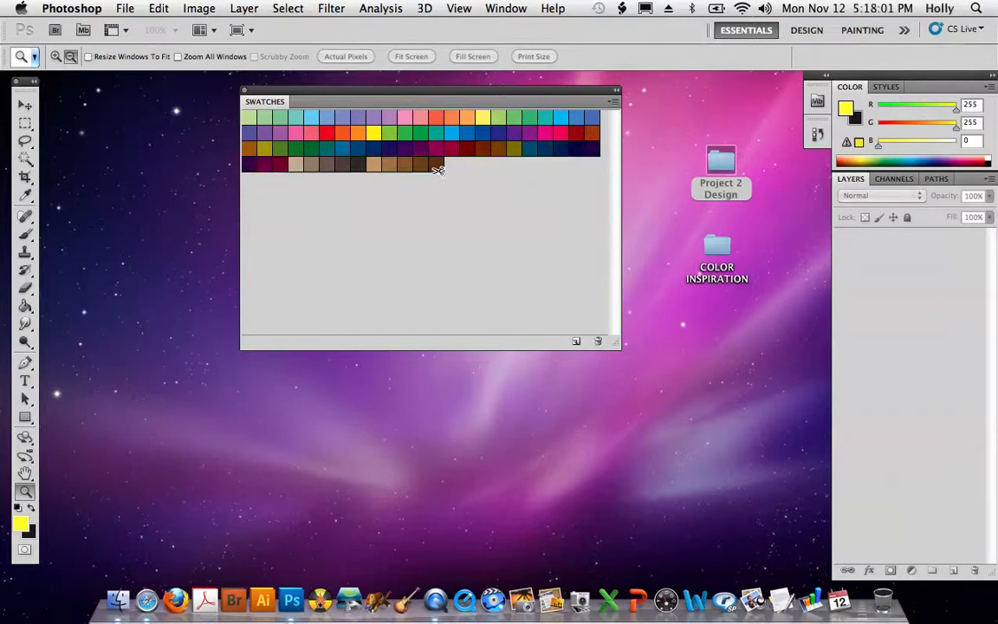
pyautogui.keyDown('alt'); pyautogui.click(437, 168); pyautogui.keyUp('alt')
pyautogui.keyDown('alt'); pyautogui.click(419, 163); pyautogui.keyUp('alt')
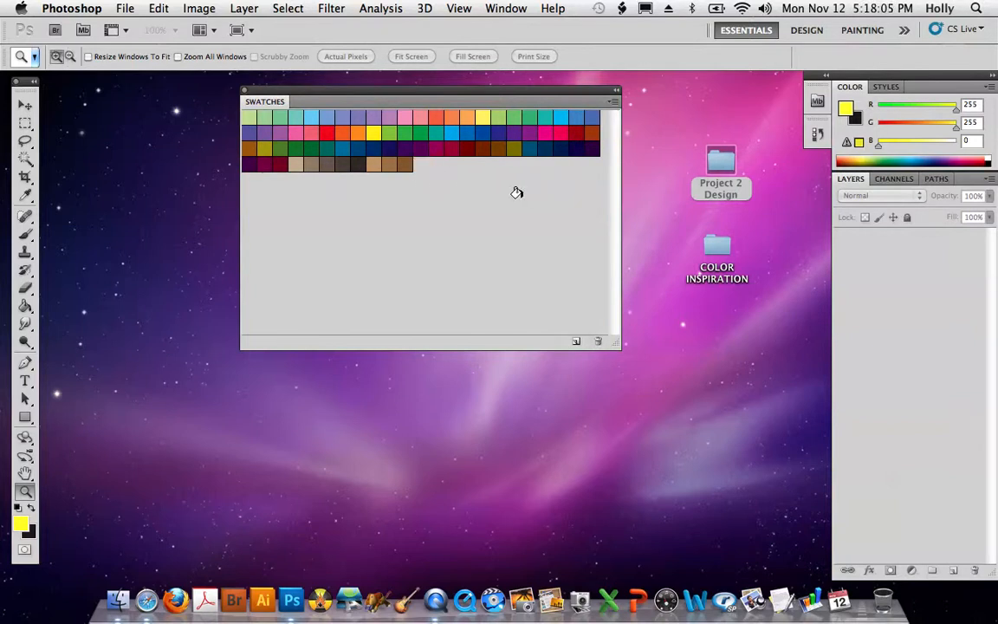
# Delete all the remaining swatches at once in the Preset Manager, with the preset type set to Swatches.
pyautogui.click(613, 104)
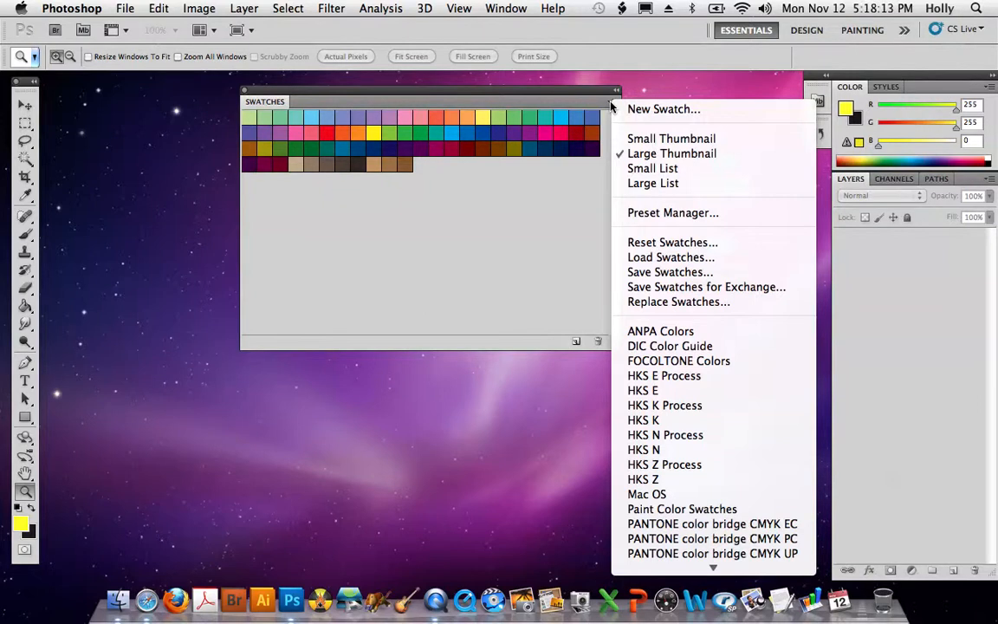
pyautogui.click(656, 213)
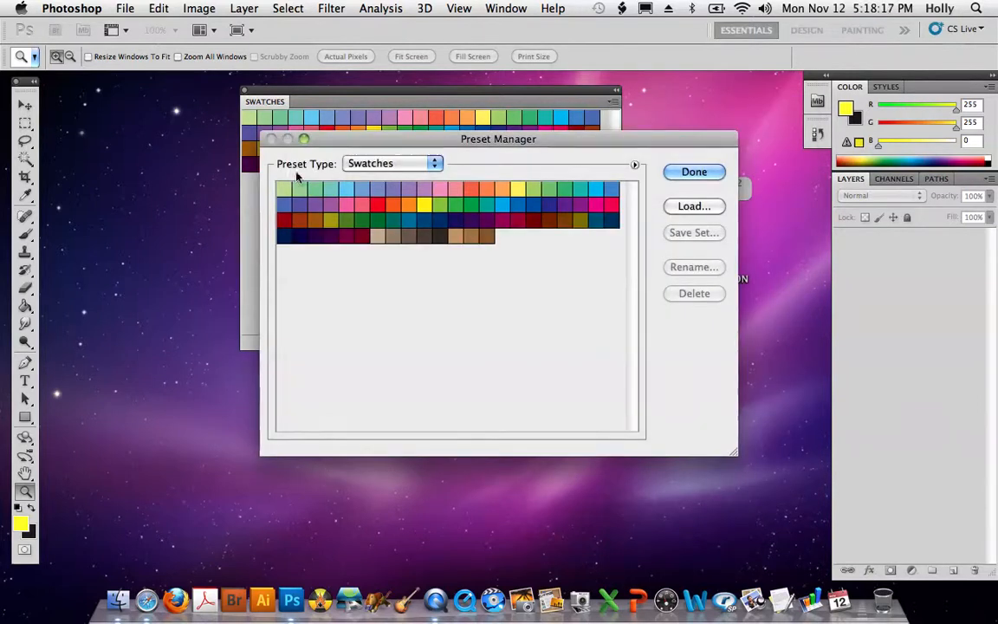
pyautogui.click(433, 164)
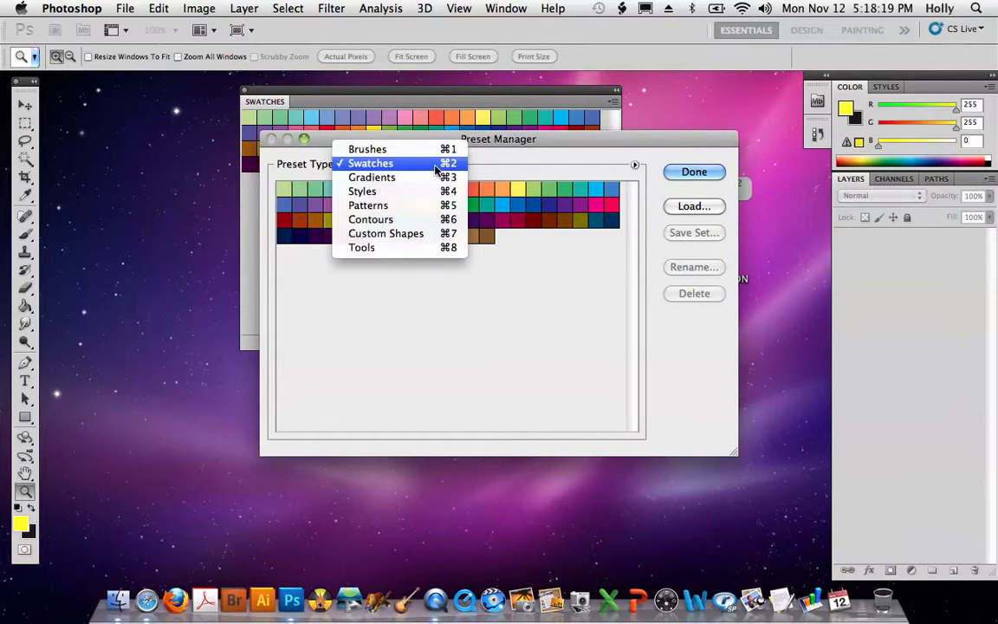
pyautogui.click(375, 164)
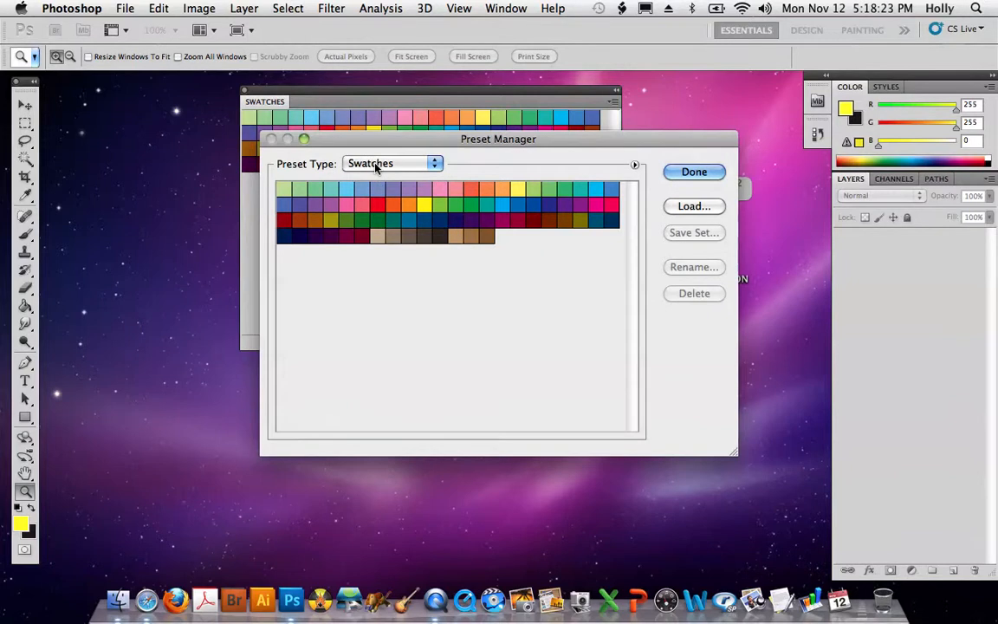
pyautogui.click(288, 187)
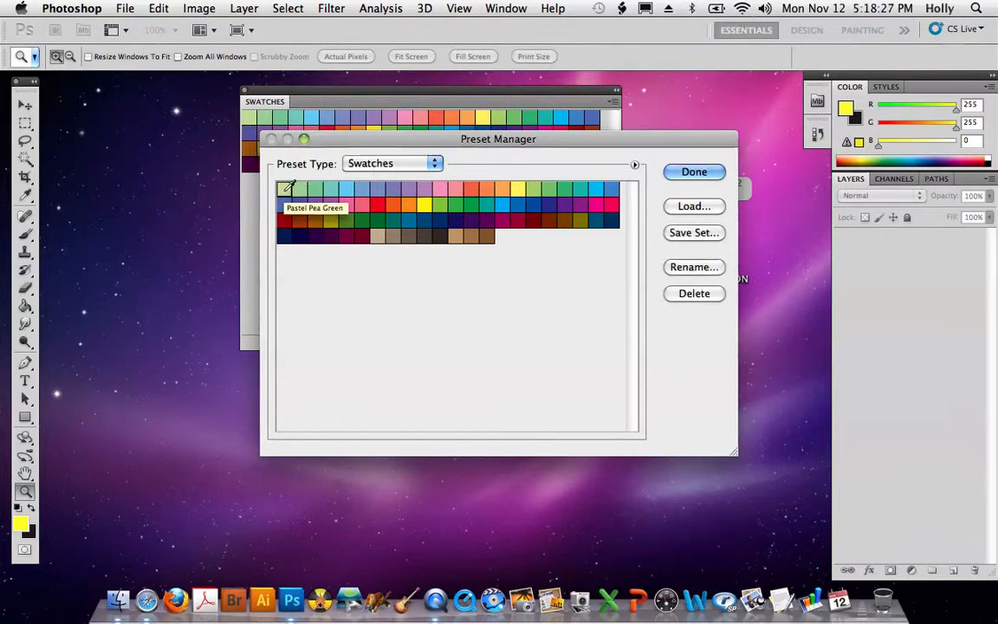
pyautogui.keyDown('shift'); pyautogui.click(490, 239); pyautogui.keyUp('shift')
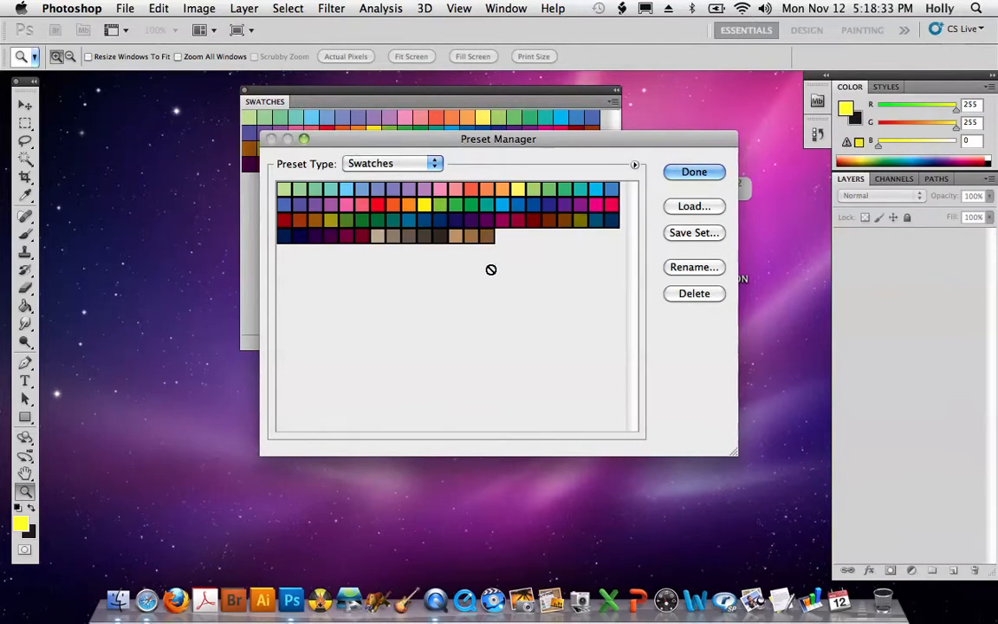
pyautogui.click(704, 294)
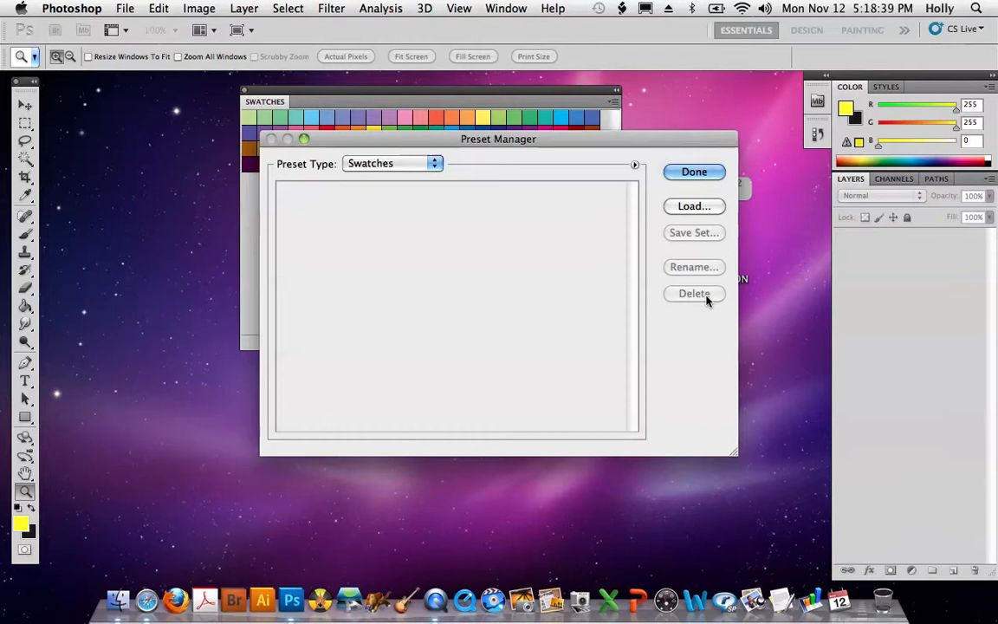
pyautogui.click(689, 173)
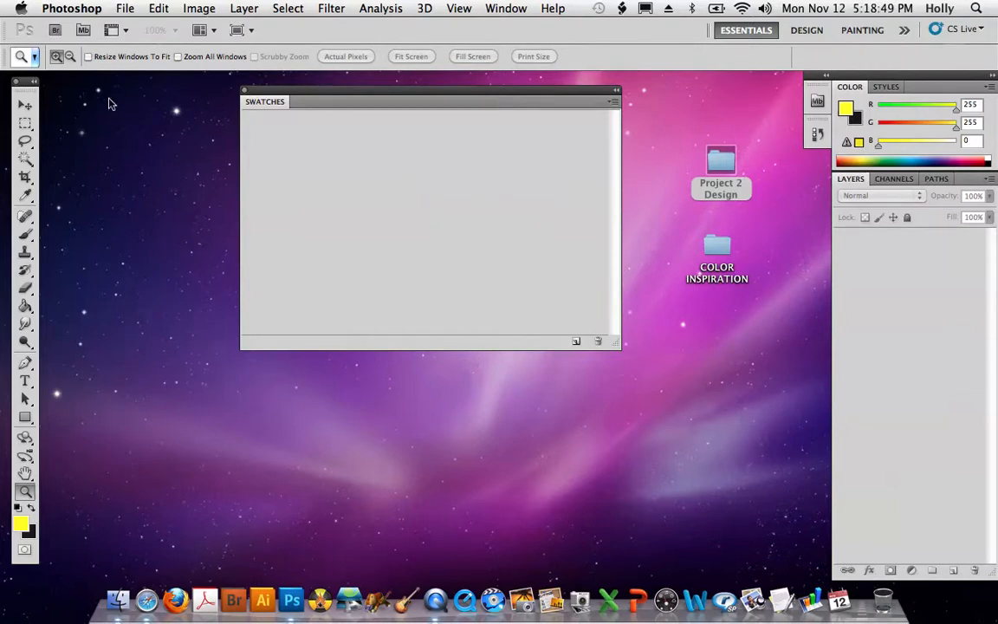
# Place the toolbox beside the Swatches panel and reset the foreground and background colors to default black and white.
pyautogui.moveTo(26, 82); pyautogui.dragTo(214, 79)
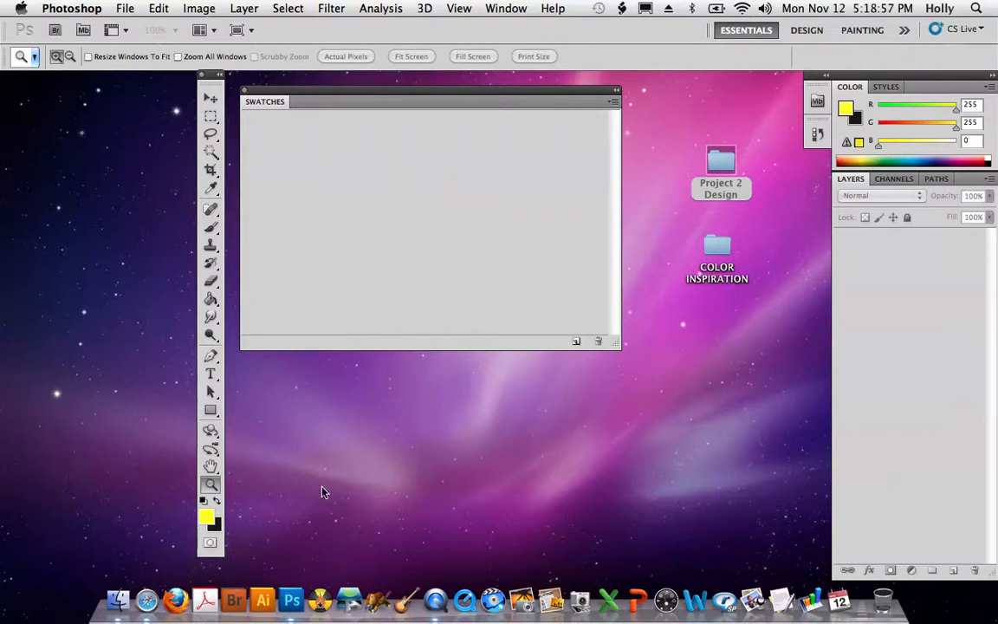
pyautogui.click(203, 502)
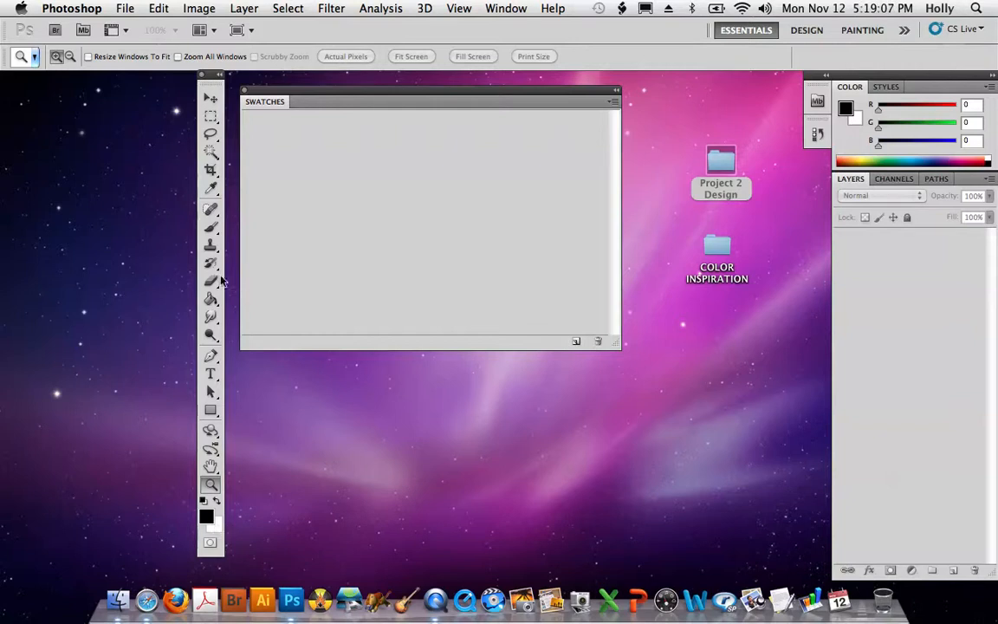
pyautogui.moveTo(217, 90); pyautogui.dragTo(217, 68)
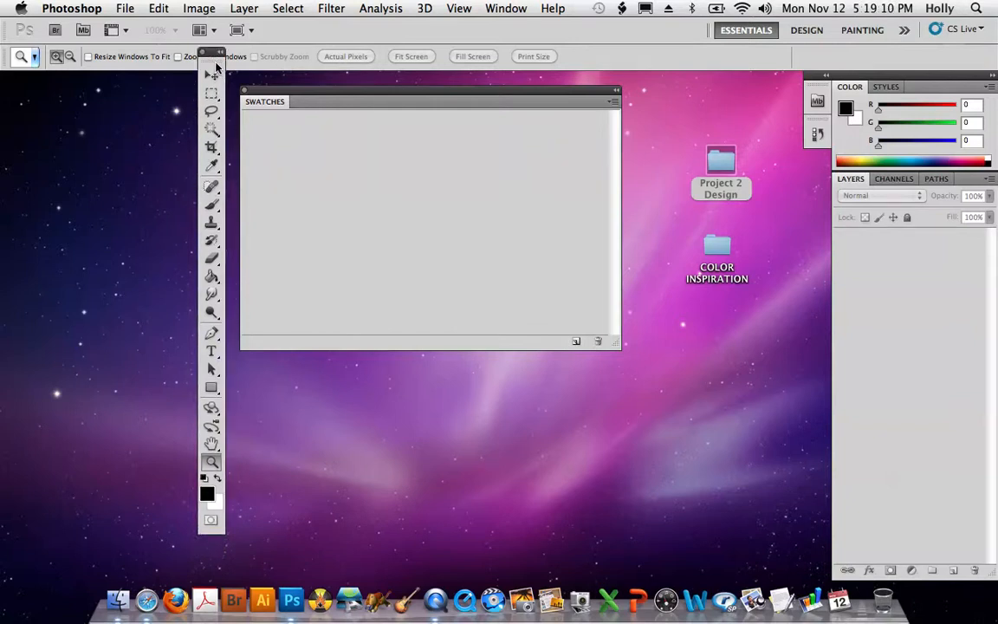
# Add the black foreground color to the swatches under the name BLACK and close the Color Picker.
pyautogui.click(207, 495)
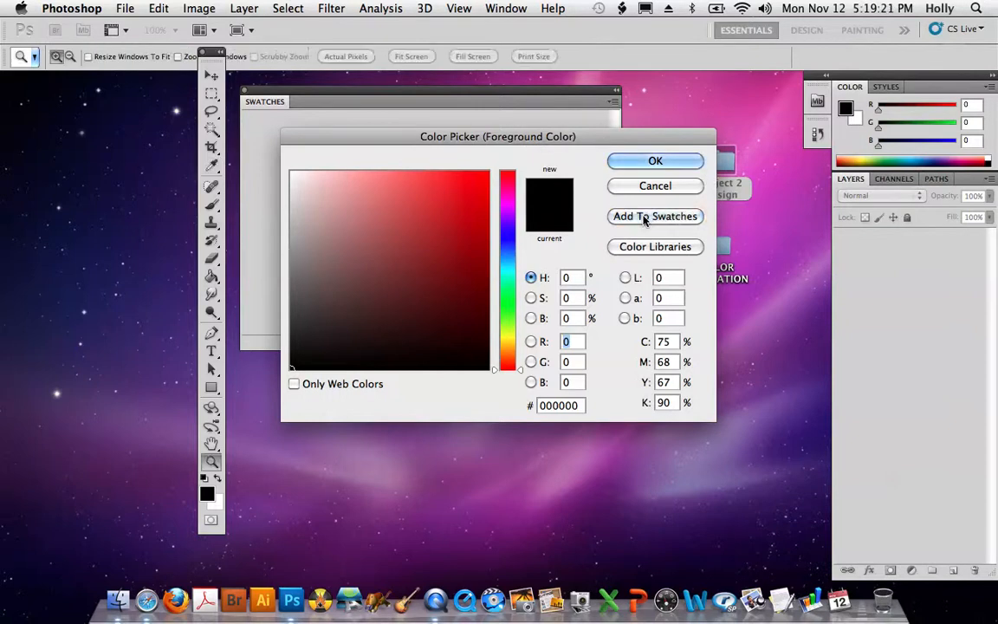
pyautogui.click(643, 217)
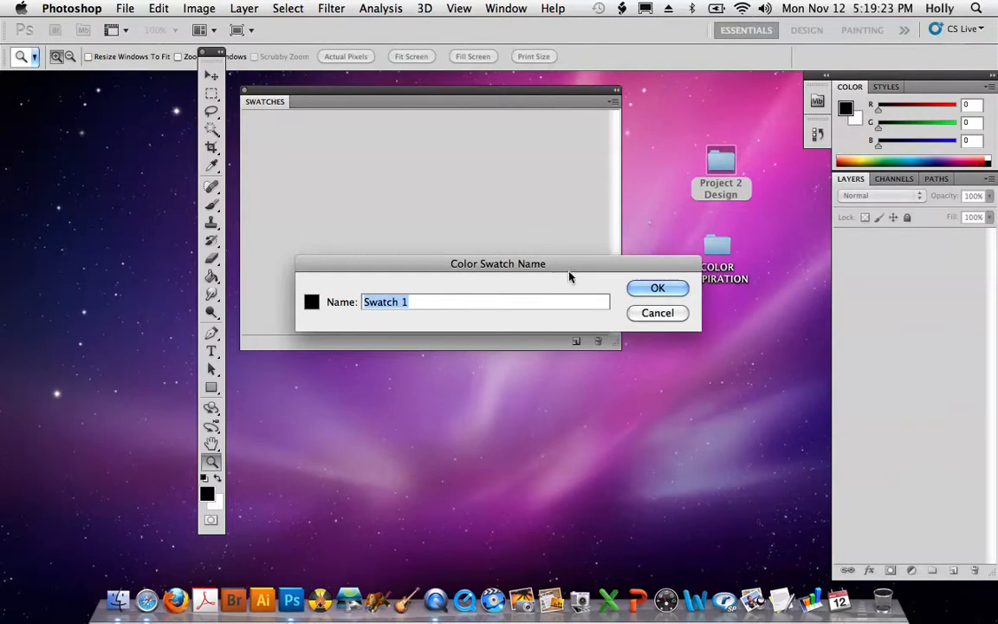
pyautogui.moveTo(571, 265); pyautogui.dragTo(565, 182)
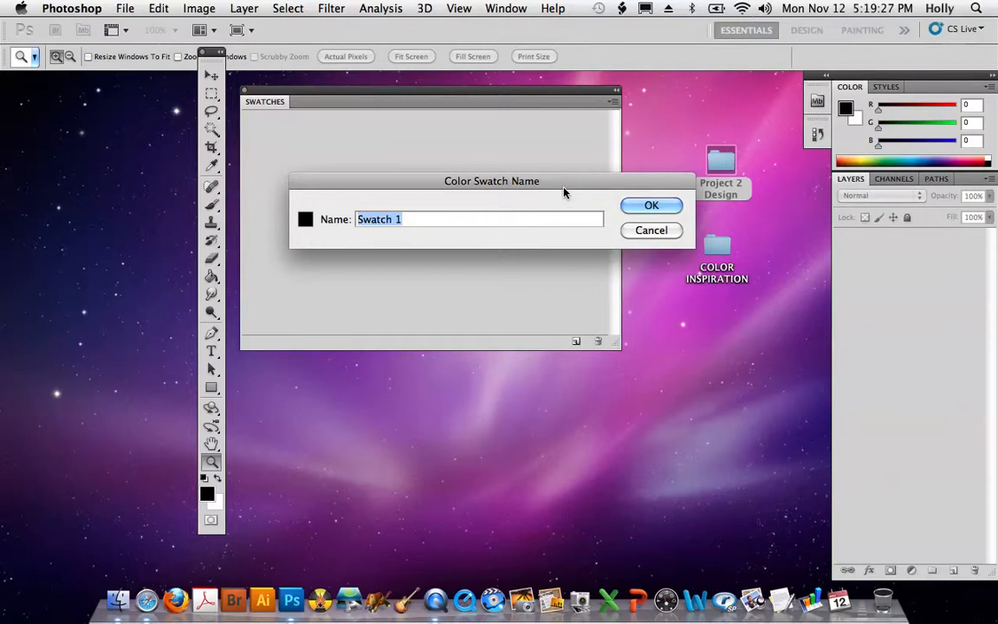
pyautogui.write('BLACK')
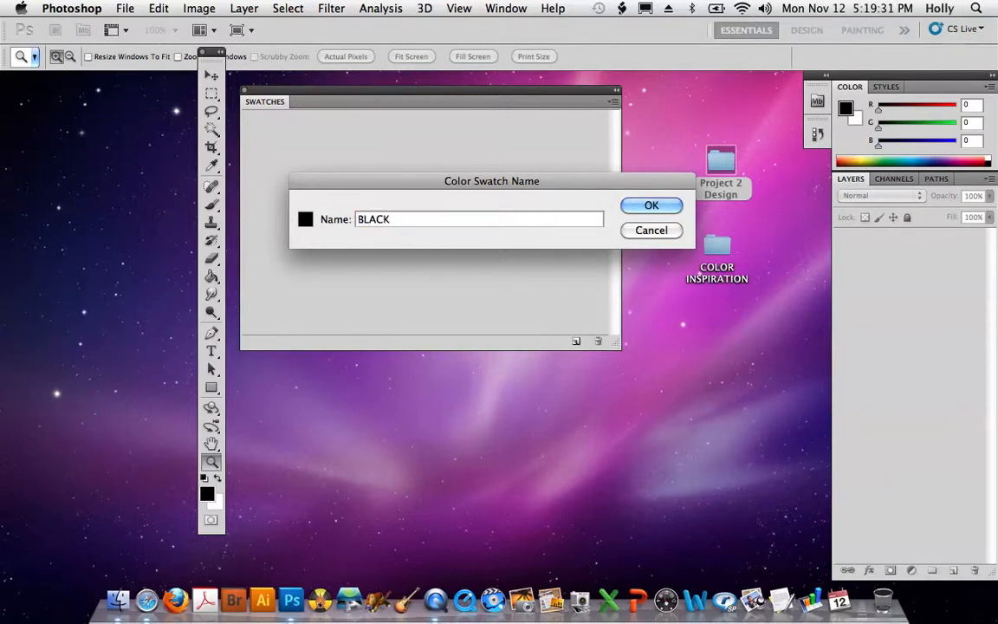
pyautogui.click(645, 206)
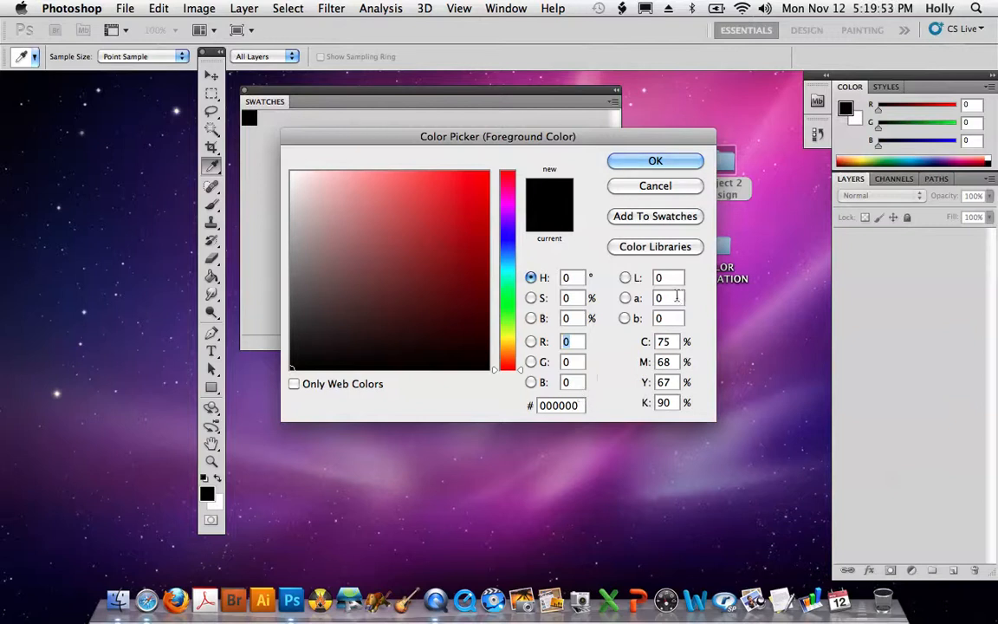
pyautogui.click(655, 160)
pyautogui.press('z')
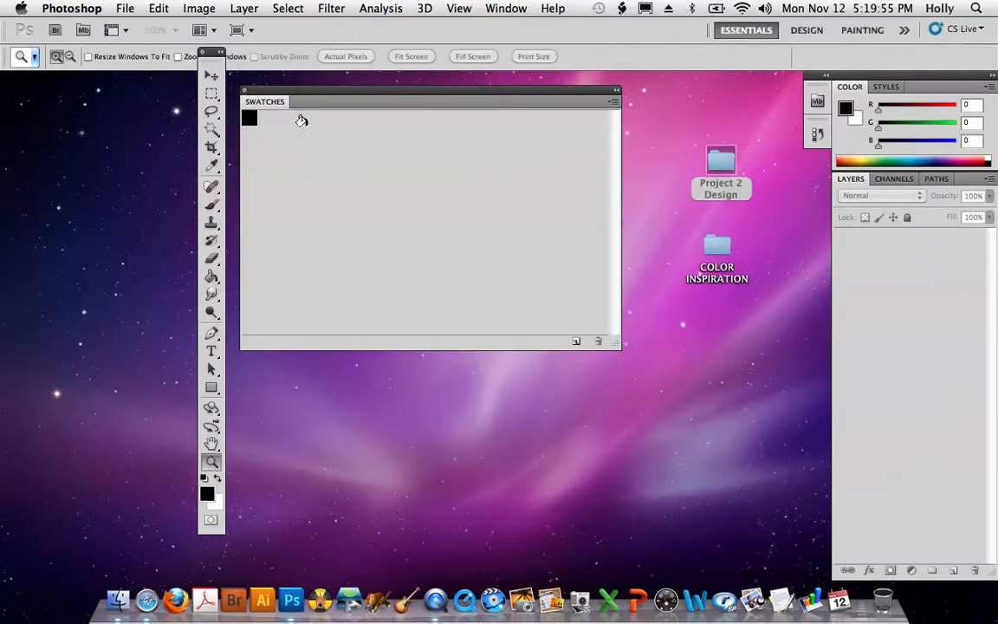
# Swap the foreground and background colors and add the white foreground color to the swatches as WHITE.
pyautogui.click(217, 479)
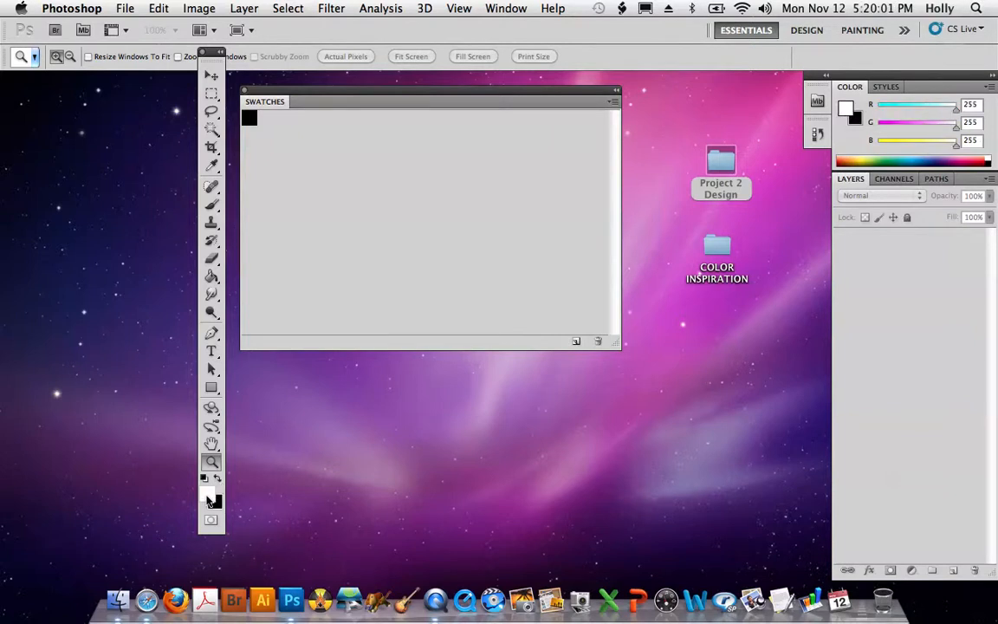
pyautogui.click(207, 495)
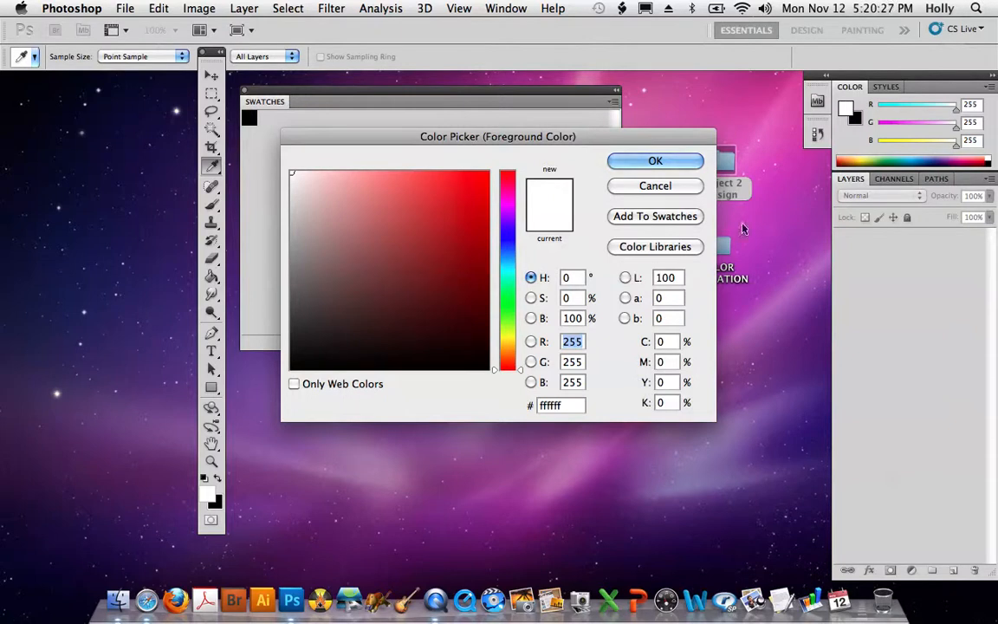
pyautogui.click(655, 164)
pyautogui.press('z')
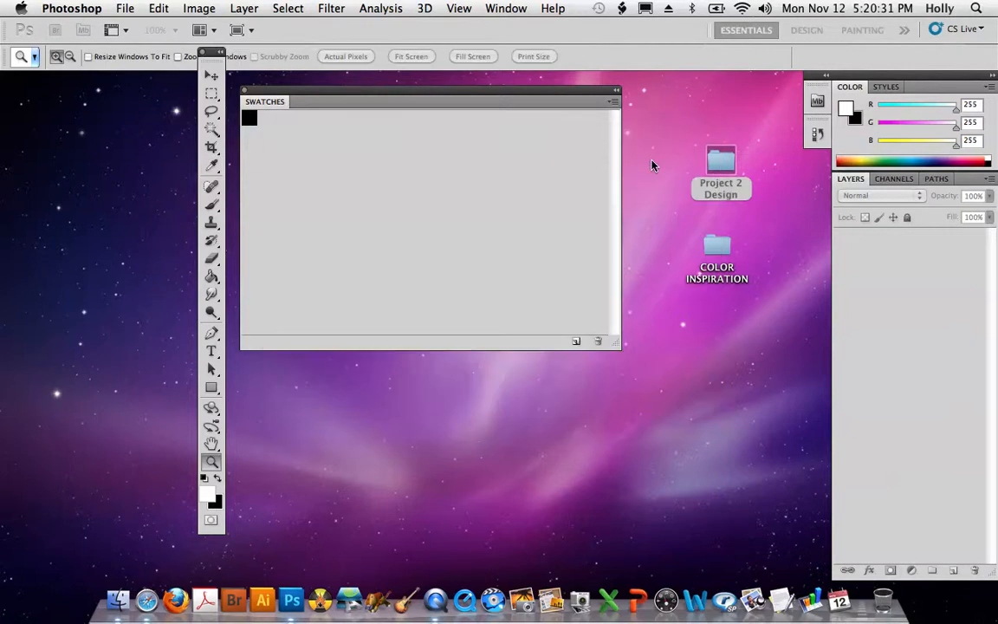
pyautogui.click(208, 498)
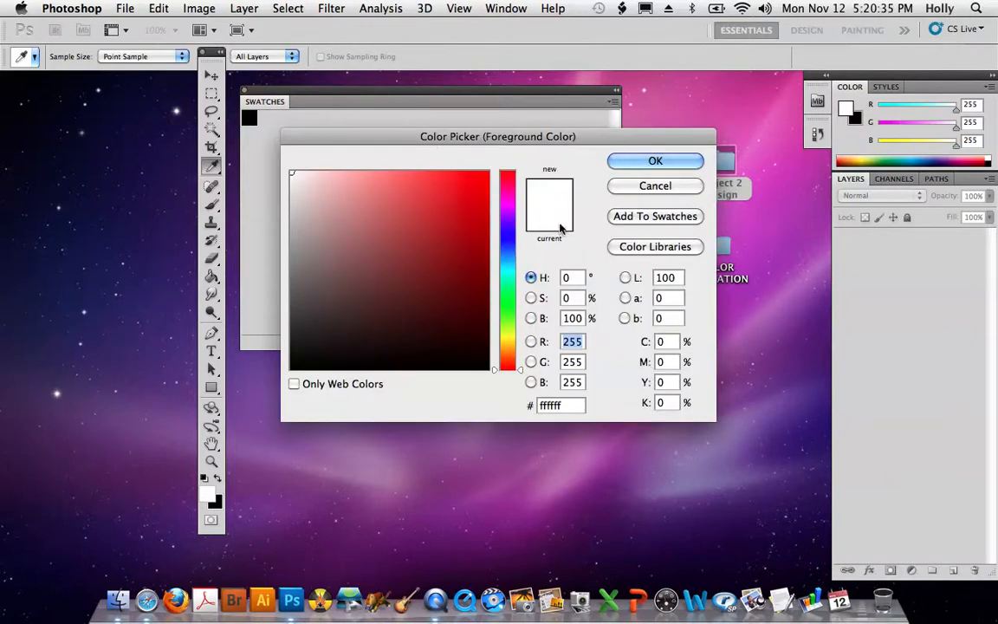
pyautogui.click(650, 216)
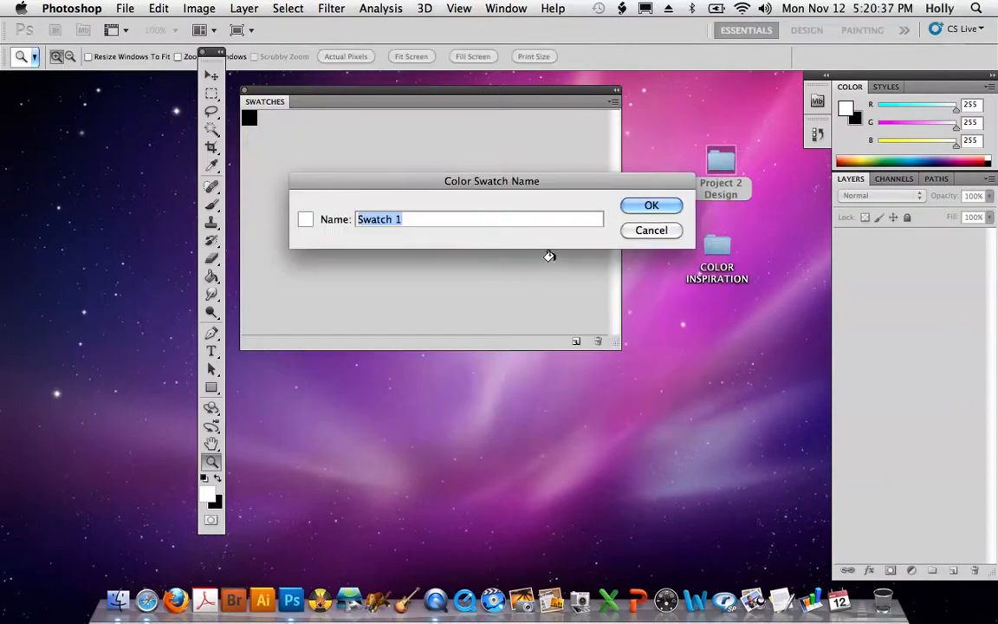
pyautogui.write('WHITE')
pyautogui.click(648, 205)
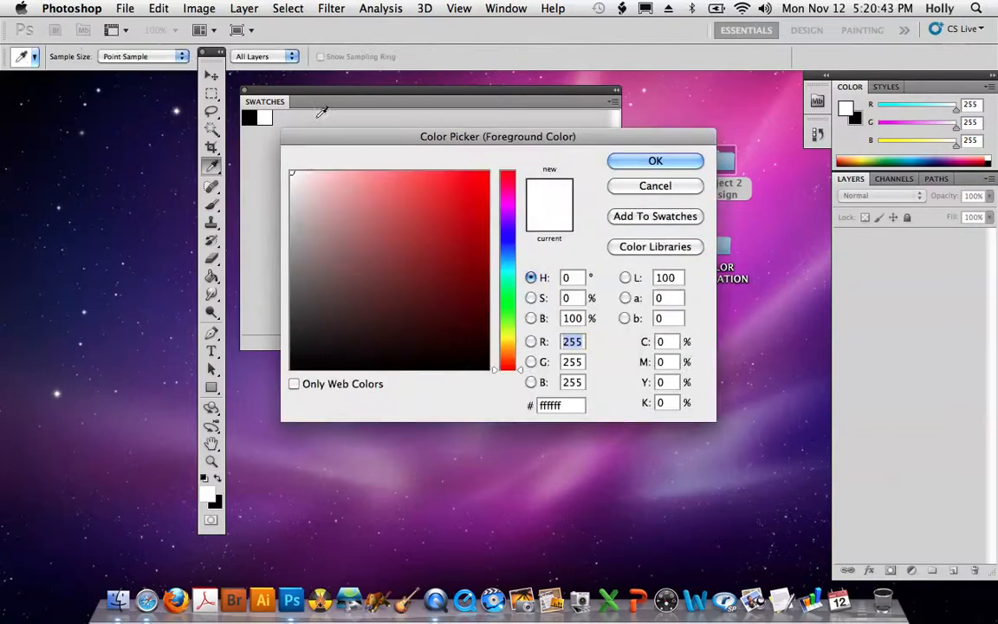
pyautogui.click(643, 189)
pyautogui.press('z')
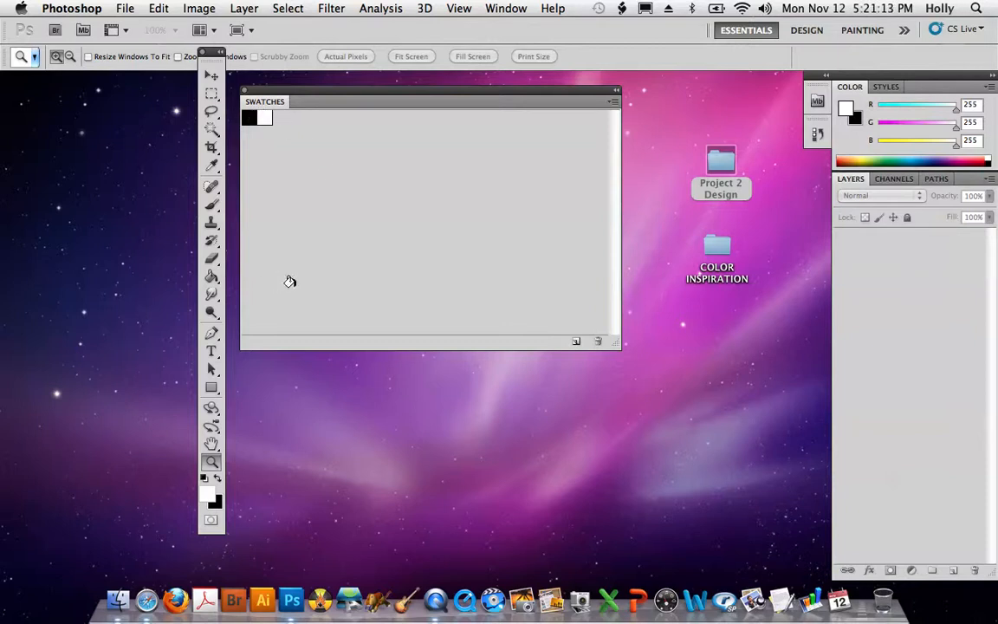
# Try different shades and hues in the foreground Color Picker, settling on a muted green with hex value 748766.
pyautogui.click(209, 499)
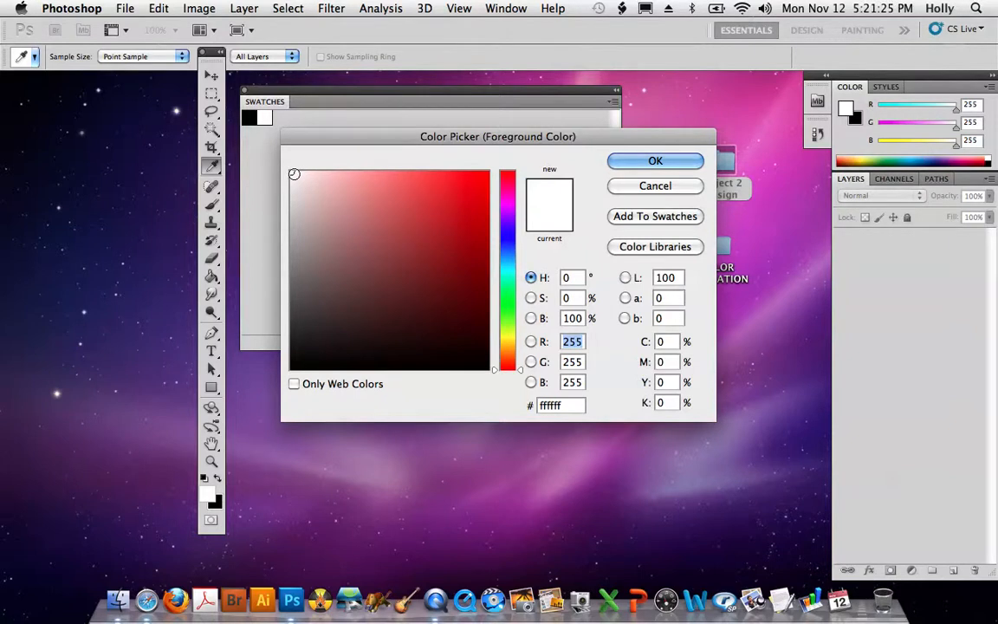
pyautogui.moveTo(293, 174)
pyautogui.mouseDown()
pyautogui.moveTo(418, 253)
pyautogui.moveTo(451, 192)
pyautogui.moveTo(454, 311)
pyautogui.mouseUp()
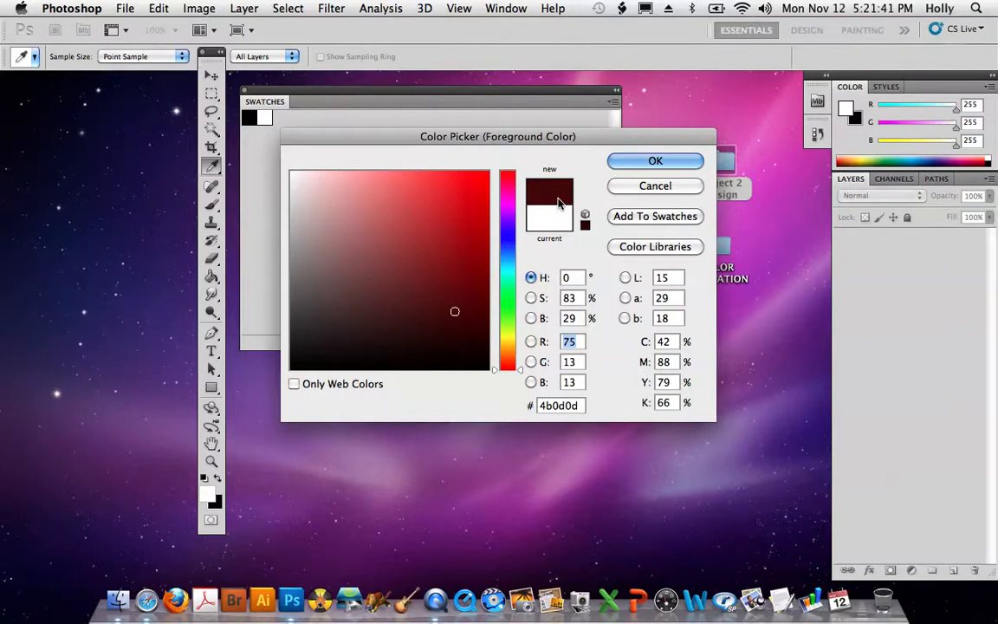
pyautogui.moveTo(452, 313)
pyautogui.mouseDown()
pyautogui.moveTo(432, 343)
pyautogui.moveTo(339, 264)
pyautogui.mouseUp()
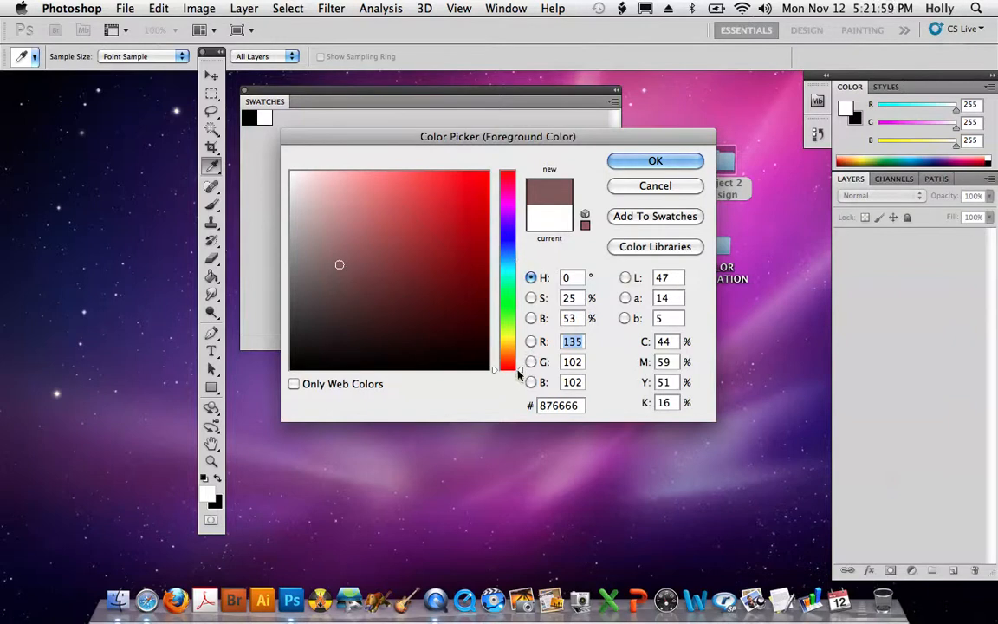
pyautogui.moveTo(520, 370); pyautogui.dragTo(511, 188)
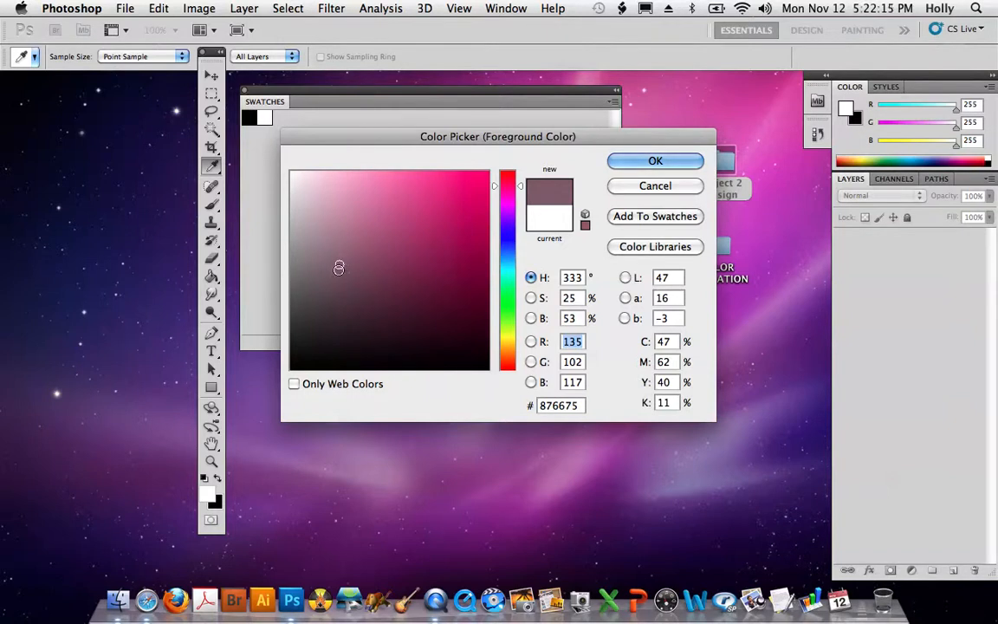
pyautogui.click(518, 209)
pyautogui.moveTo(518, 211); pyautogui.dragTo(518, 227)
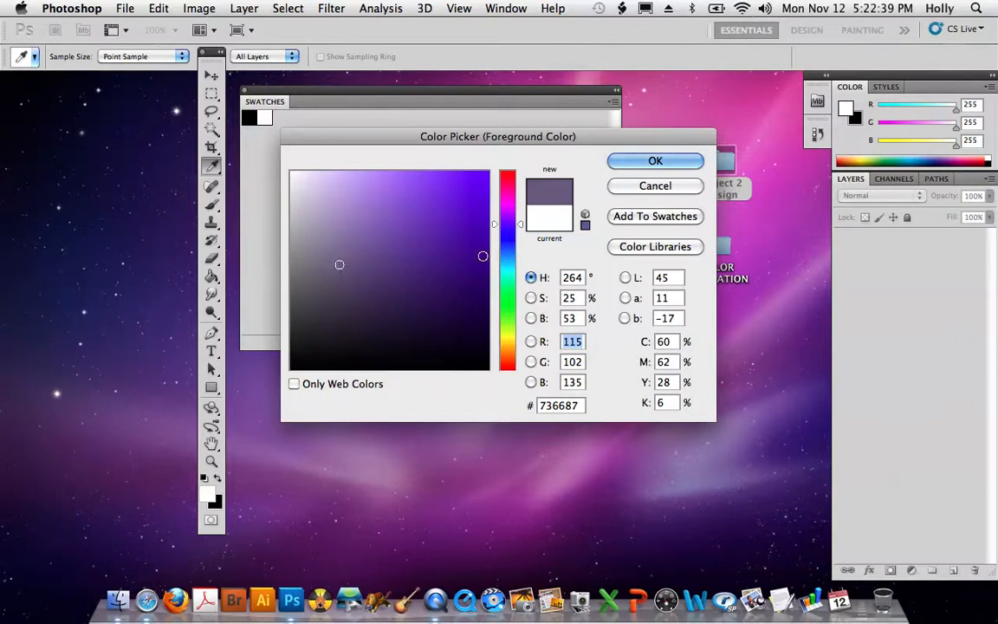
pyautogui.moveTo(518, 226); pyautogui.dragTo(517, 322)
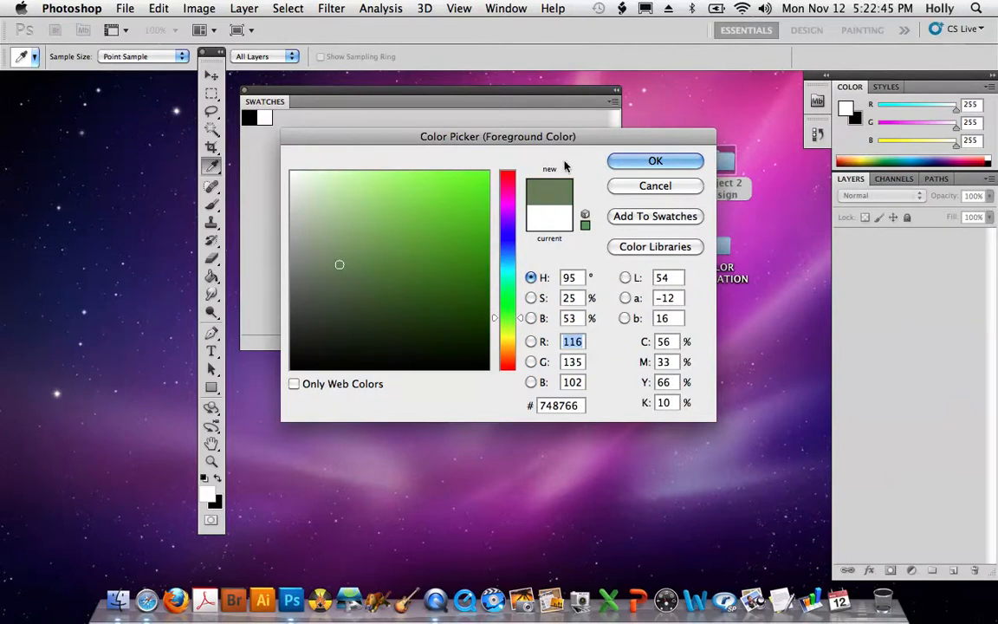
# Add the muted green to the swatches under the name GREEN.
pyautogui.click(656, 217)
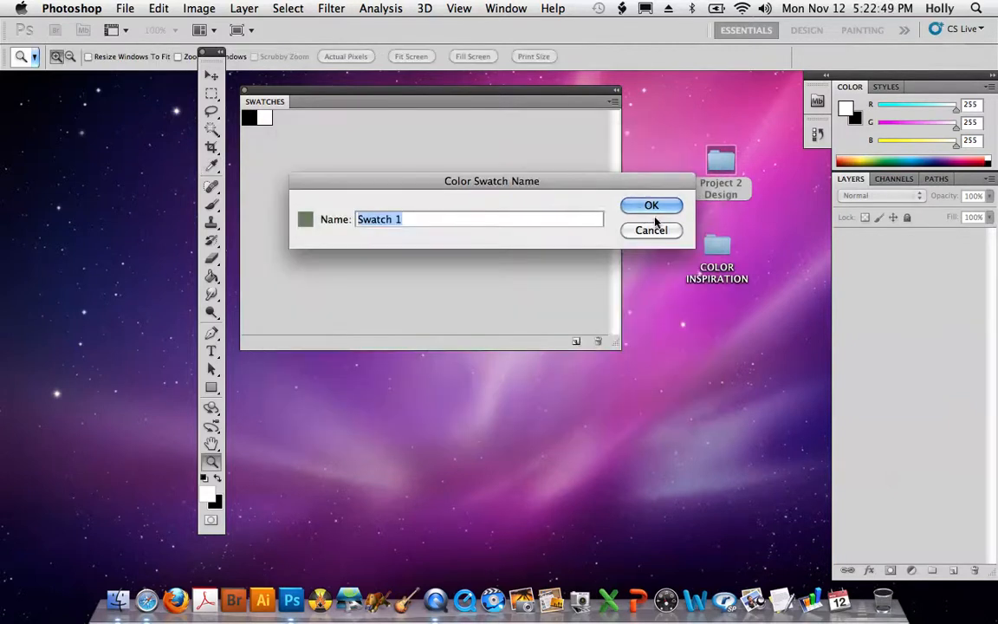
pyautogui.write('GREEN')
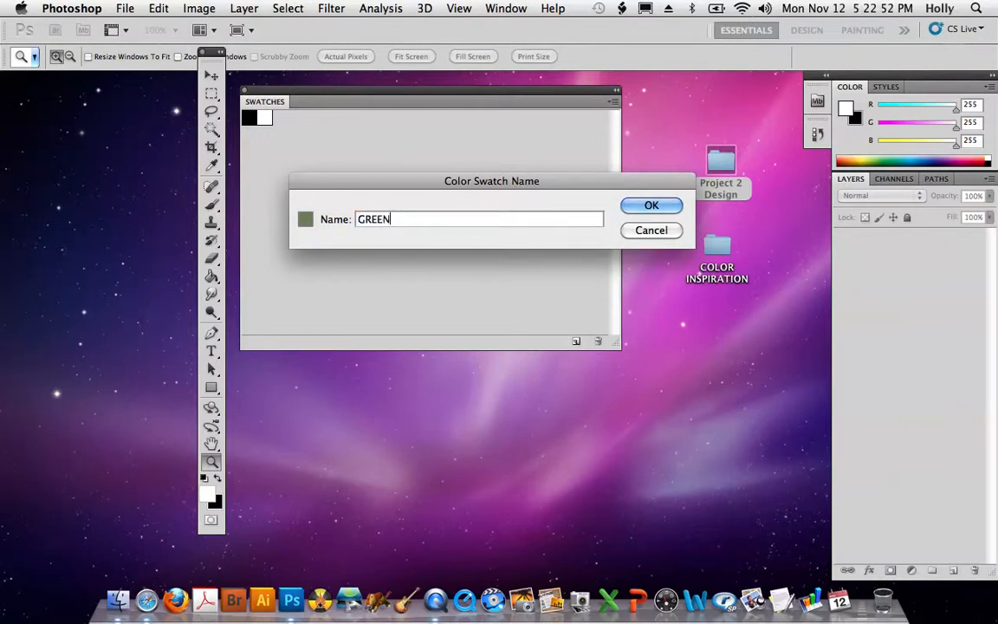
pyautogui.click(652, 205)
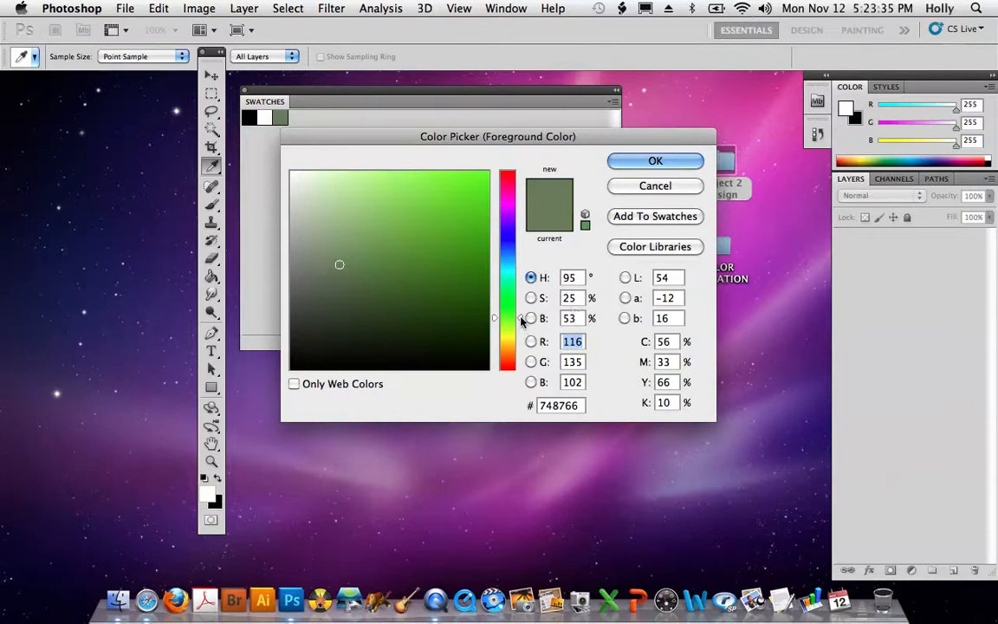
# Shift the hue to 271° for a muted violet, add it to the swatches as VIOLET, and accept it as the foreground color.
pyautogui.moveTo(520, 321); pyautogui.dragTo(511, 223)
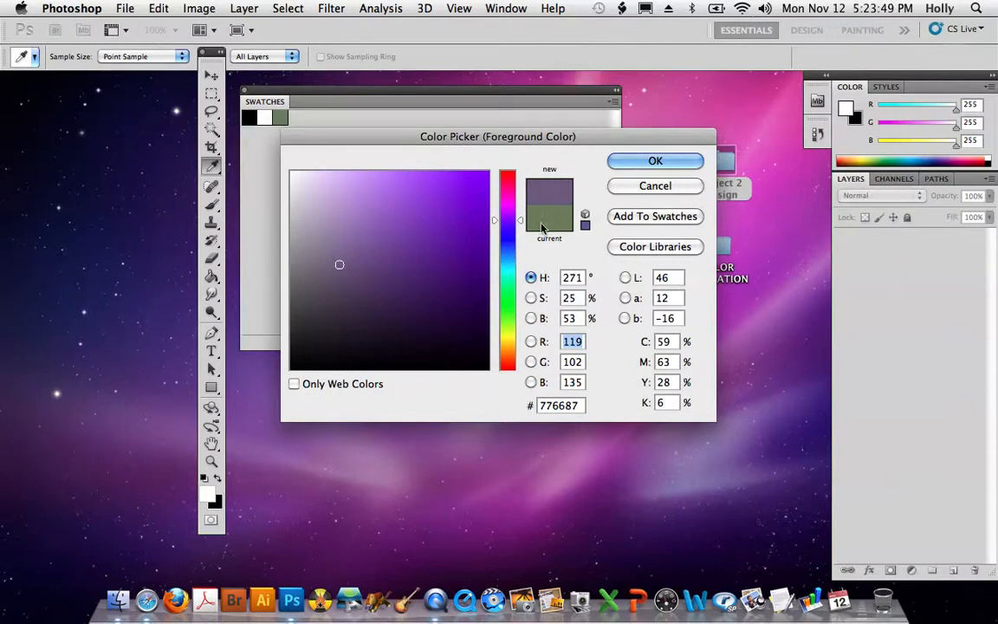
pyautogui.click(662, 220)
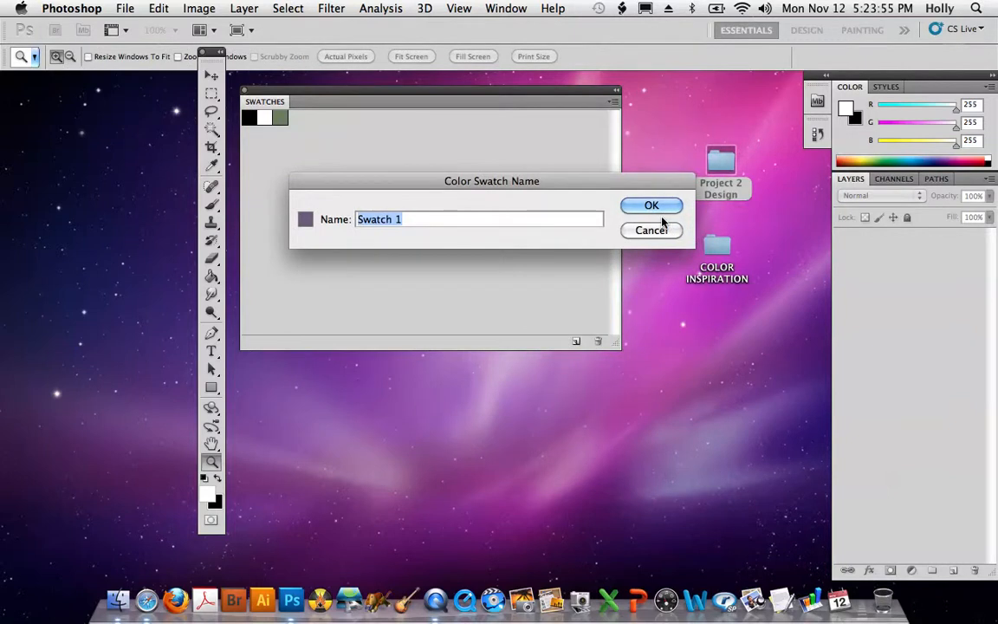
pyautogui.write('VIOLET')
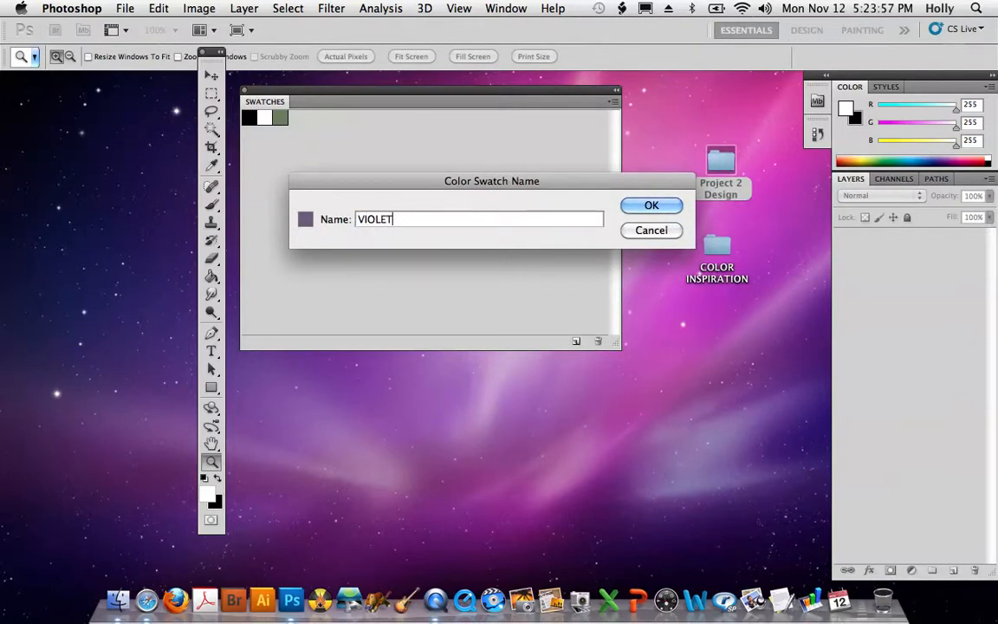
pyautogui.click(650, 206)
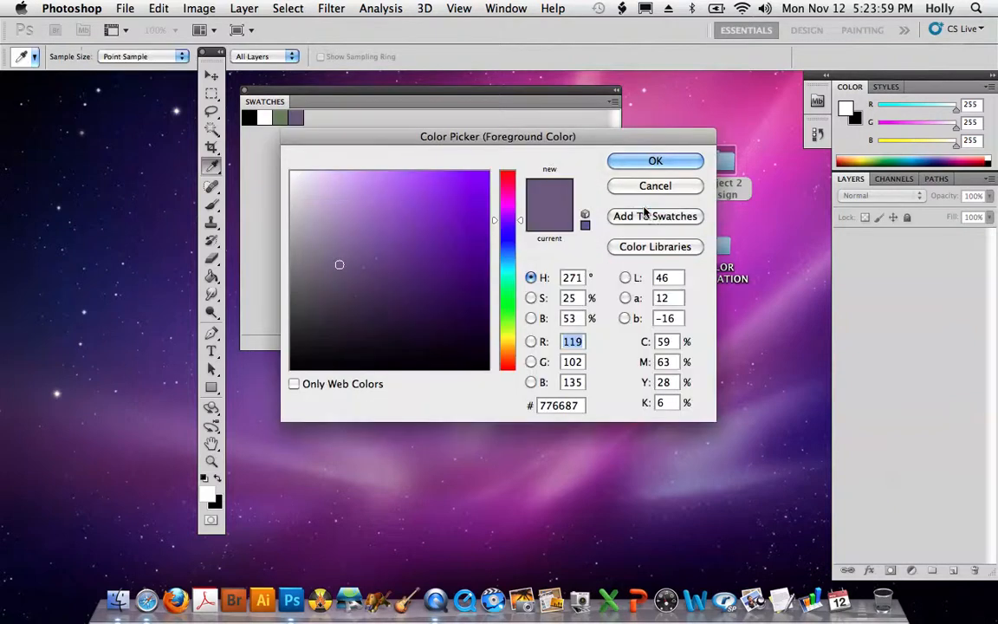
pyautogui.moveTo(378, 143); pyautogui.dragTo(403, 226)
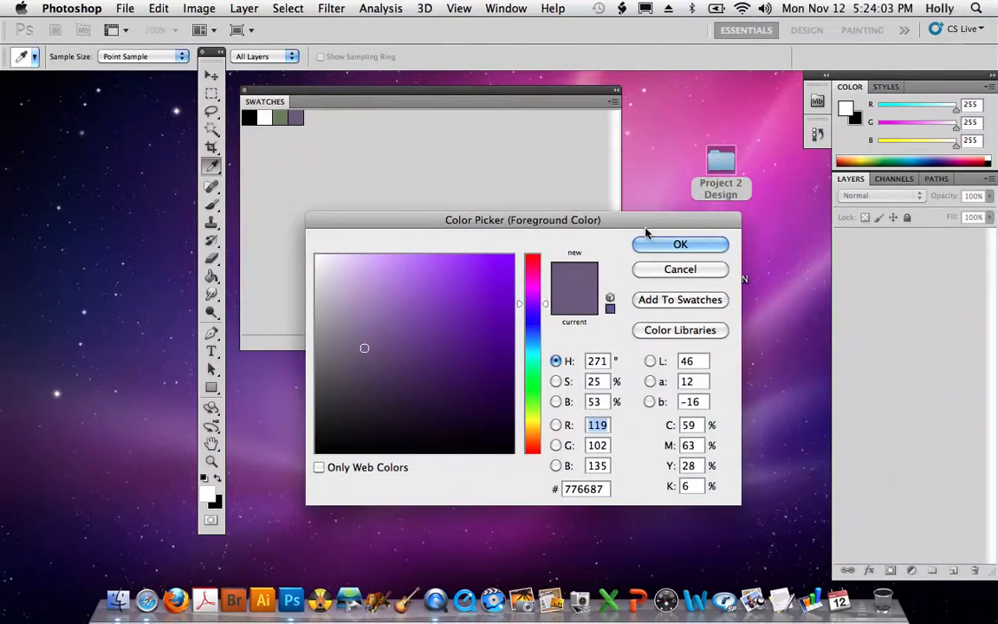
pyautogui.click(686, 246)
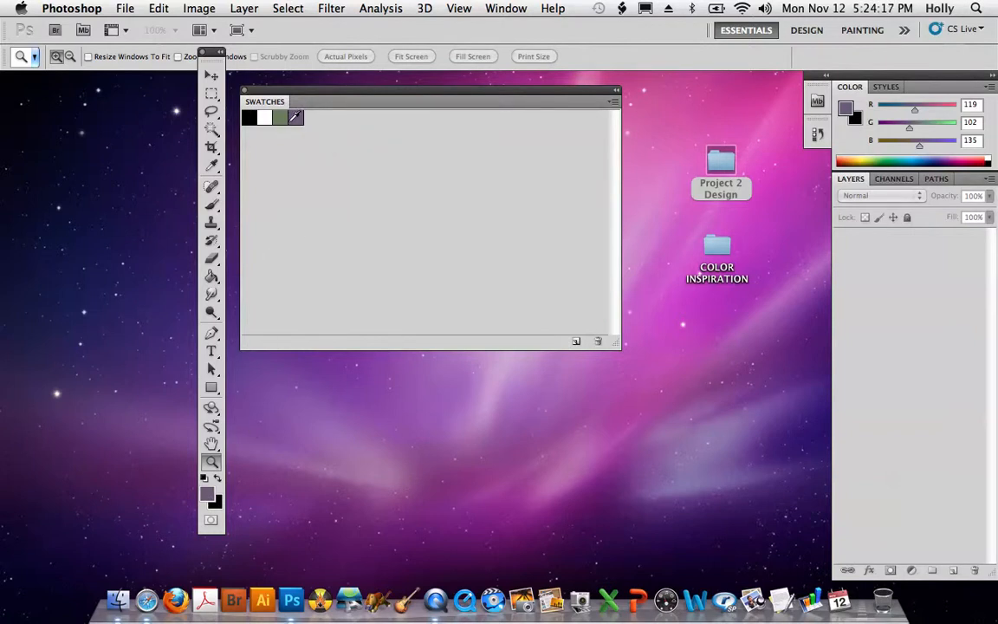
# Set the foreground color from the green swatch, followed by the white swatch.
pyautogui.click(277, 116)
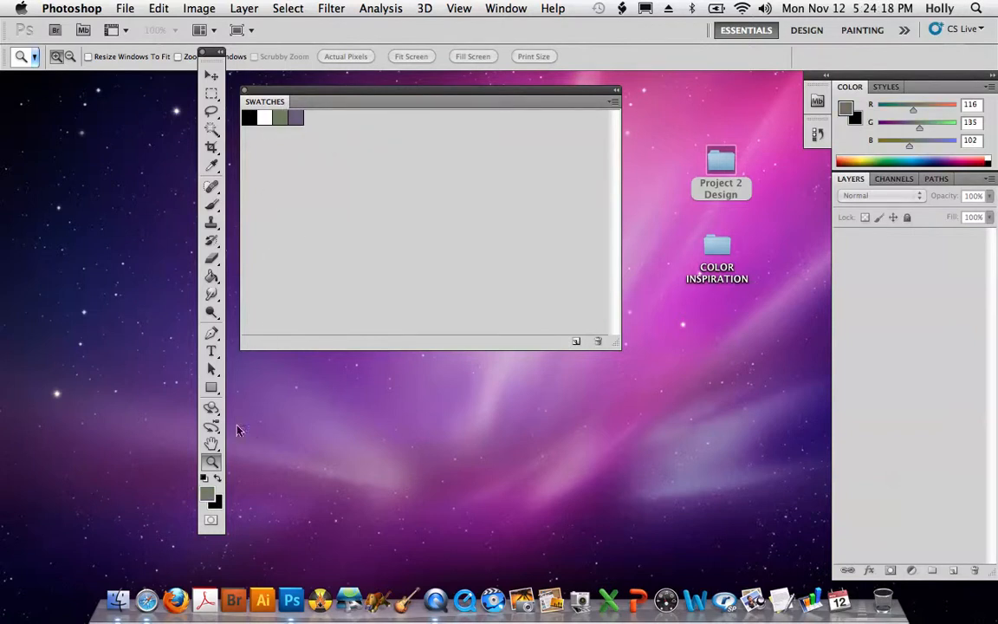
pyautogui.click(263, 117)
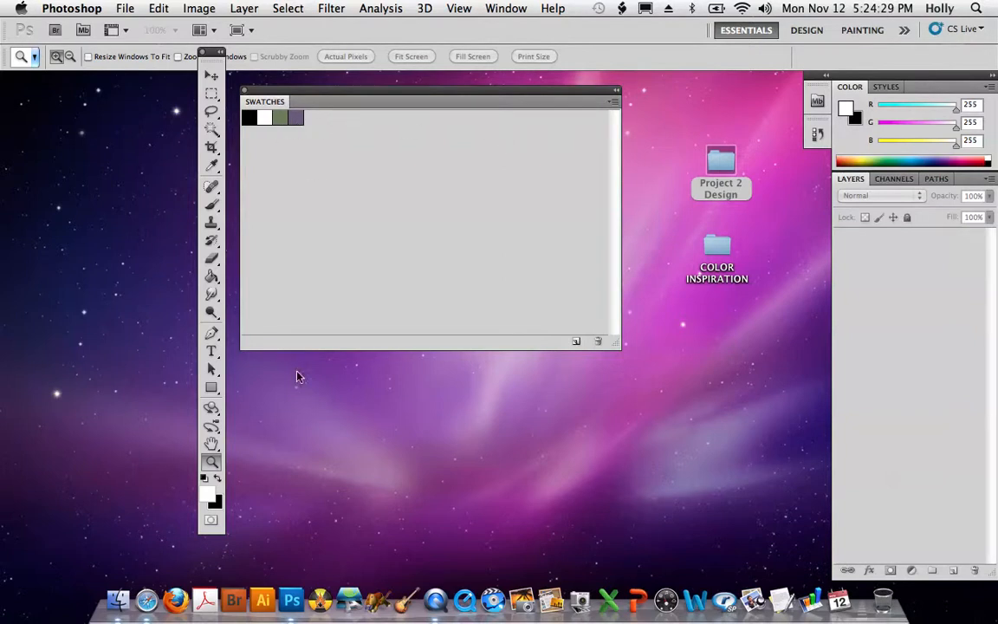
# Open the color libraries for the foreground color and switch the book to PANTONE solid matte.
pyautogui.click(208, 498)
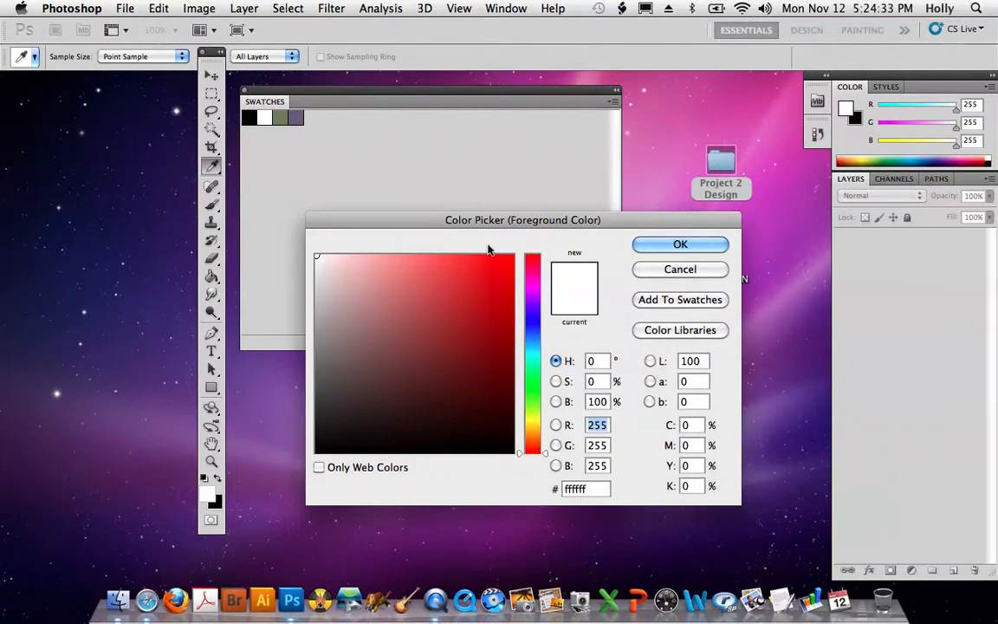
pyautogui.click(683, 334)
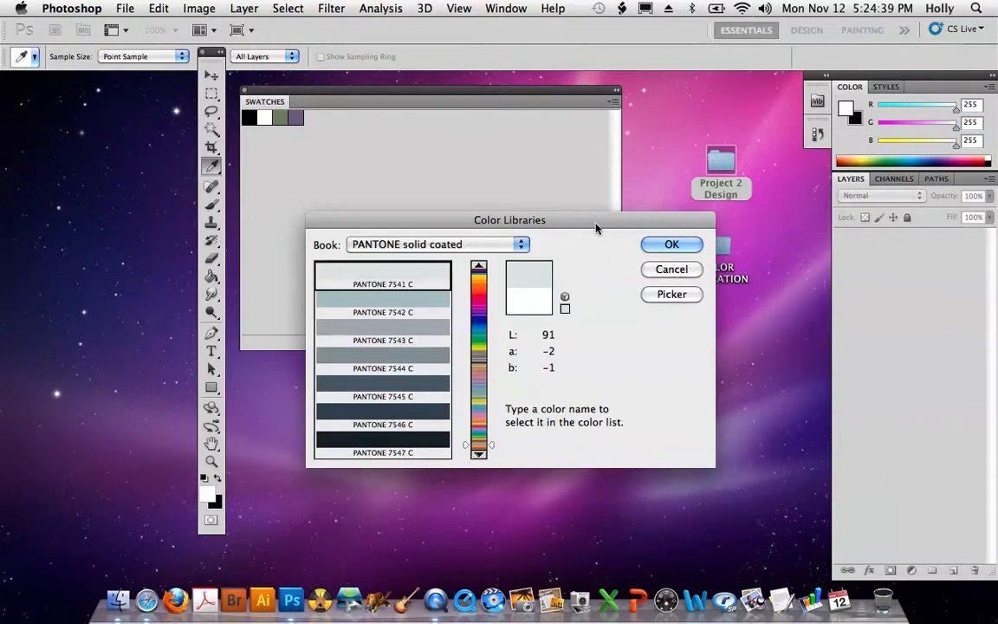
pyautogui.click(521, 246)
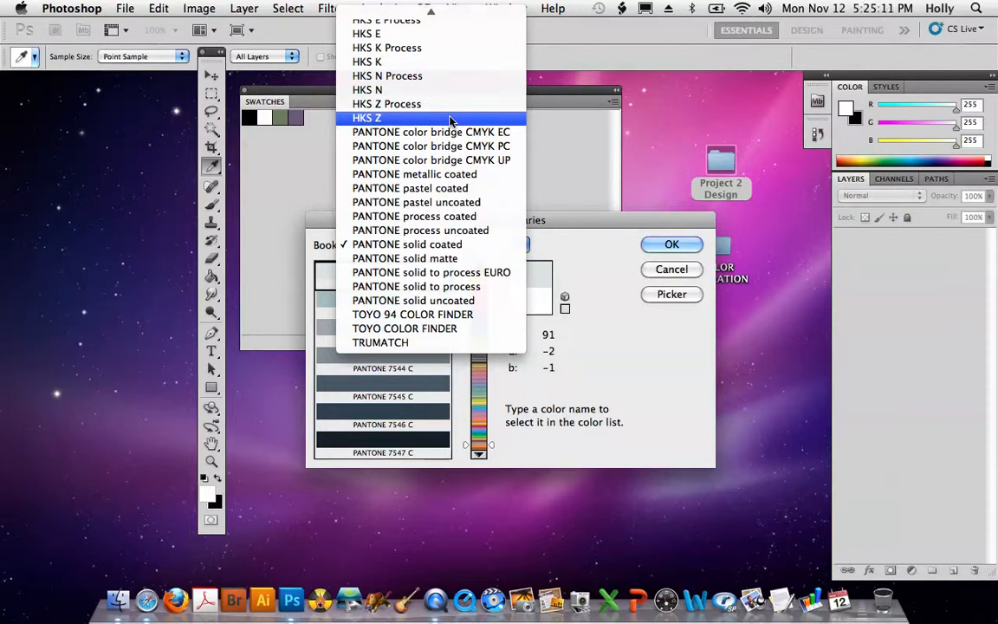
pyautogui.click(446, 263)
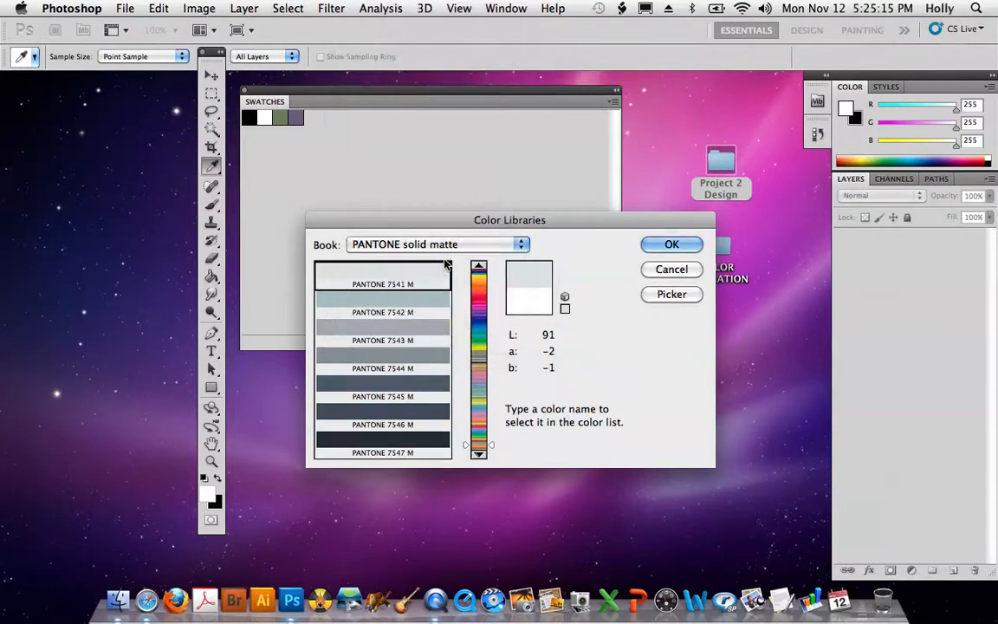
# Browse the PANTONE solid matte colors from 7547 M onward and set PANTONE 8062 M as the foreground color.
pyautogui.click(427, 449)
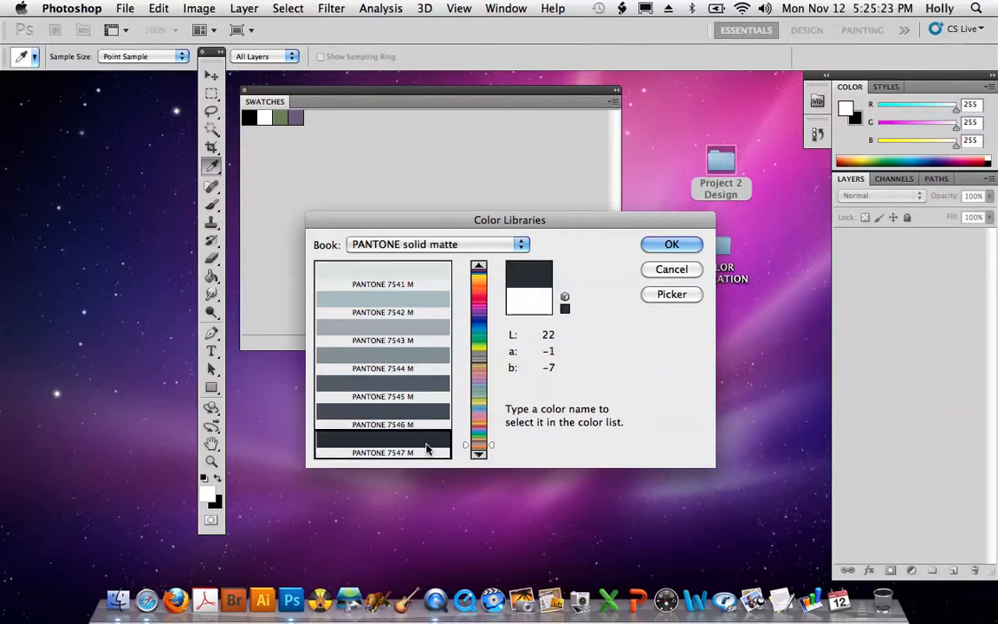
pyautogui.write('804')
pyautogui.press('Down')
pyautogui.press('Down')
pyautogui.press('Down')
pyautogui.press('Down')
pyautogui.press('Down')
pyautogui.press('Down')
pyautogui.press('Down')
pyautogui.press('Down')
pyautogui.press('Down')
pyautogui.press('Down')
pyautogui.press('Down')
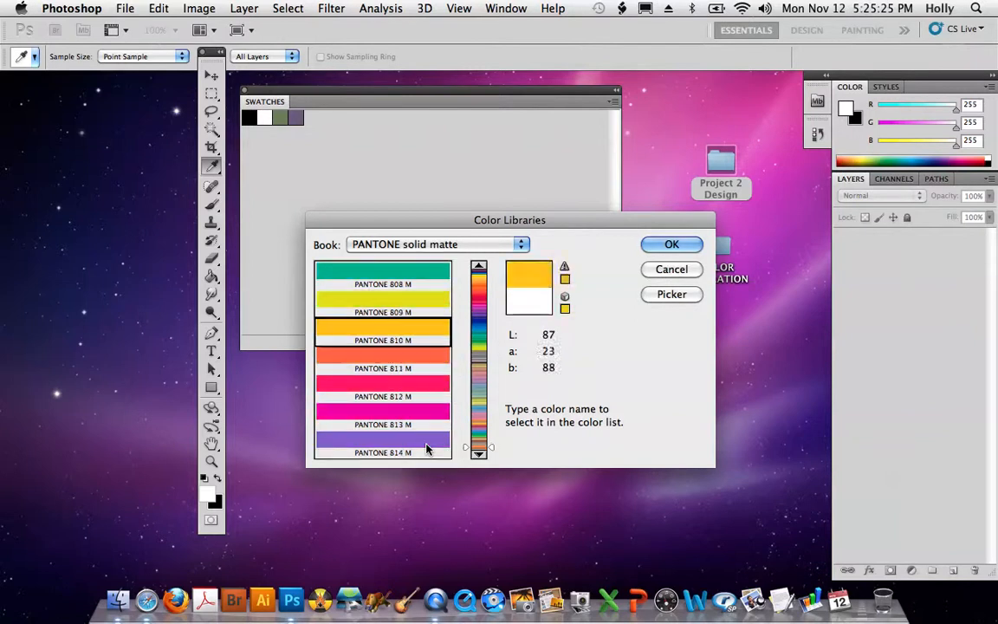
pyautogui.press('Down')
pyautogui.press('Down')
pyautogui.press('Down')
pyautogui.press('Down')
pyautogui.press('Down')
pyautogui.press('Down')
pyautogui.press('Down')
pyautogui.press('Down')
pyautogui.press('Down')
pyautogui.press('Down')
pyautogui.press('Down')
pyautogui.press('Down')
pyautogui.press('Down')
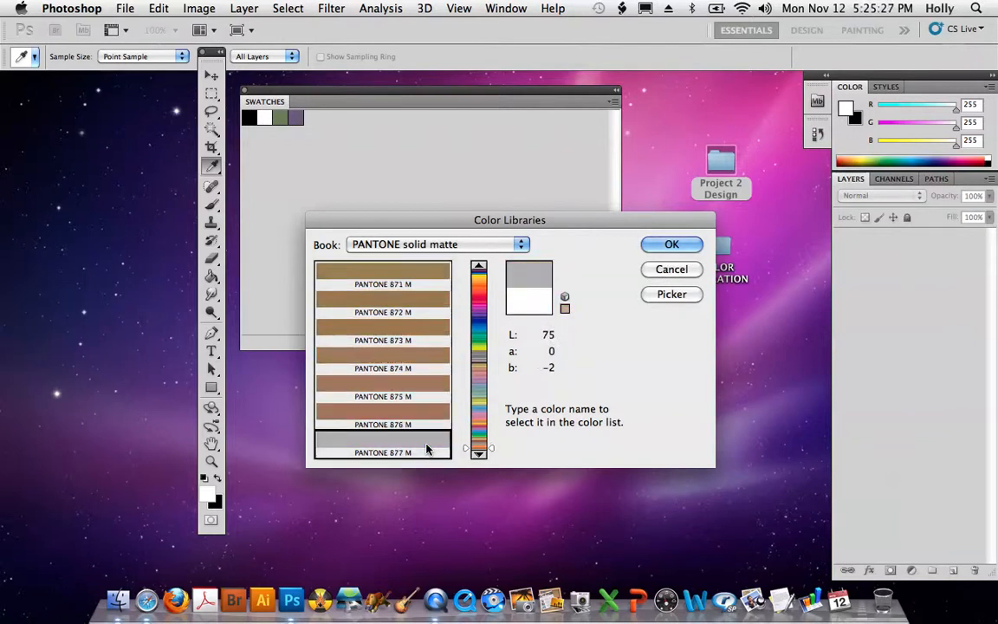
pyautogui.press('Down')
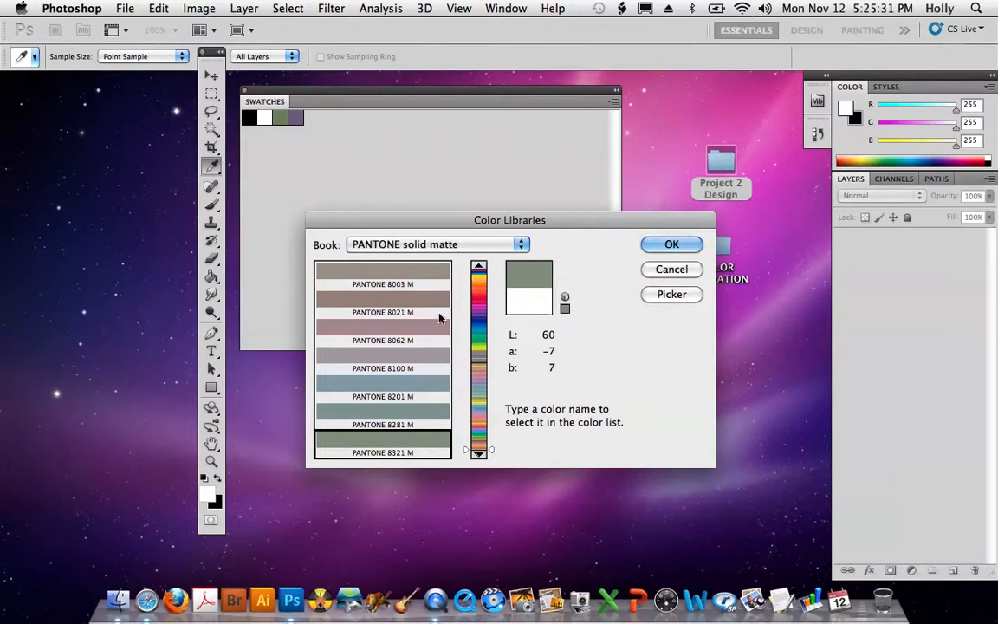
pyautogui.click(390, 334)
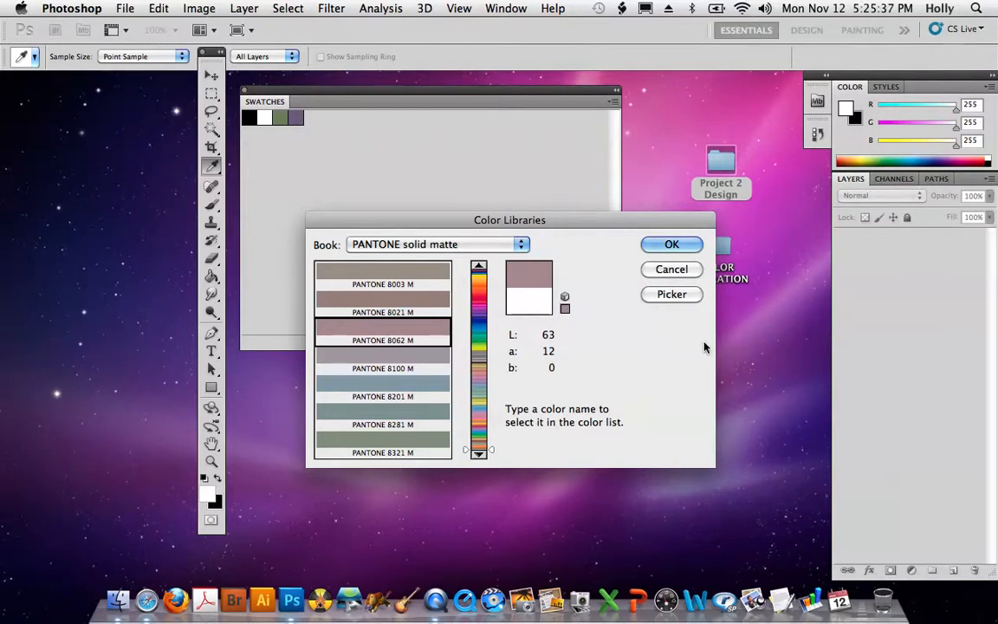
pyautogui.click(672, 246)
pyautogui.press('z')
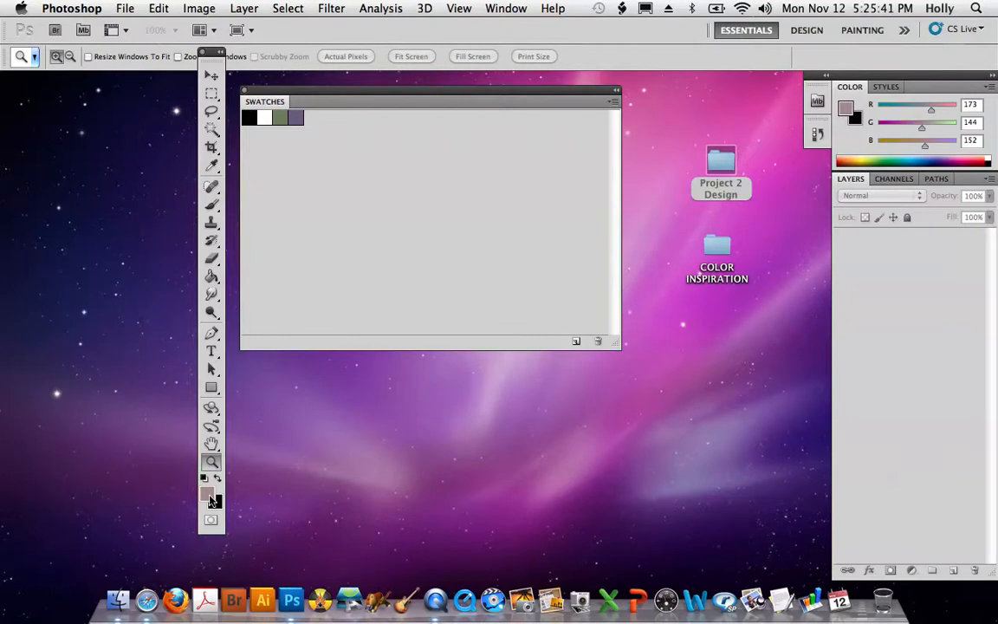
# Add the PANTONE 8062 M foreground color to the swatches as ROSE and move the Swatches panel slightly lower.
pyautogui.click(210, 497)
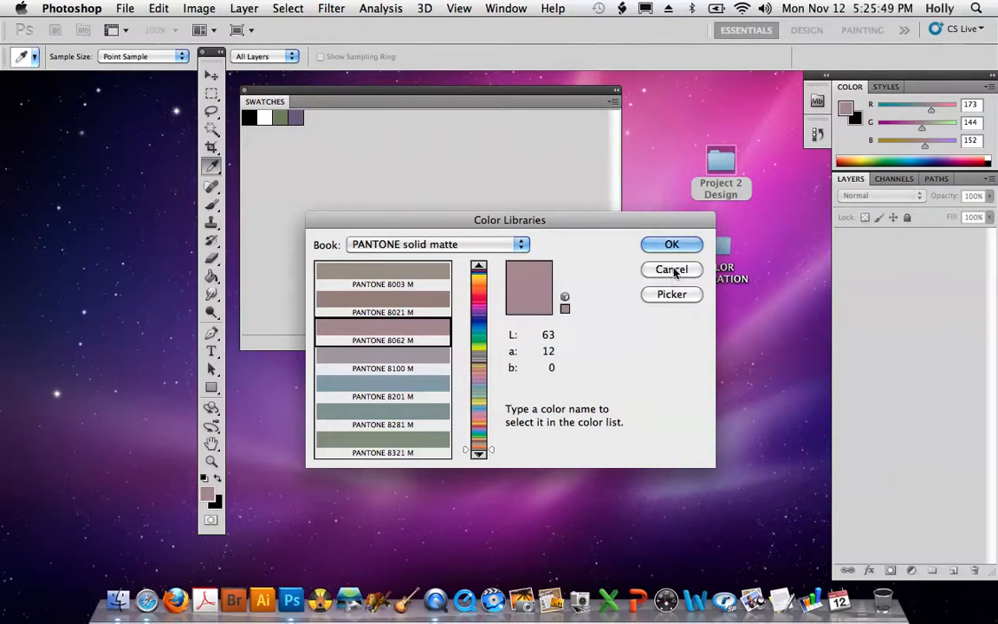
pyautogui.click(674, 296)
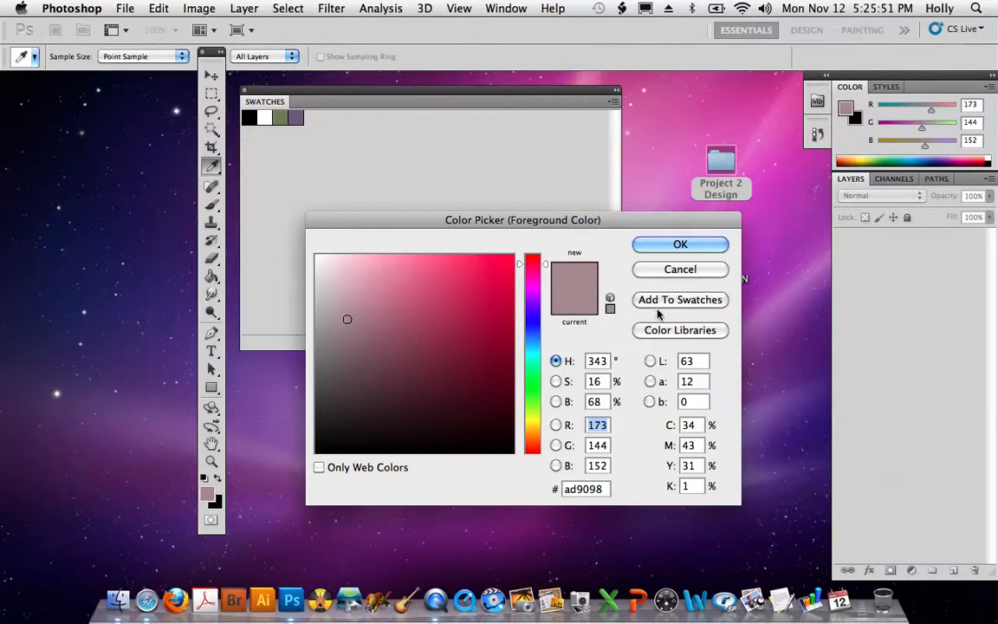
pyautogui.click(673, 300)
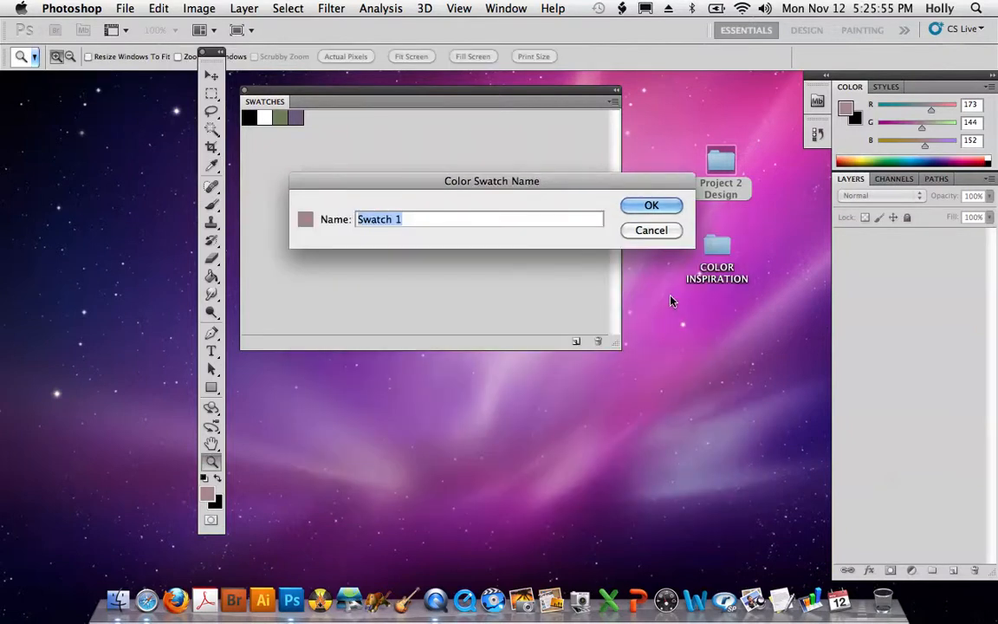
pyautogui.write('ROSE')
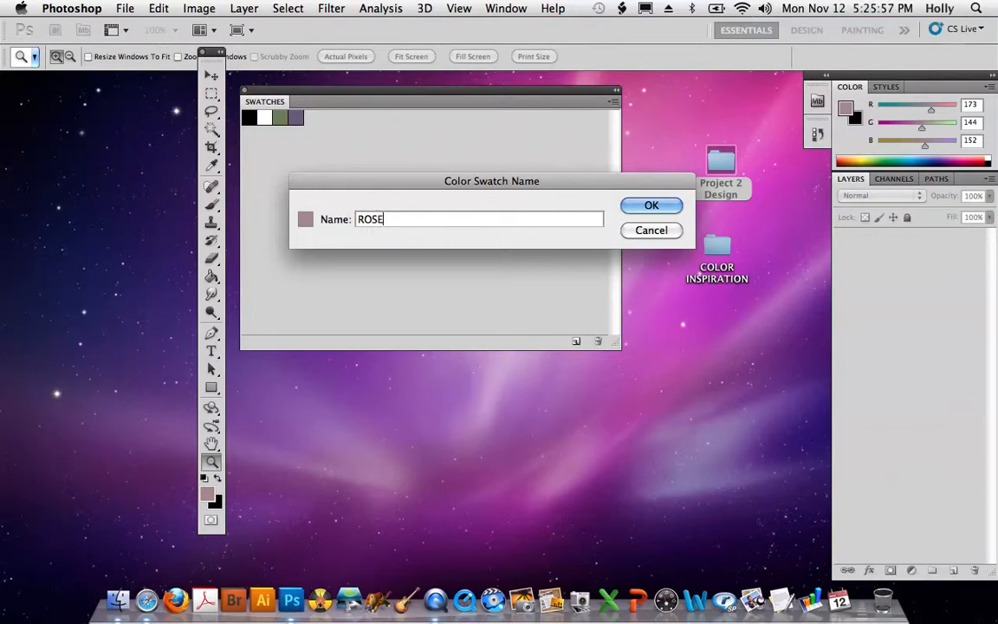
pyautogui.click(651, 206)
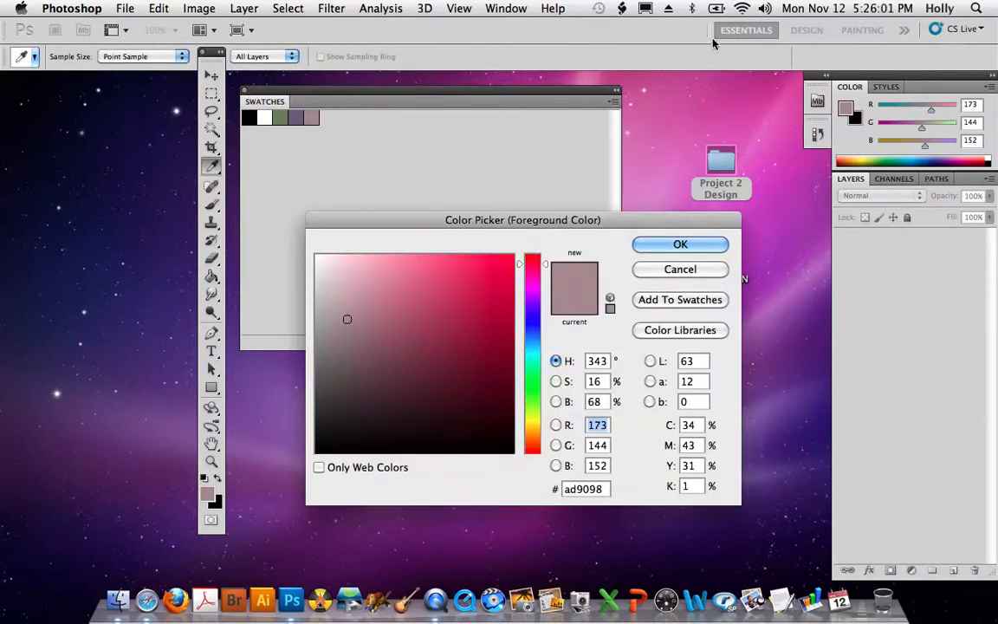
pyautogui.click(681, 245)
pyautogui.press('z')
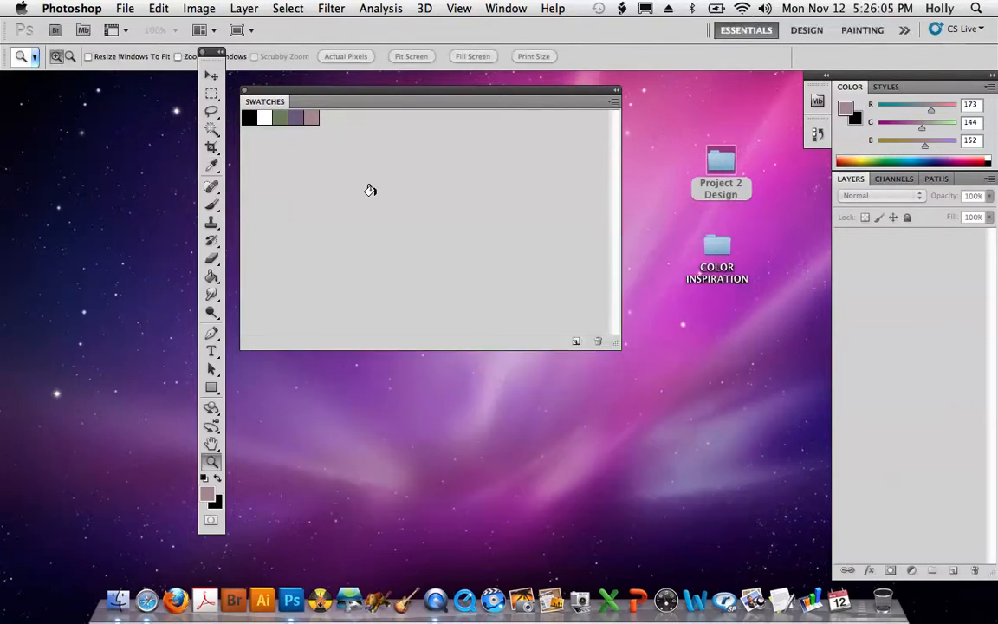
pyautogui.moveTo(448, 101); pyautogui.dragTo(526, 251)
pyautogui.moveTo(456, 247); pyautogui.dragTo(382, 128)
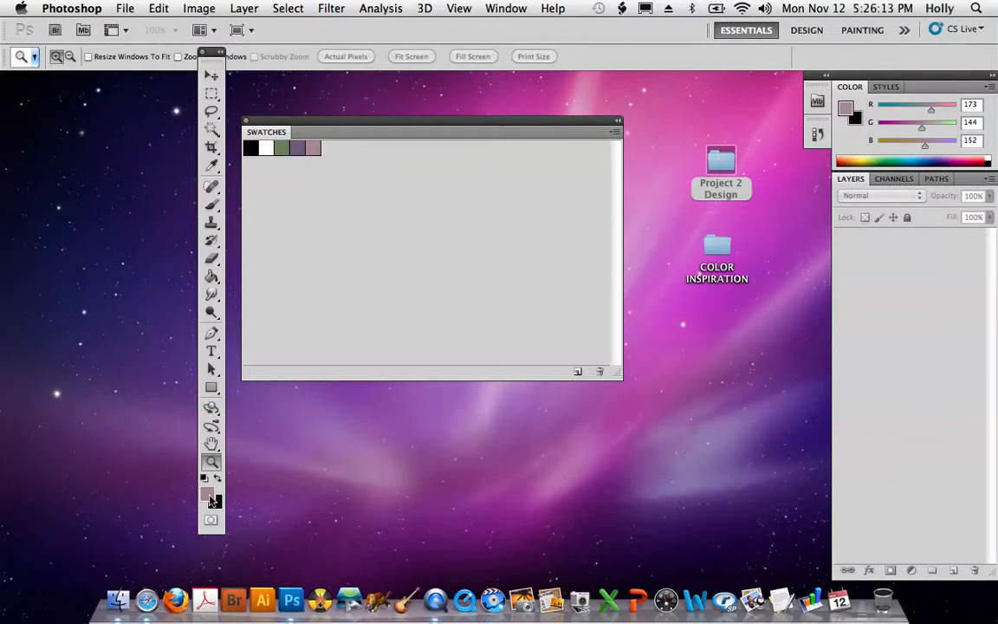
# Examine the magenta range of PANTONE solid matte and the list of other color books without changing the foreground color.
pyautogui.click(210, 496)
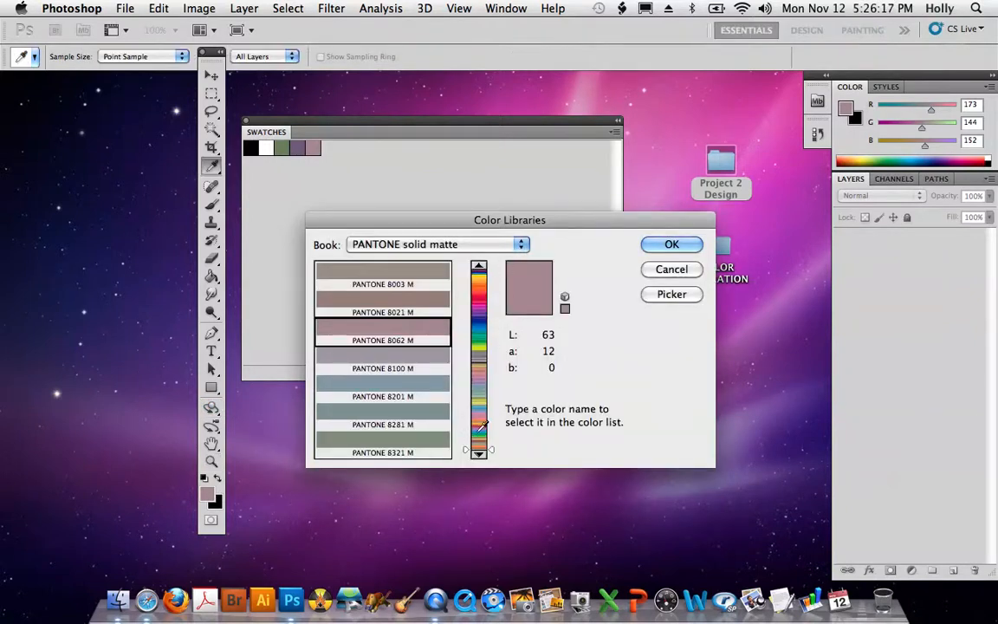
pyautogui.moveTo(482, 424); pyautogui.dragTo(482, 305)
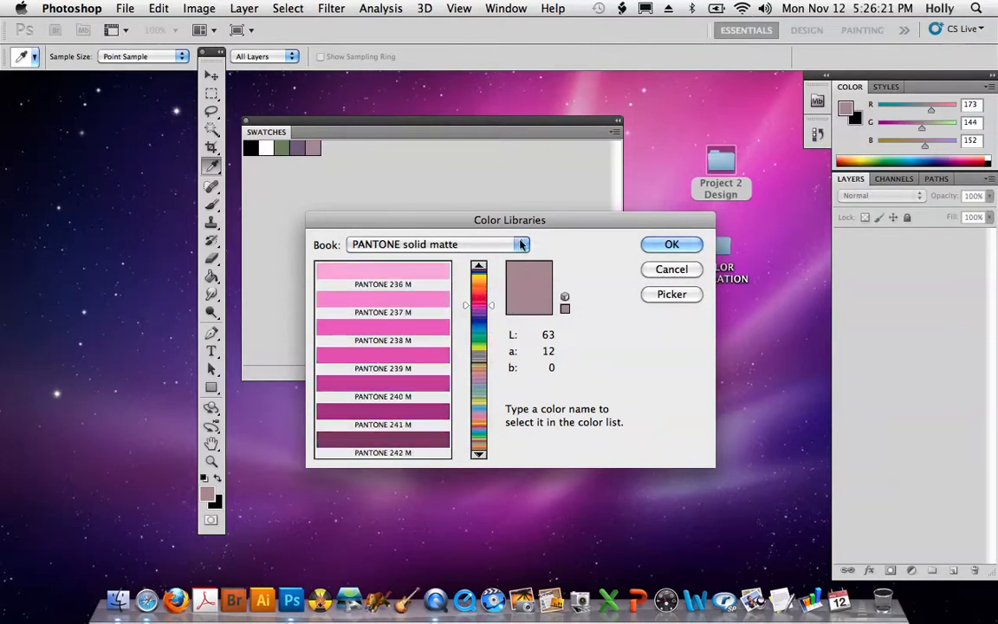
pyautogui.click(521, 245)
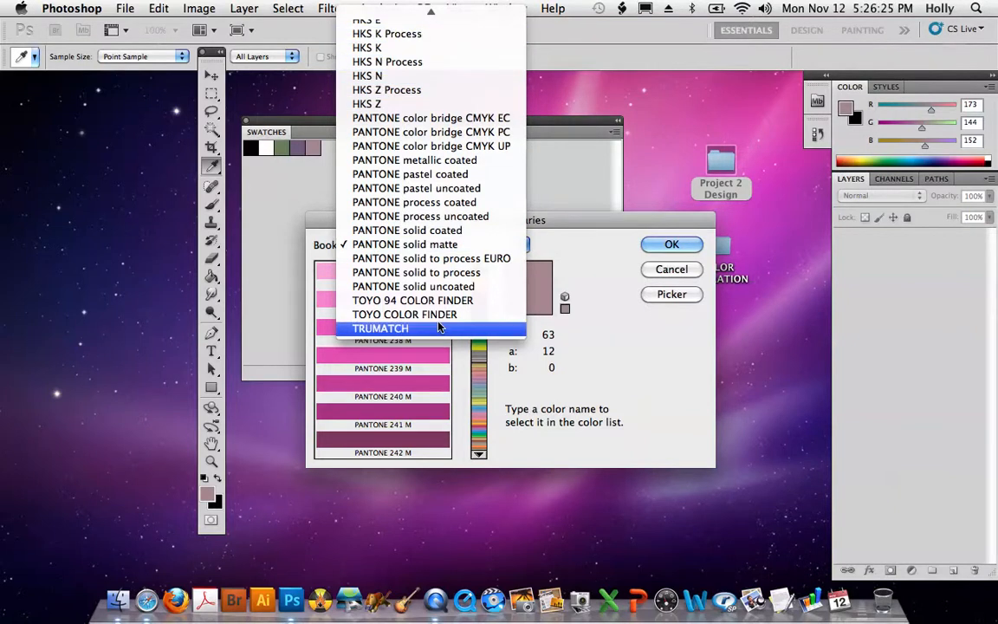
pyautogui.click(676, 272)
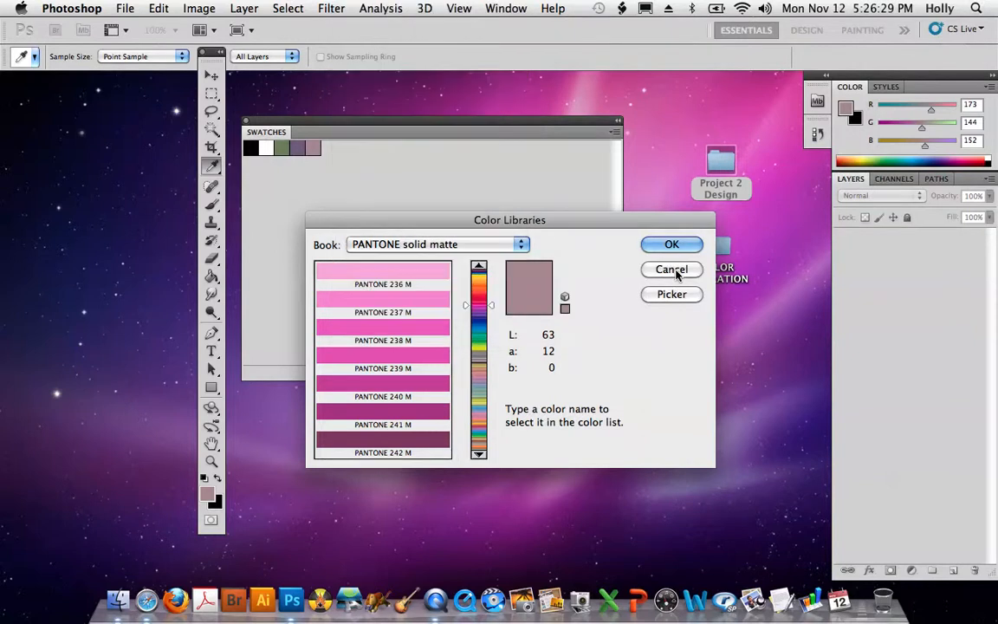
pyautogui.click(672, 269)
pyautogui.press('z')
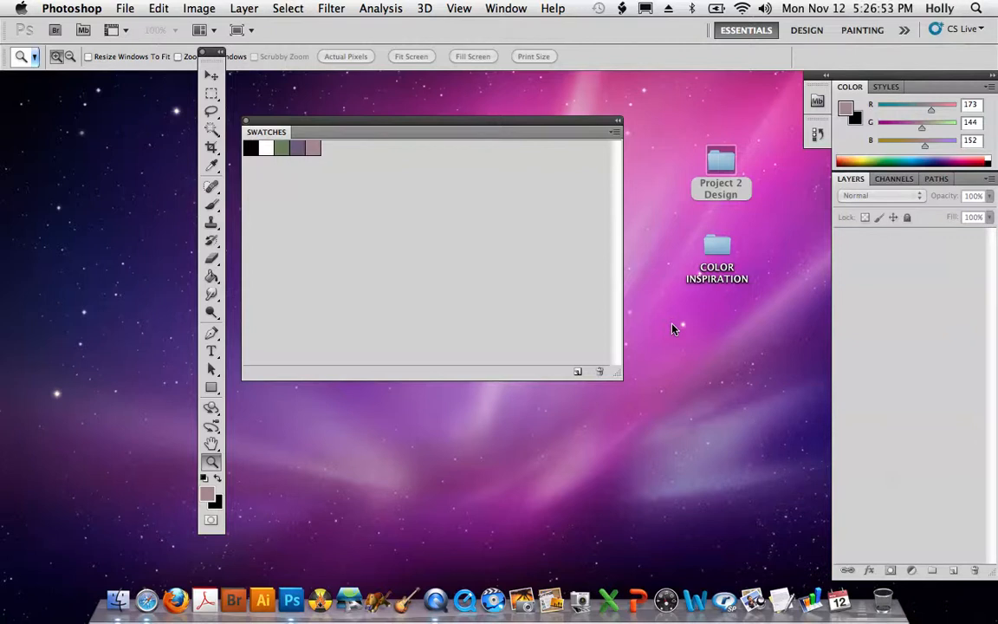
# View the files in the COLOR INSPIRATION desktop folder in Finder and return to Photoshop.
pyautogui.doubleClick(719, 250)
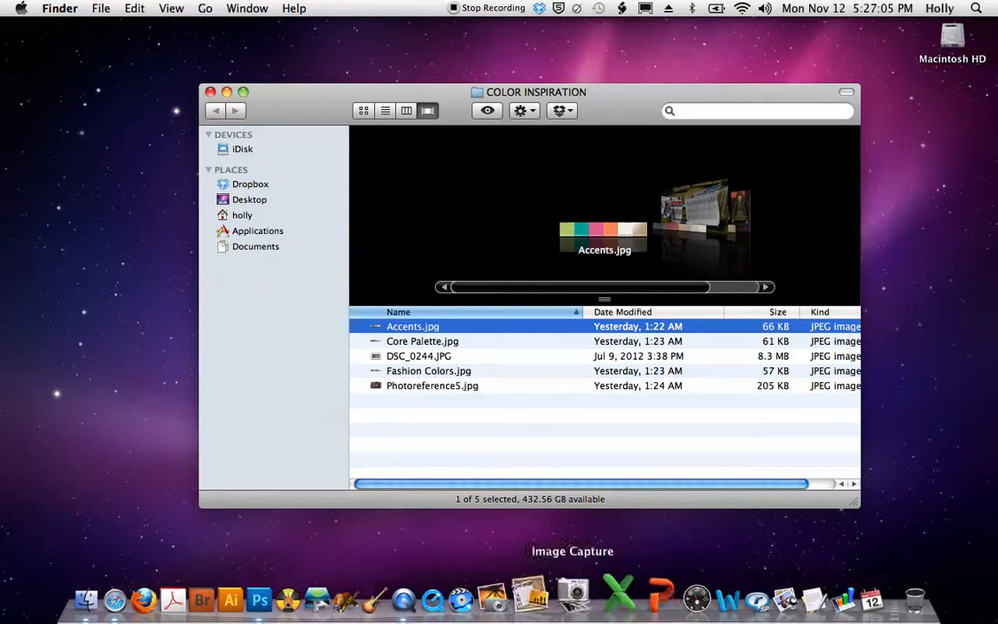
pyautogui.click(297, 568)
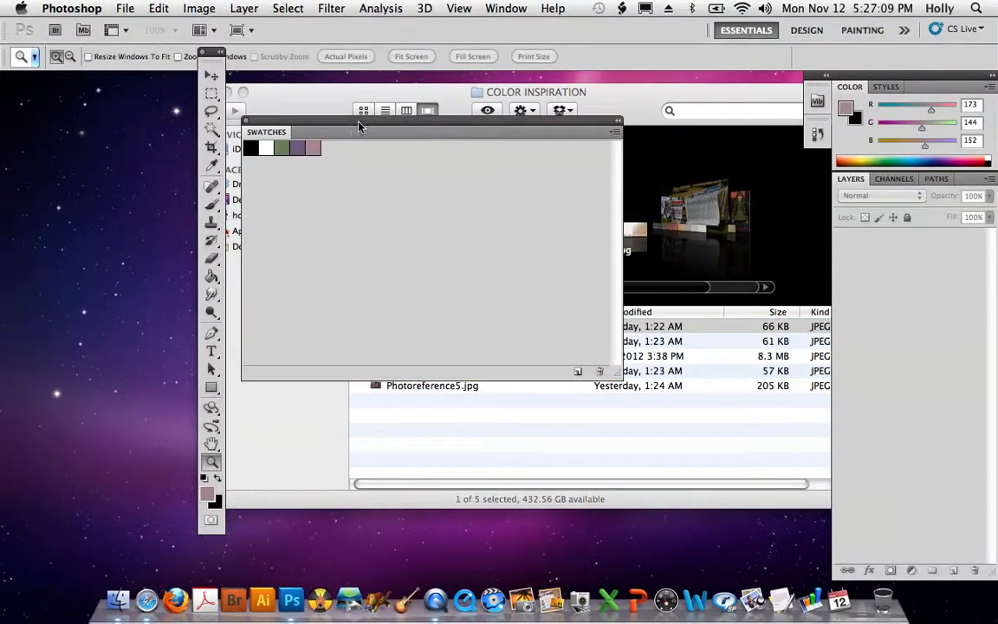
# Open Accents.jpg, Core Palette.jpg, DSC_0244.JPG, Fashion Colors.jpg and Photoreference5.jpg together from the COLOR INSPIRATION folder on the Desktop.
pyautogui.click(125, 8)
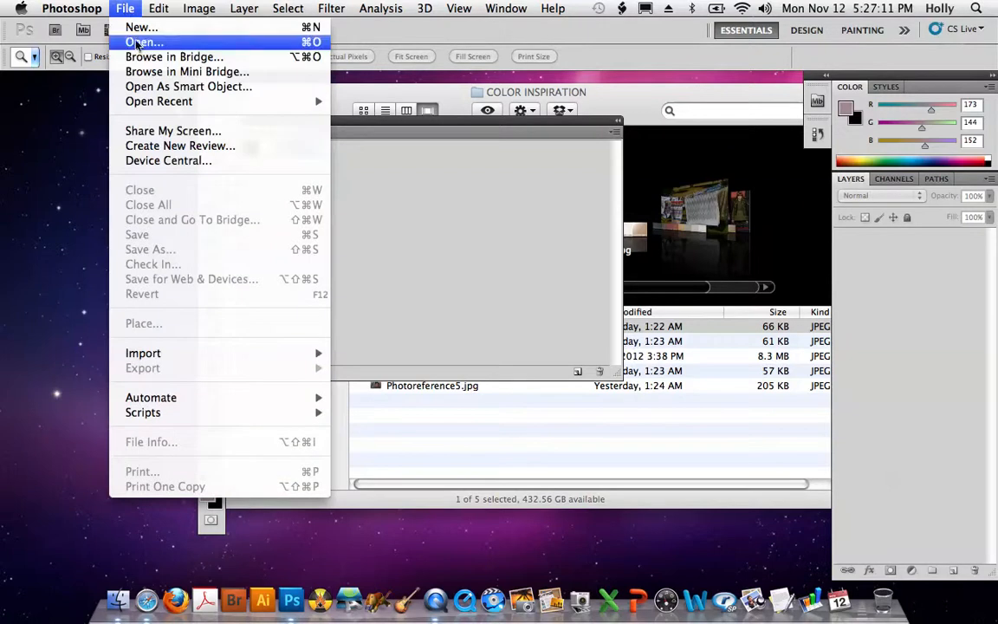
pyautogui.click(130, 41)
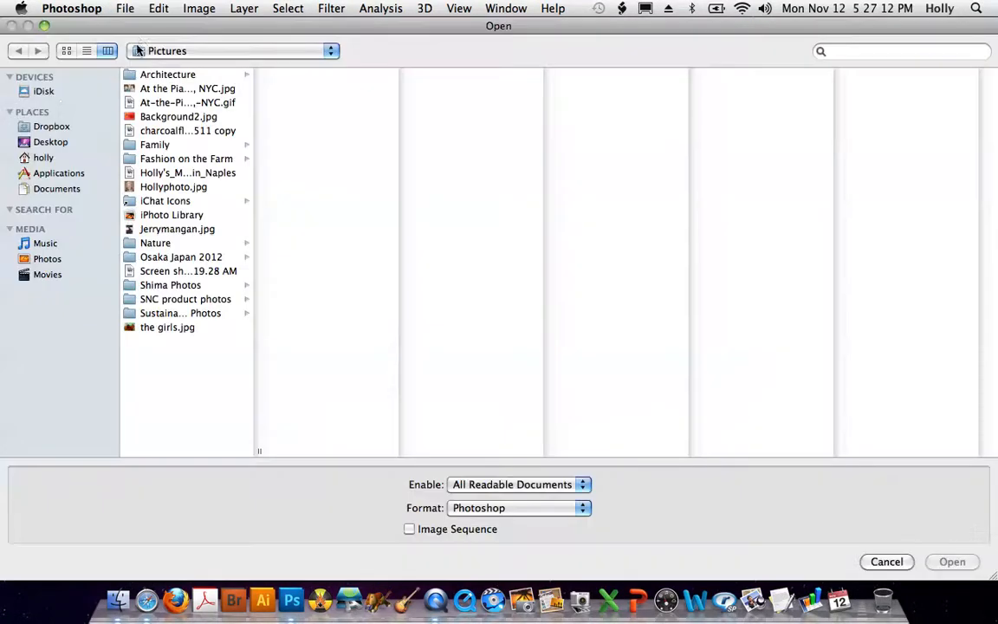
pyautogui.click(331, 54)
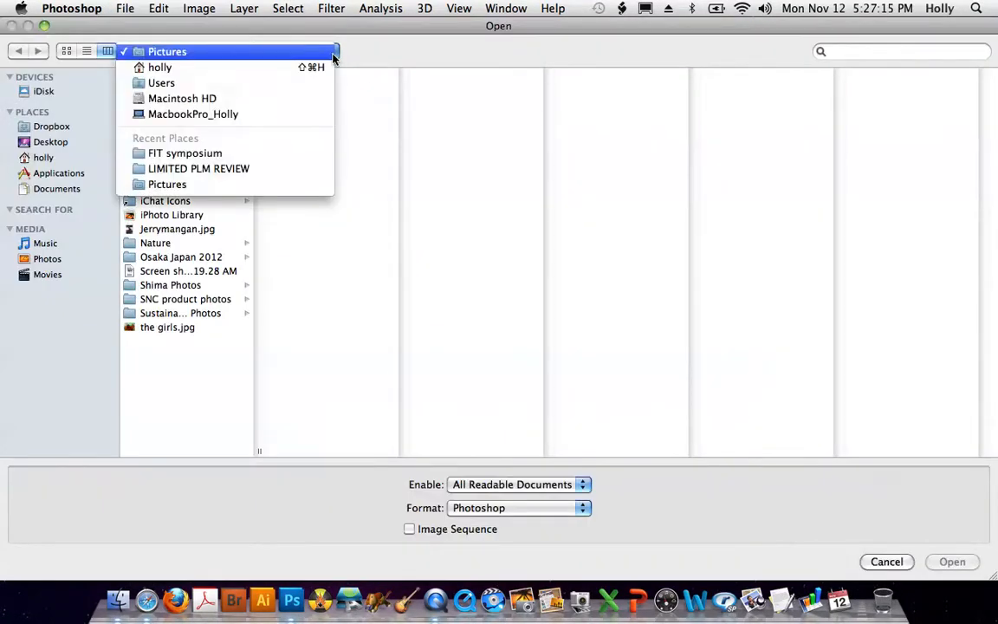
pyautogui.click(40, 144)
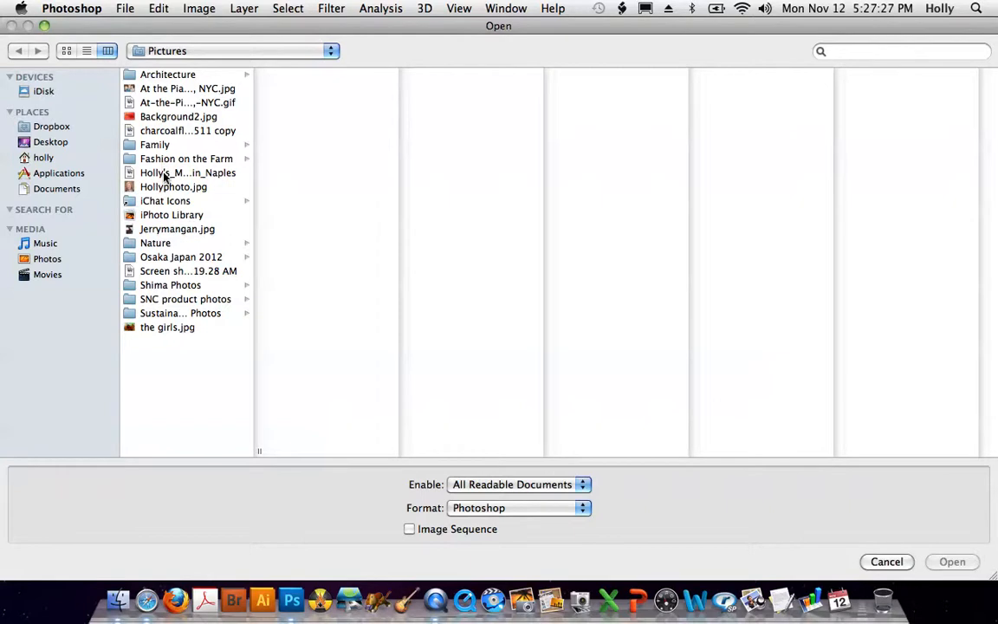
pyautogui.click(41, 142)
pyautogui.click(186, 73)
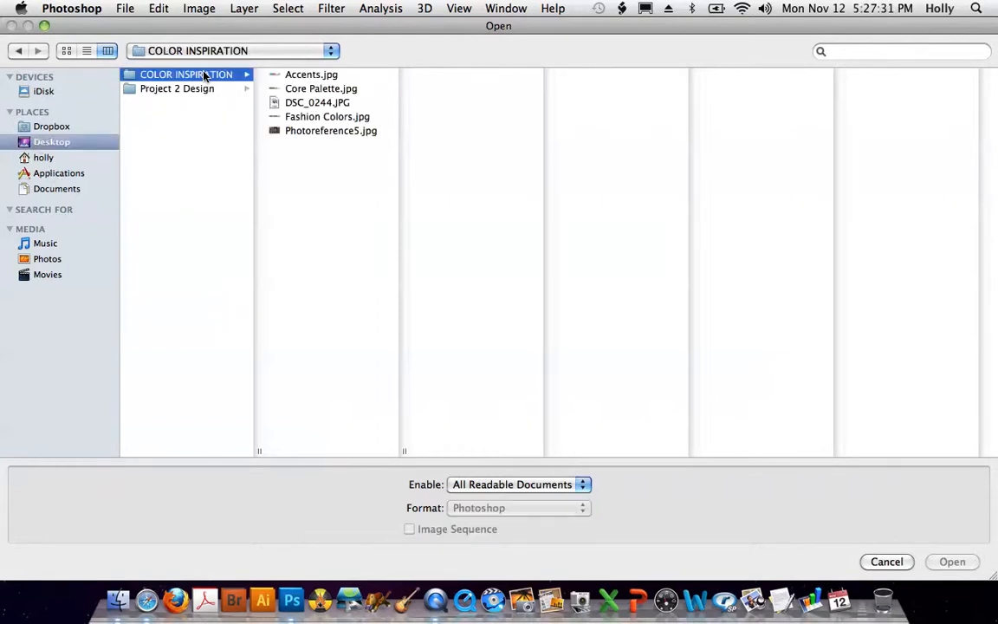
pyautogui.click(320, 78)
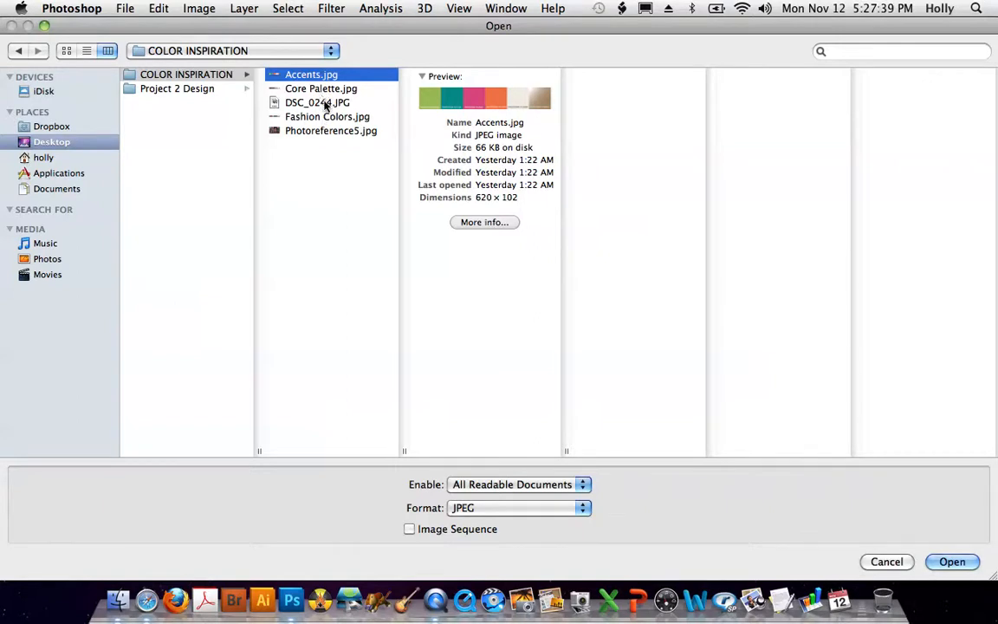
pyautogui.keyDown('shift'); pyautogui.click(321, 89); pyautogui.keyUp('shift')
pyautogui.keyDown('shift'); pyautogui.click(326, 103); pyautogui.keyUp('shift')
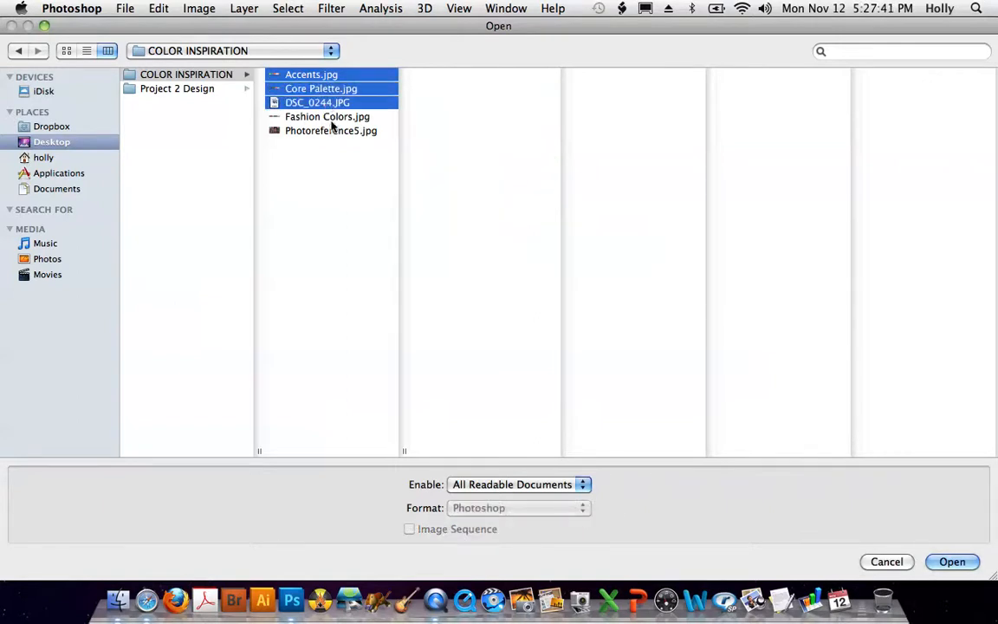
pyautogui.keyDown('shift'); pyautogui.click(331, 122); pyautogui.keyUp('shift')
pyautogui.keyDown('shift'); pyautogui.click(335, 132); pyautogui.keyUp('shift')
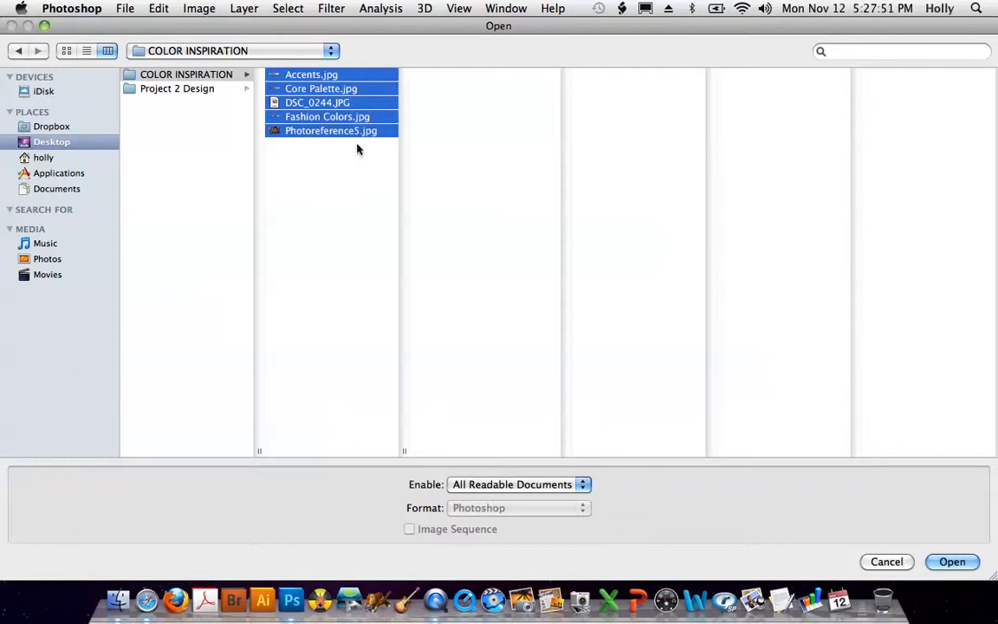
pyautogui.click(952, 562)
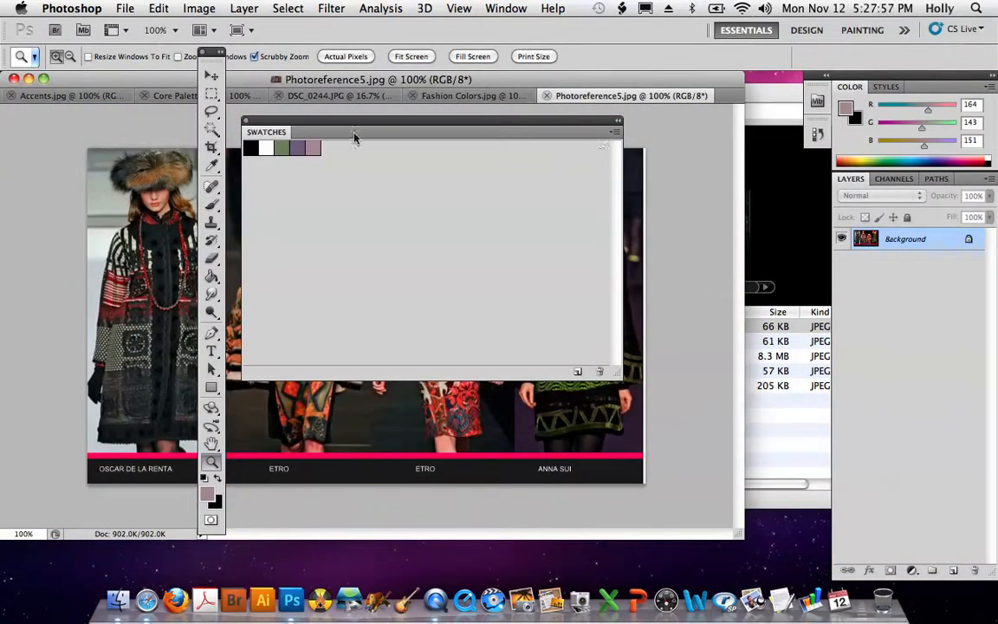
# Arrange the open images in three stacked rows and move the Swatches panel and toolbox away from the Fashion Colors.jpg color chips.
pyautogui.moveTo(353, 137); pyautogui.dragTo(328, 195)
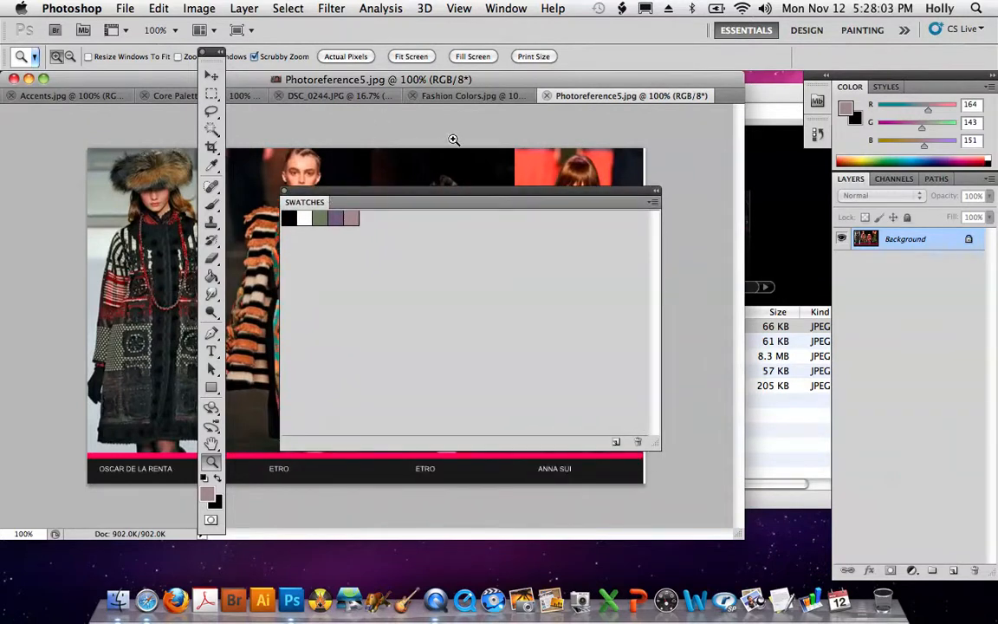
pyautogui.click(214, 33)
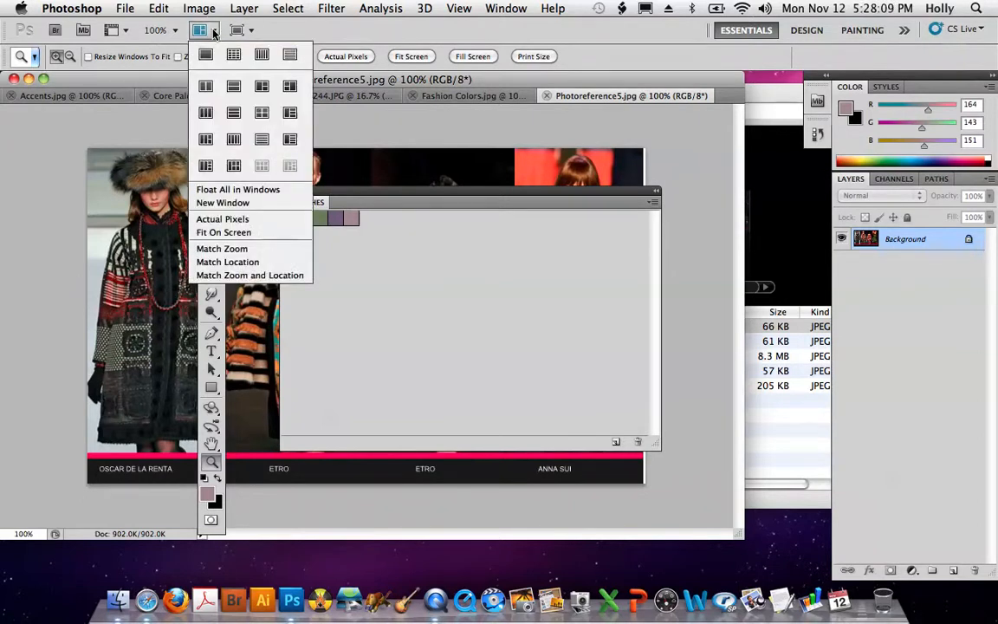
pyautogui.click(234, 117)
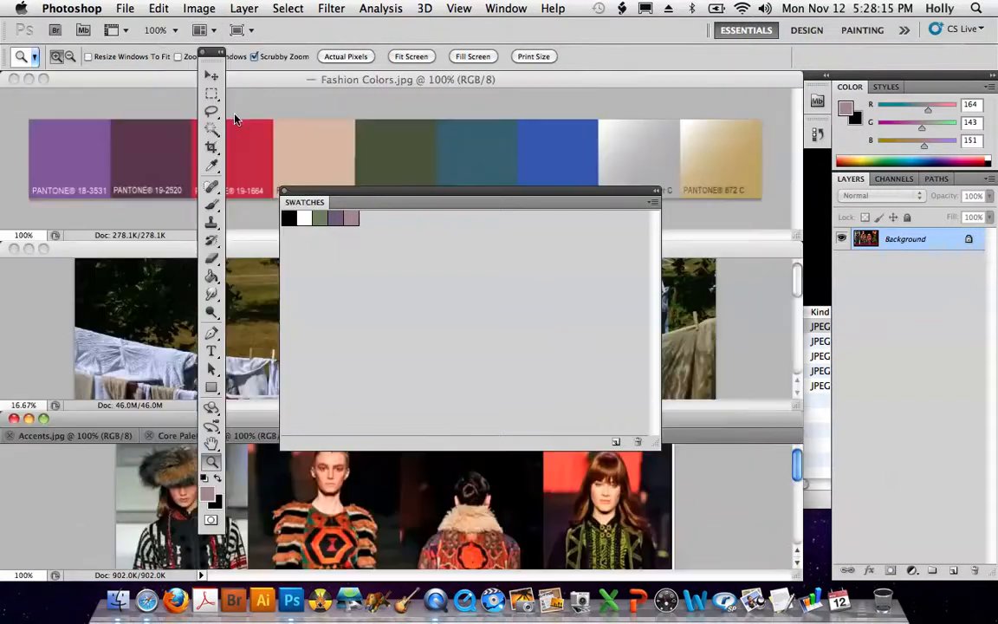
pyautogui.moveTo(457, 202); pyautogui.dragTo(412, 198)
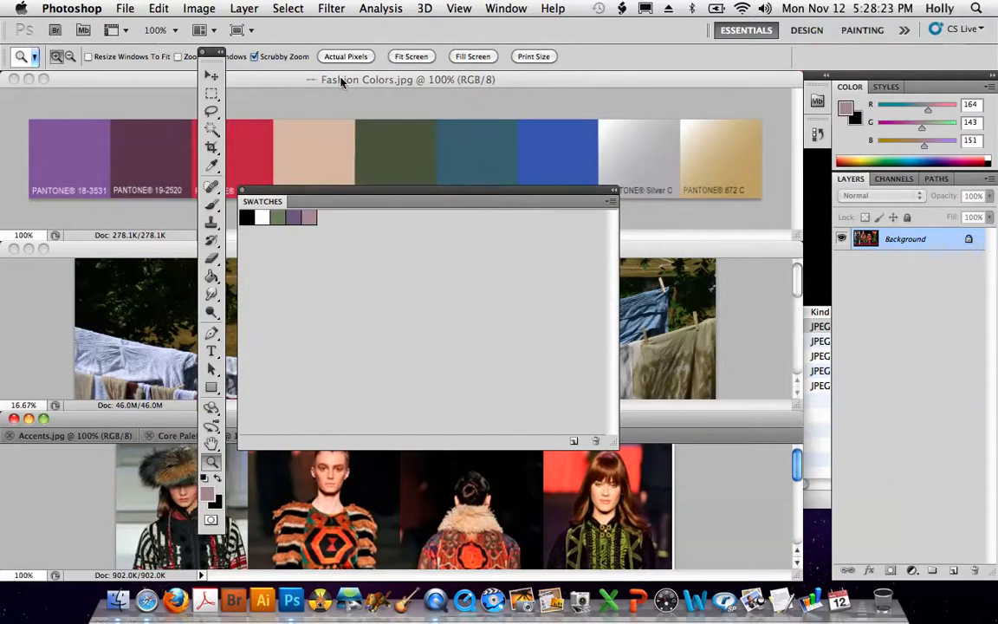
pyautogui.moveTo(212, 53); pyautogui.dragTo(49, 201)
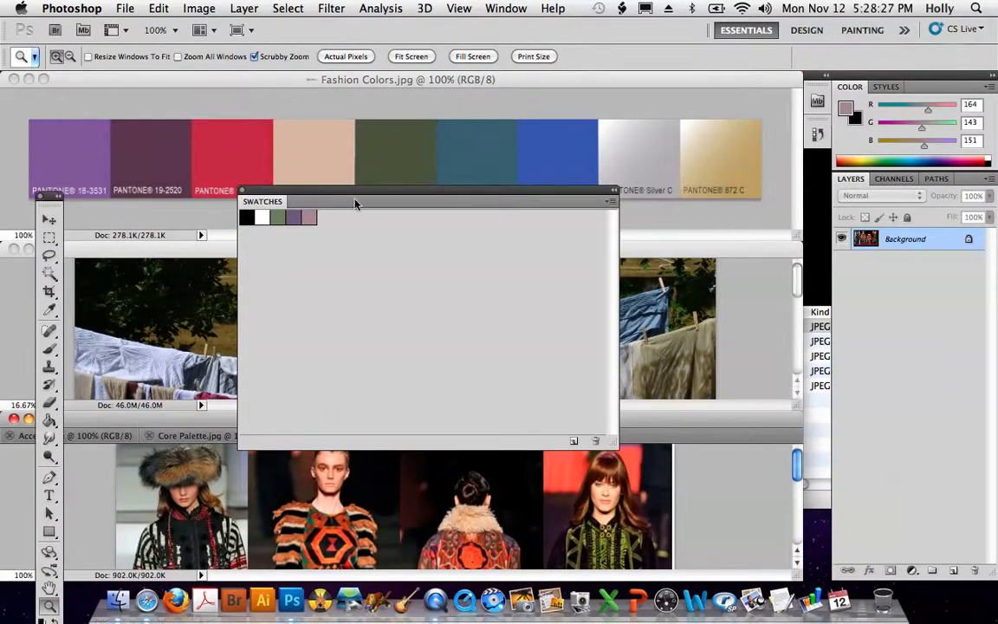
pyautogui.moveTo(354, 197); pyautogui.dragTo(423, 225)
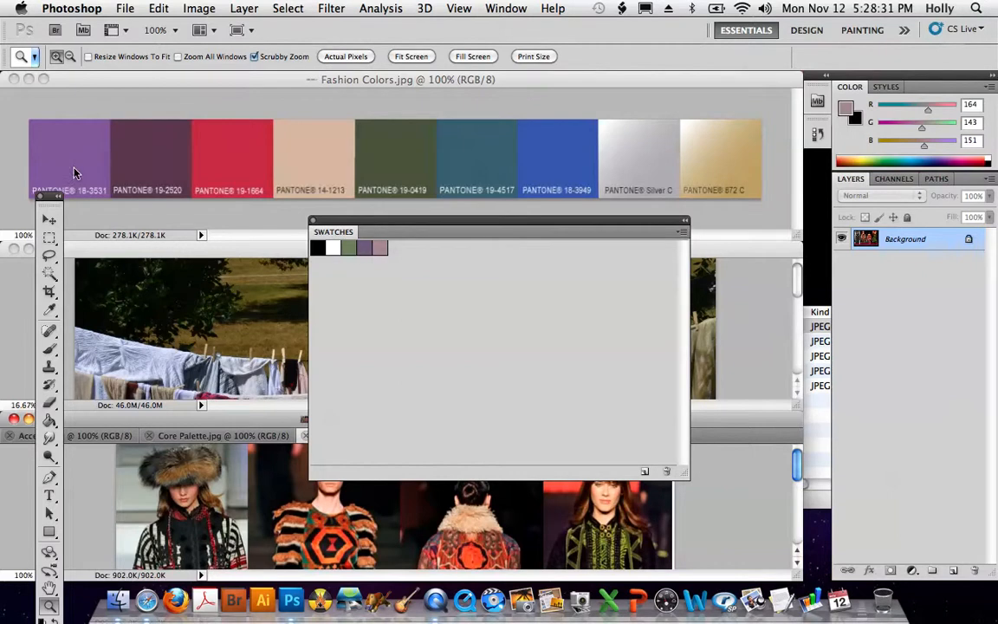
# Sample various PANTONE chips in Fashion Colors.jpg with the Eyedropper, including the violet, red, plum, green and blue ones.
pyautogui.click(50, 311)
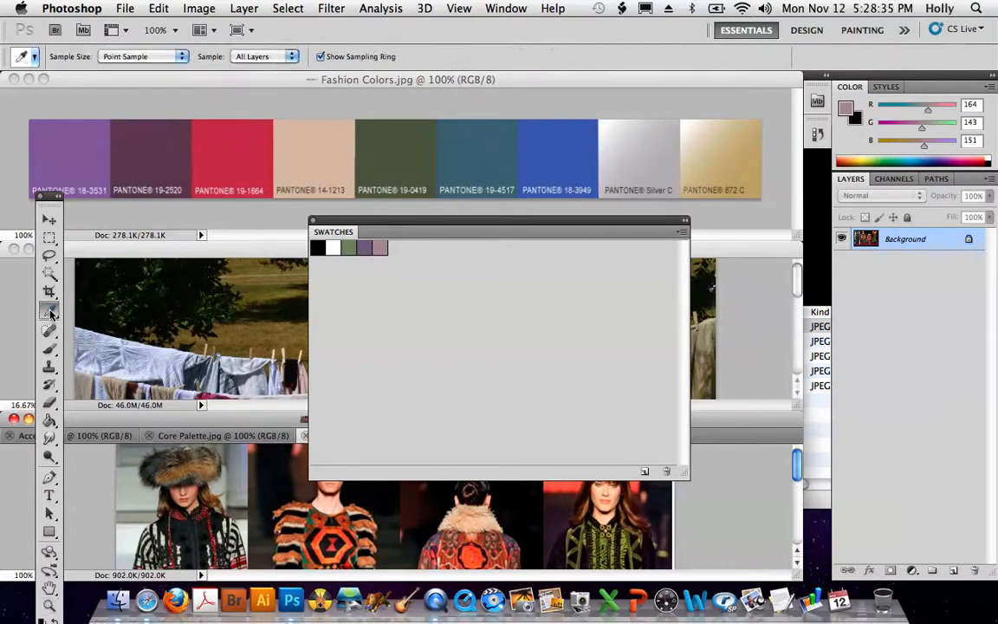
pyautogui.click(76, 147)
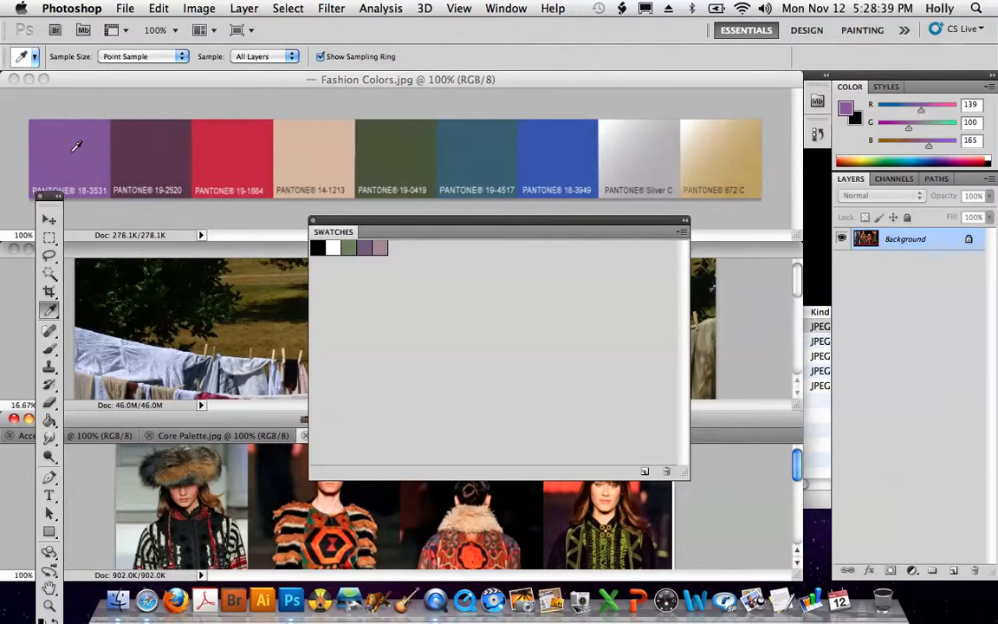
pyautogui.click(228, 137)
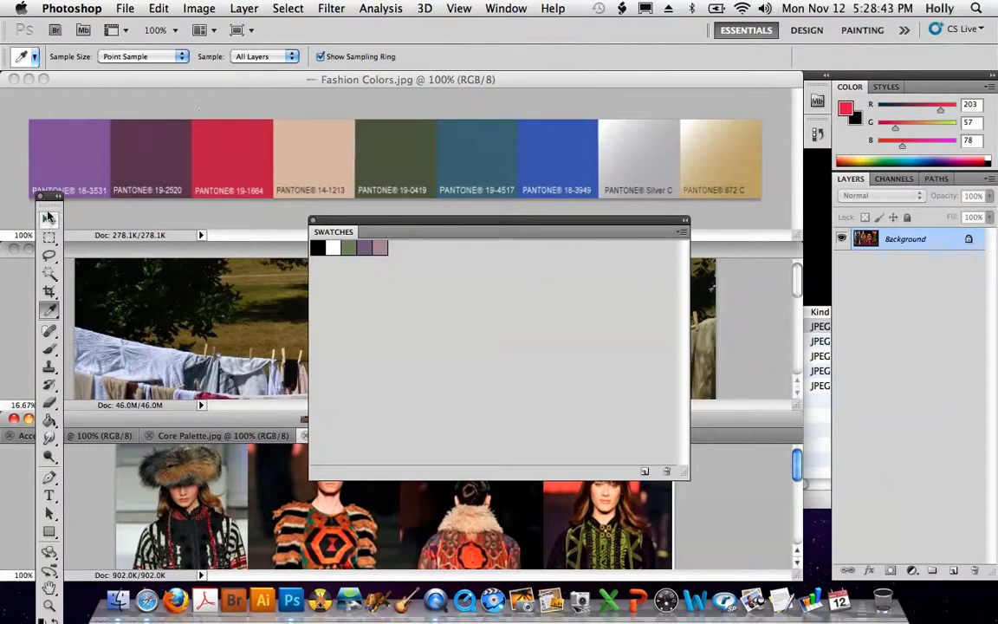
pyautogui.click(157, 149)
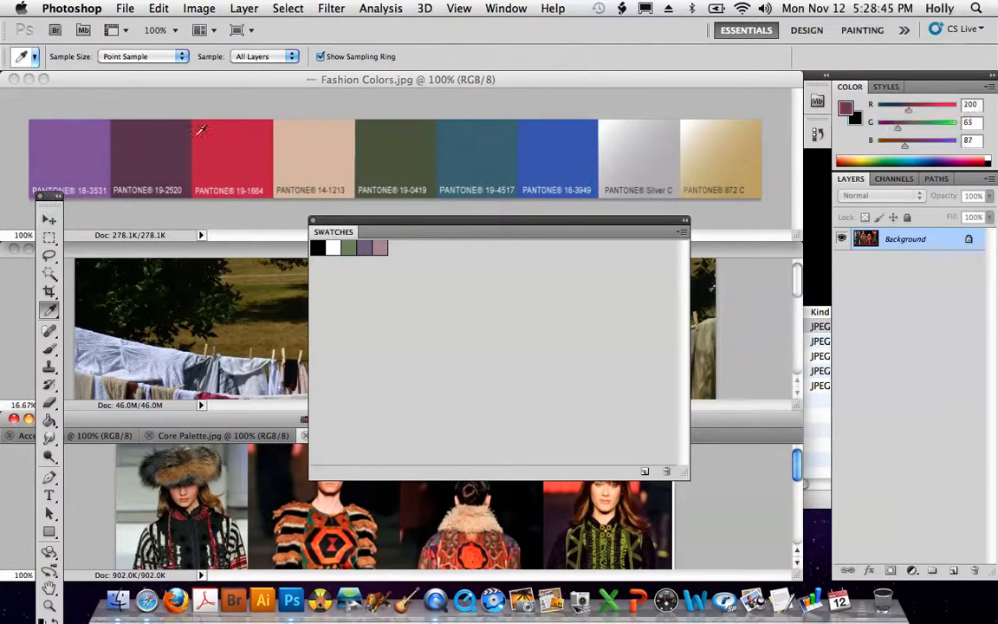
pyautogui.click(364, 189)
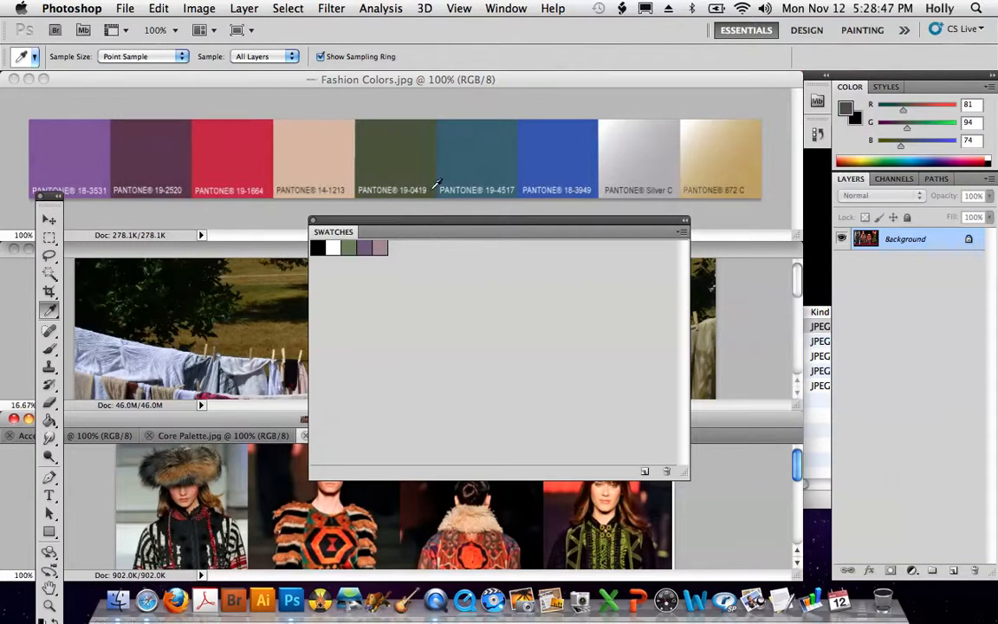
pyautogui.click(45, 164)
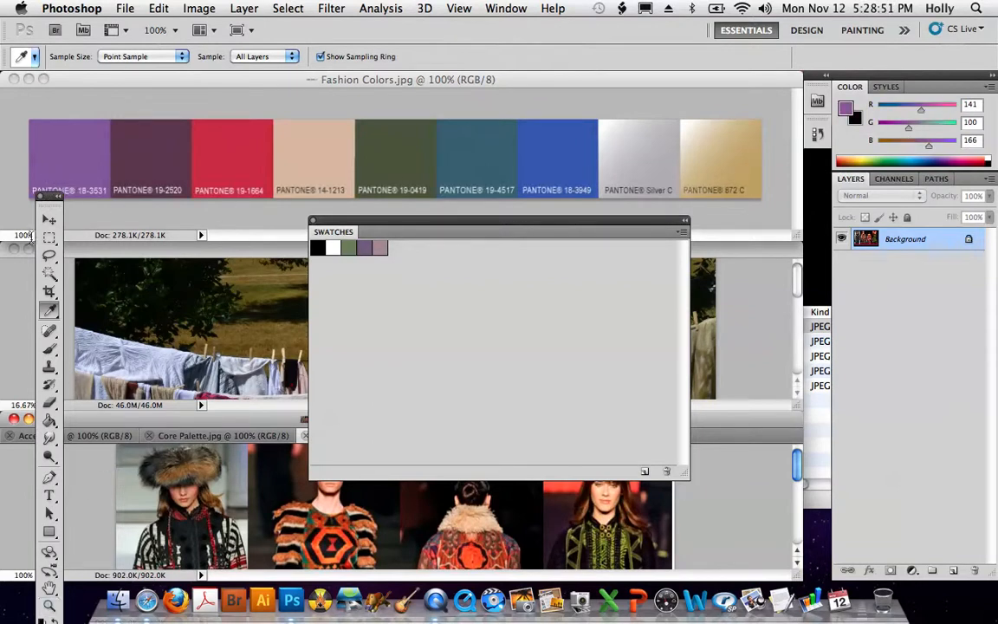
pyautogui.click(43, 194)
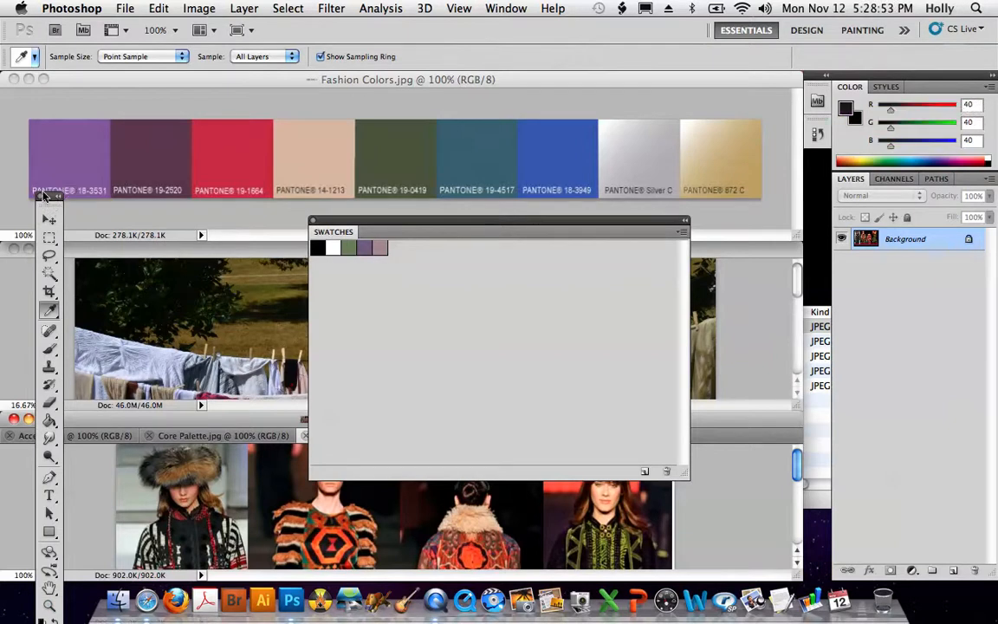
pyautogui.click(40, 184)
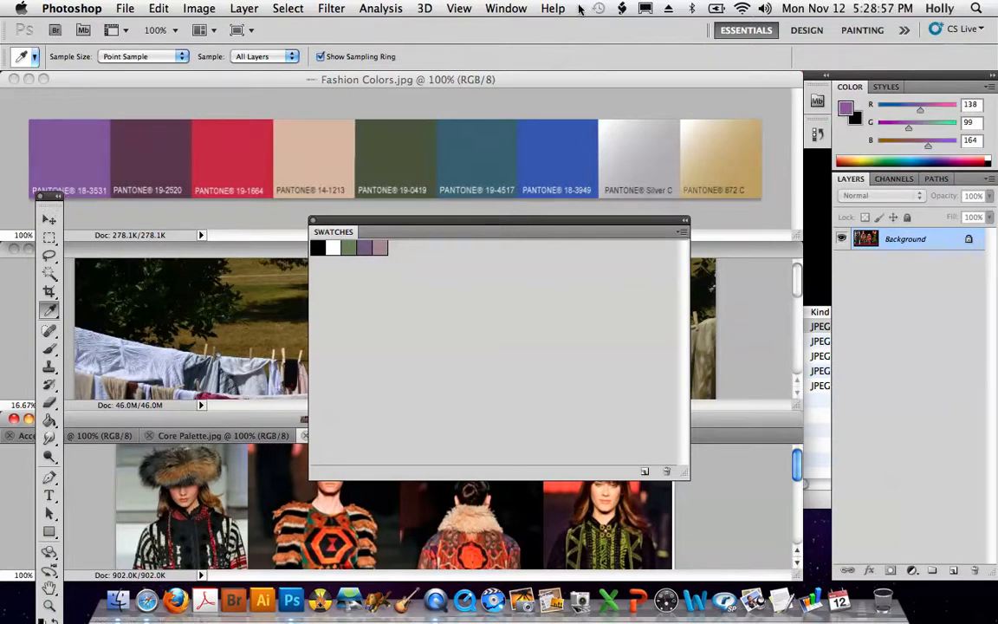
pyautogui.click(538, 162)
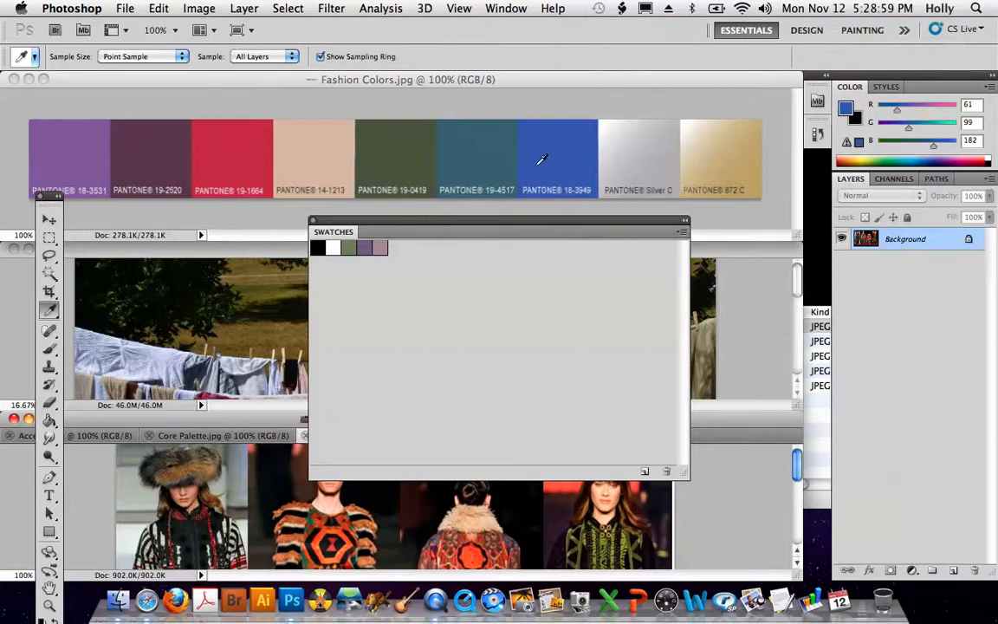
pyautogui.click(101, 152)
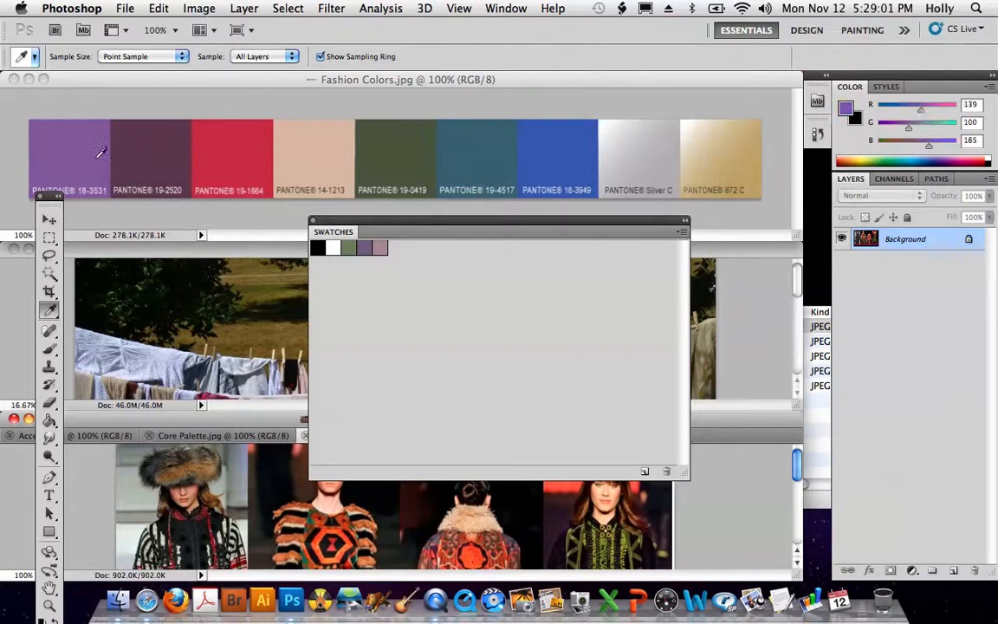
# Move the toolbox off the PANTONE 18-3531 chip in Fashion Colors.jpg and sample that violet with the Eyedropper.
pyautogui.click(50, 219)
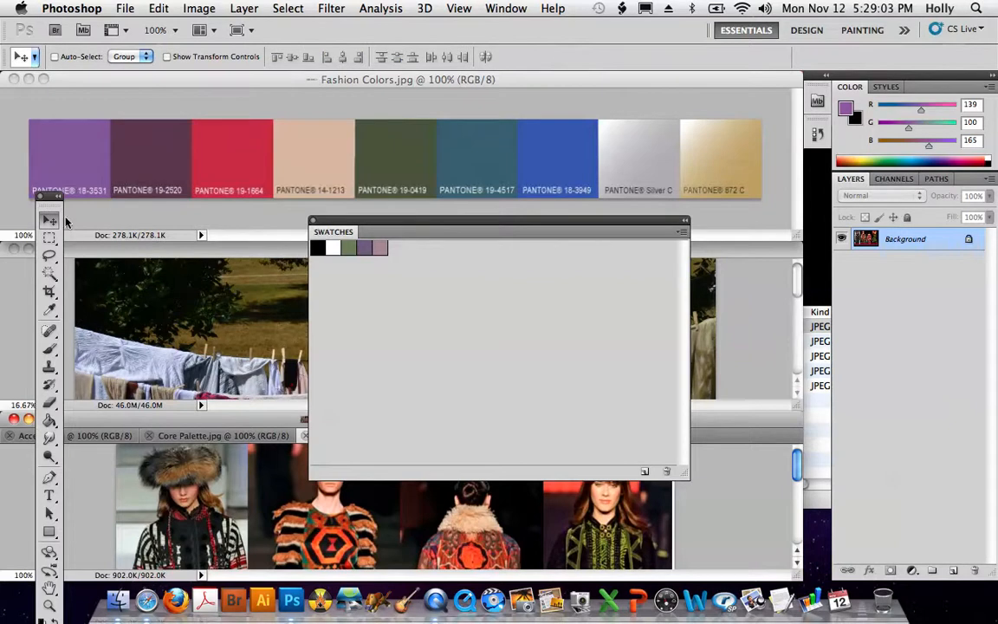
pyautogui.moveTo(49, 194); pyautogui.dragTo(209, 75)
pyautogui.click(62, 166)
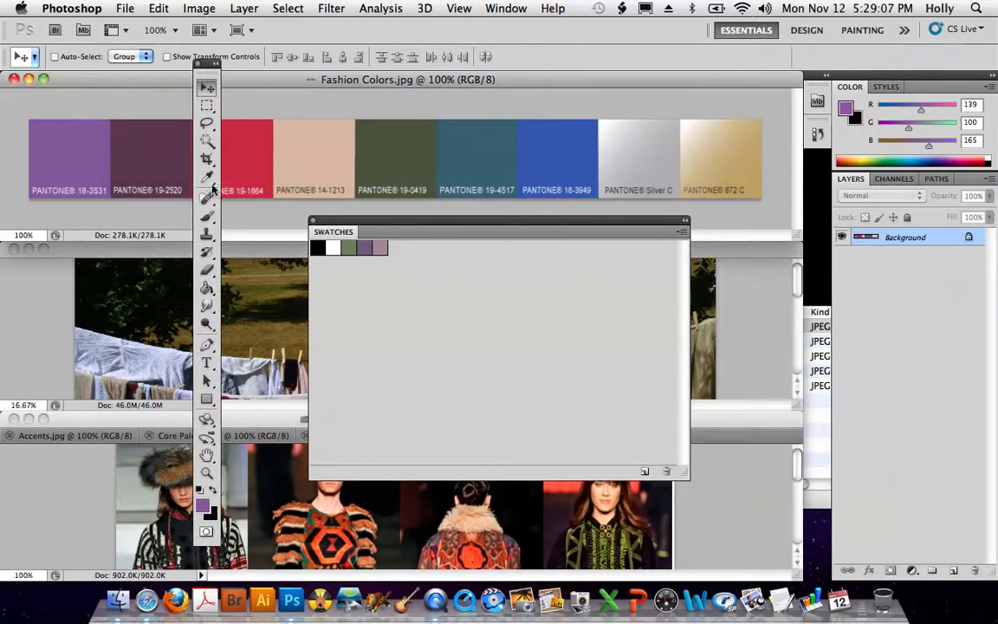
pyautogui.click(206, 177)
pyautogui.click(55, 155)
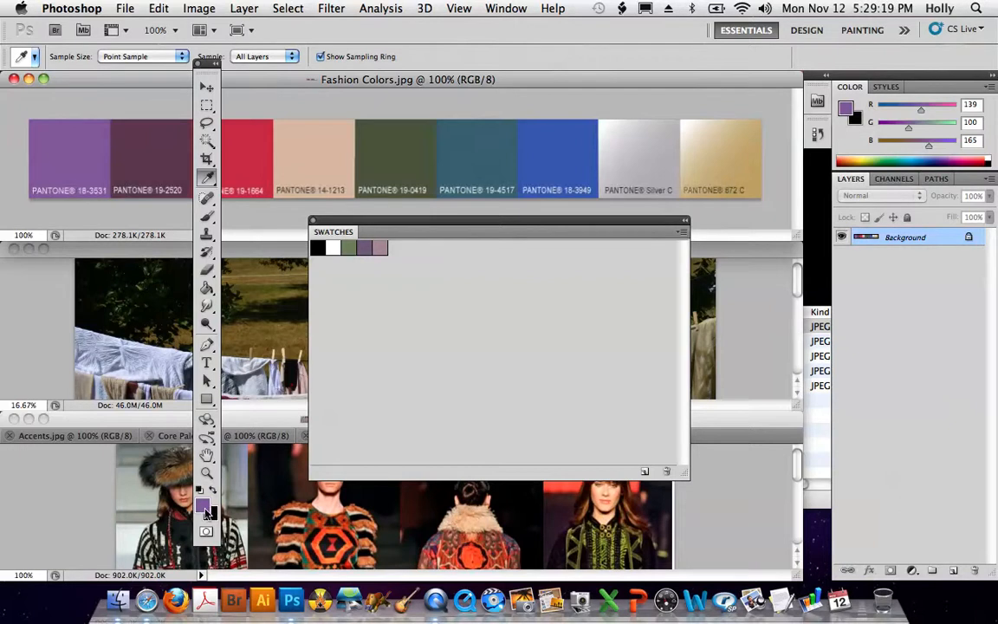
# Add the sampled violet foreground color to the swatches with the name 18-3531 Violet.
pyautogui.click(405, 247)
pyautogui.moveTo(401, 186); pyautogui.dragTo(436, 299)
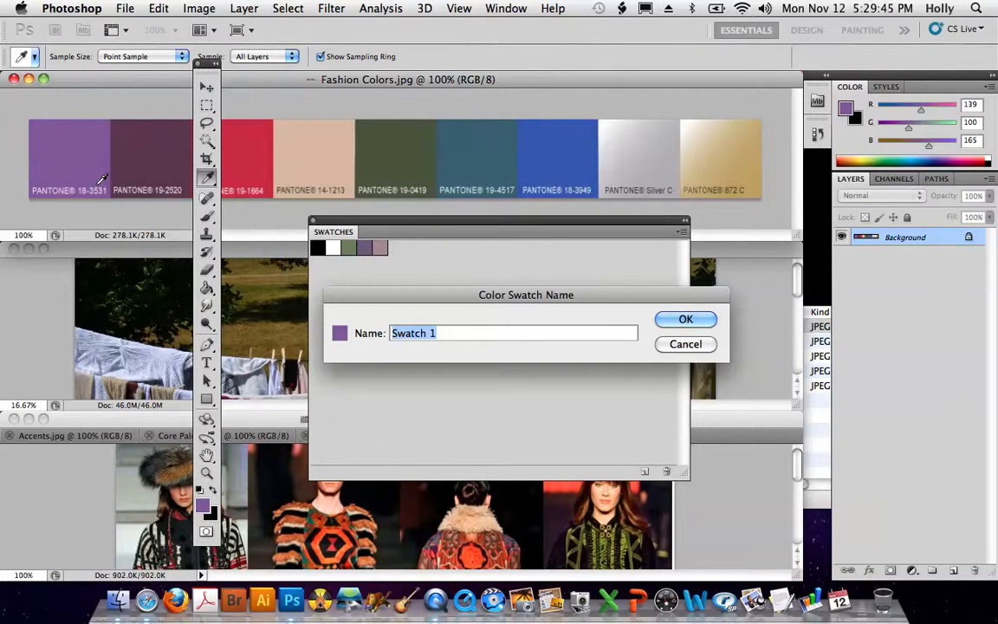
pyautogui.write('18-')
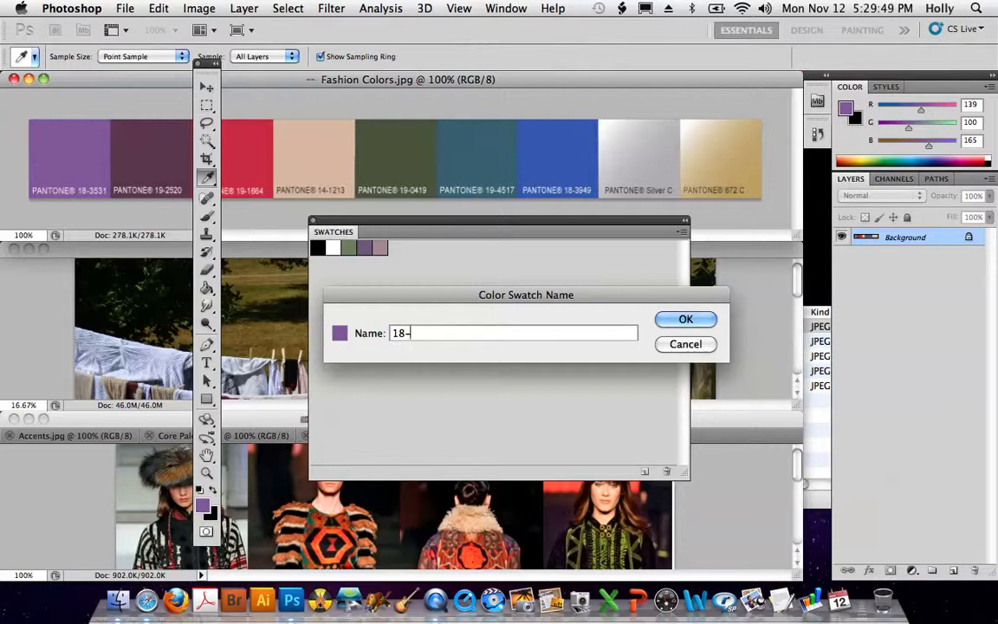
pyautogui.write('3531')
pyautogui.write('Violet')
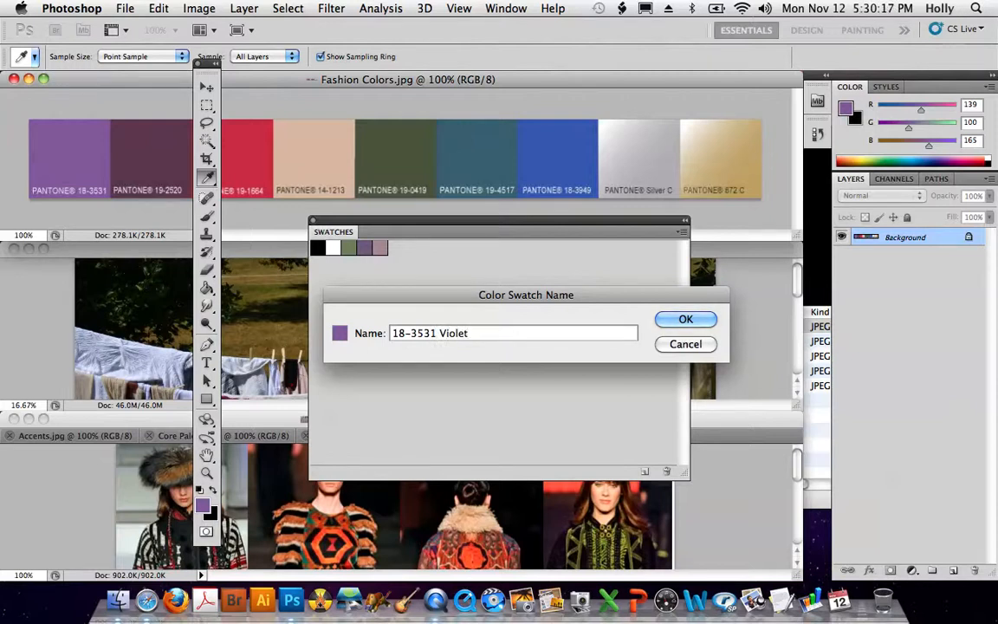
pyautogui.click(700, 320)
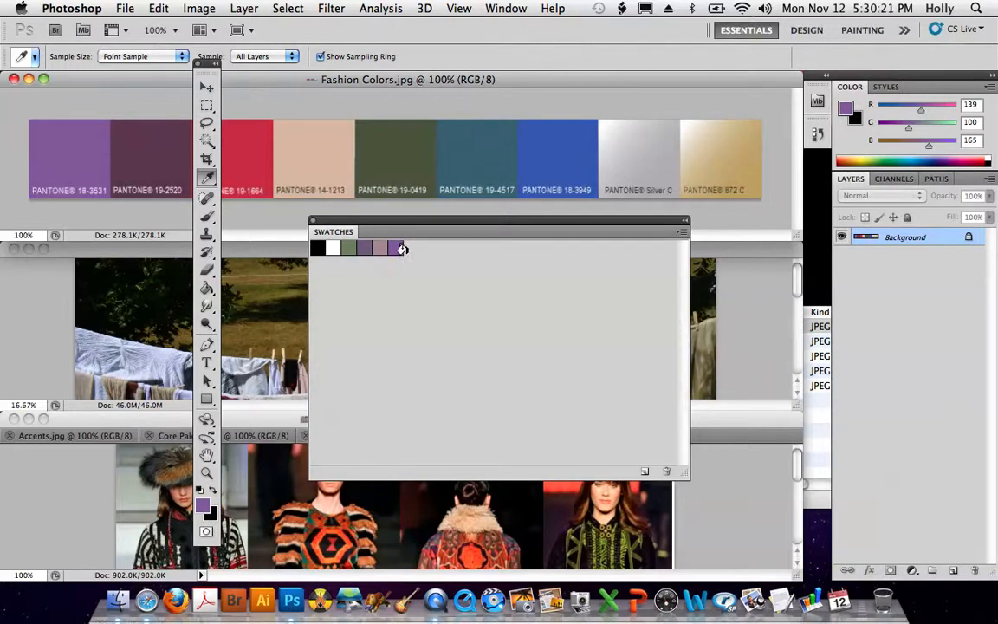
# Sample the PANTONE 19-2520 chip in Fashion Colors.jpg and add it to the swatches as Dk Violet.
pyautogui.click(154, 149)
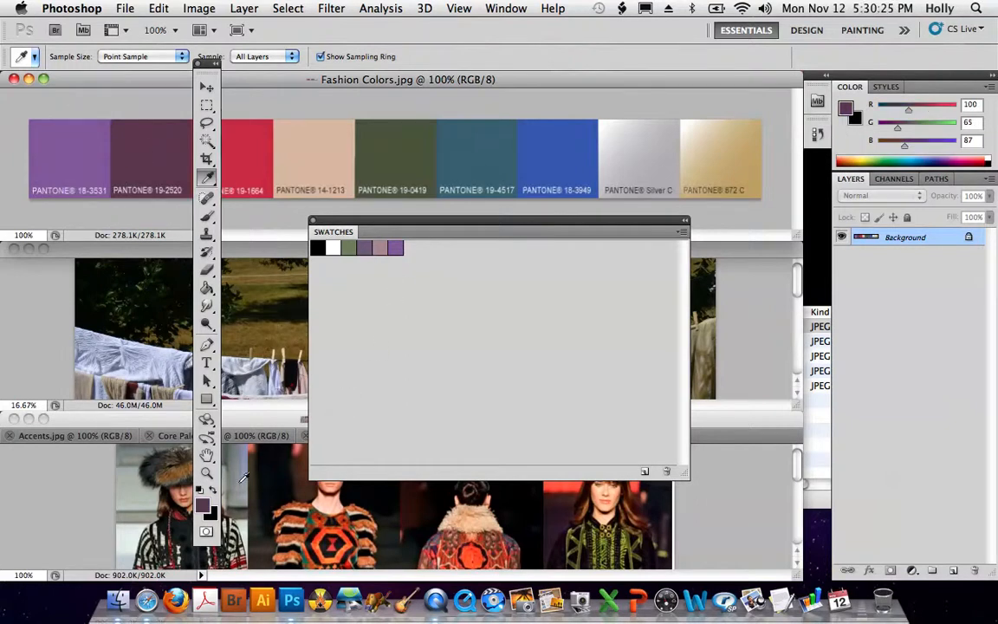
pyautogui.click(201, 504)
pyautogui.click(650, 243)
pyautogui.click(423, 248)
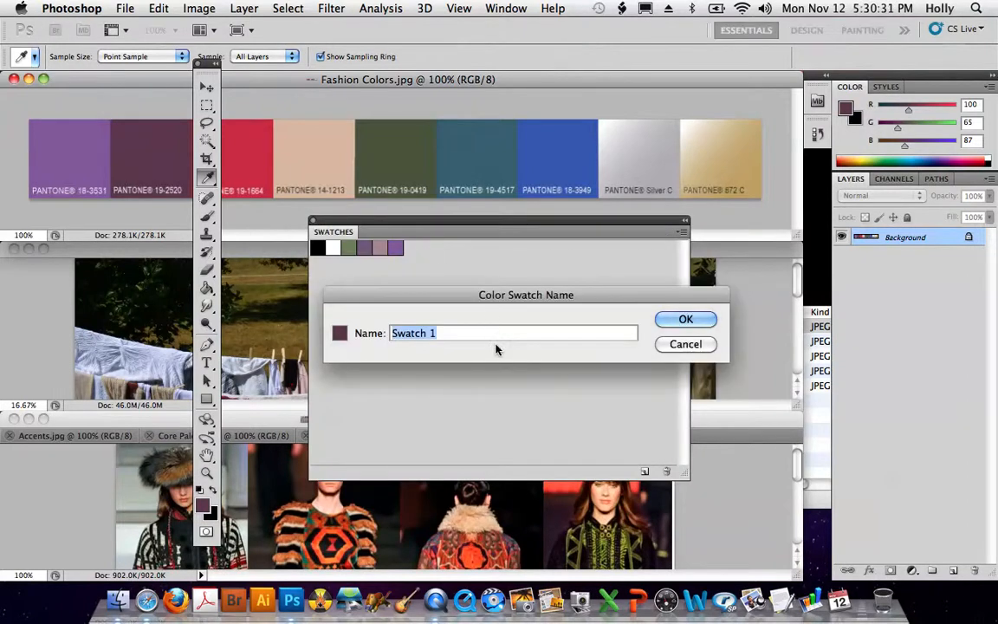
pyautogui.write('D')
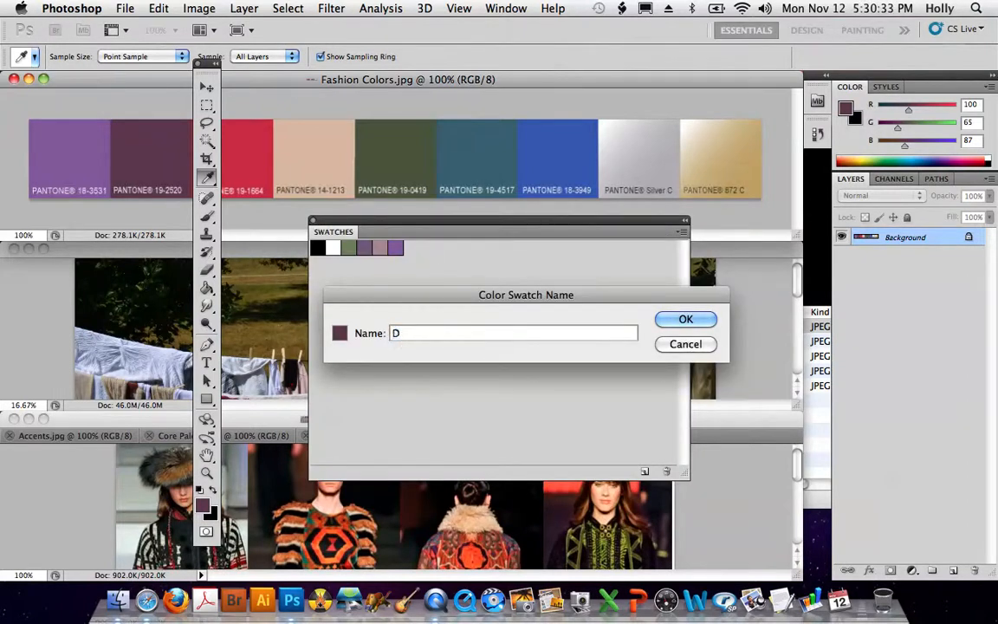
pyautogui.write('k Violet')
pyautogui.click(691, 319)
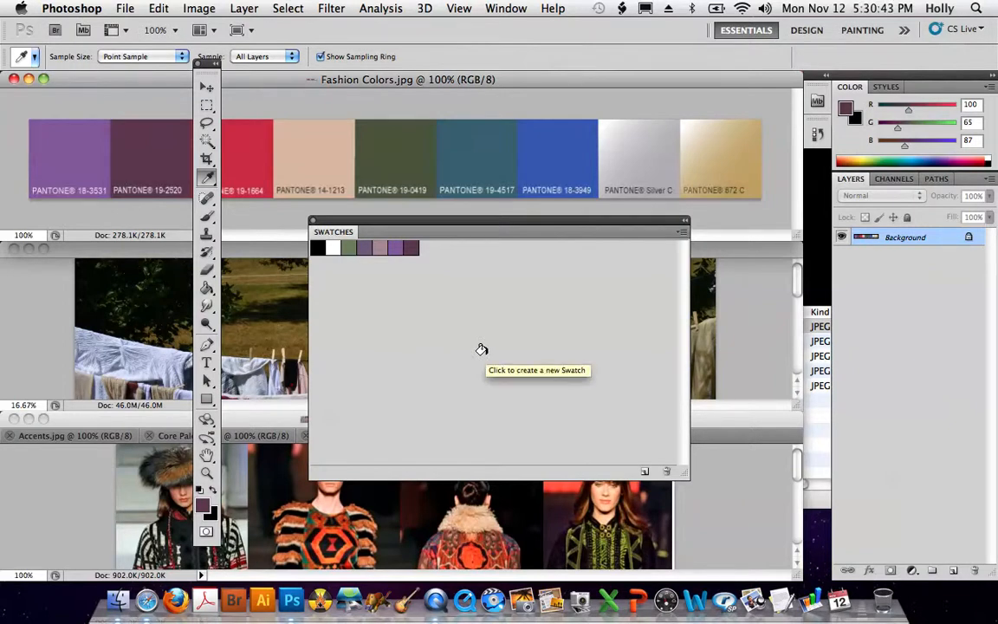
# Delete the muted purple swatch between the green and rose swatches, and move the toolbox off the red PANTONE 19-1664 chip.
pyautogui.keyDown('alt'); pyautogui.click(364, 248); pyautogui.keyUp('alt')
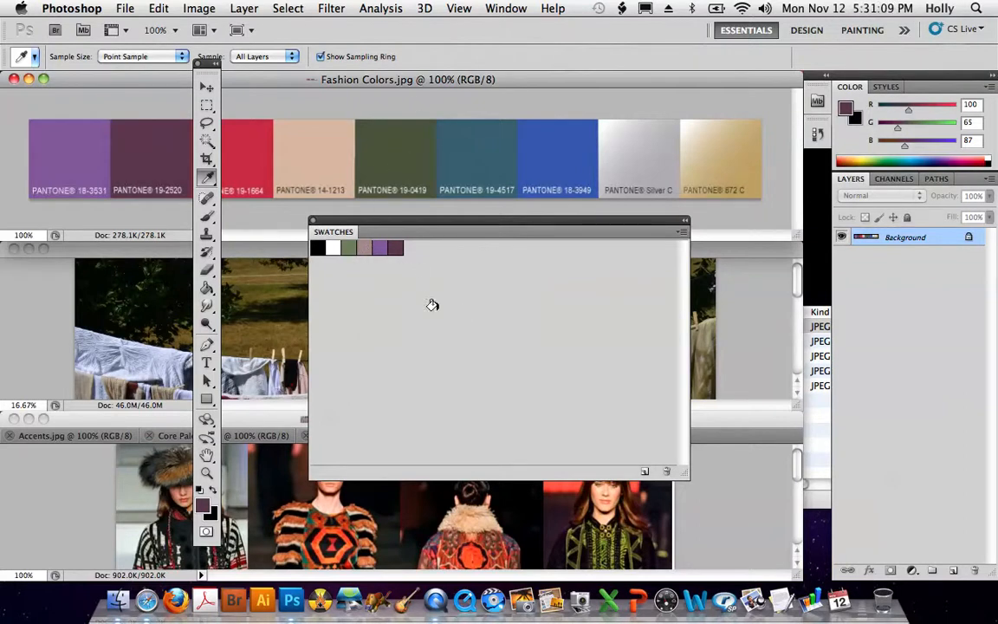
pyautogui.moveTo(206, 65); pyautogui.dragTo(157, 93)
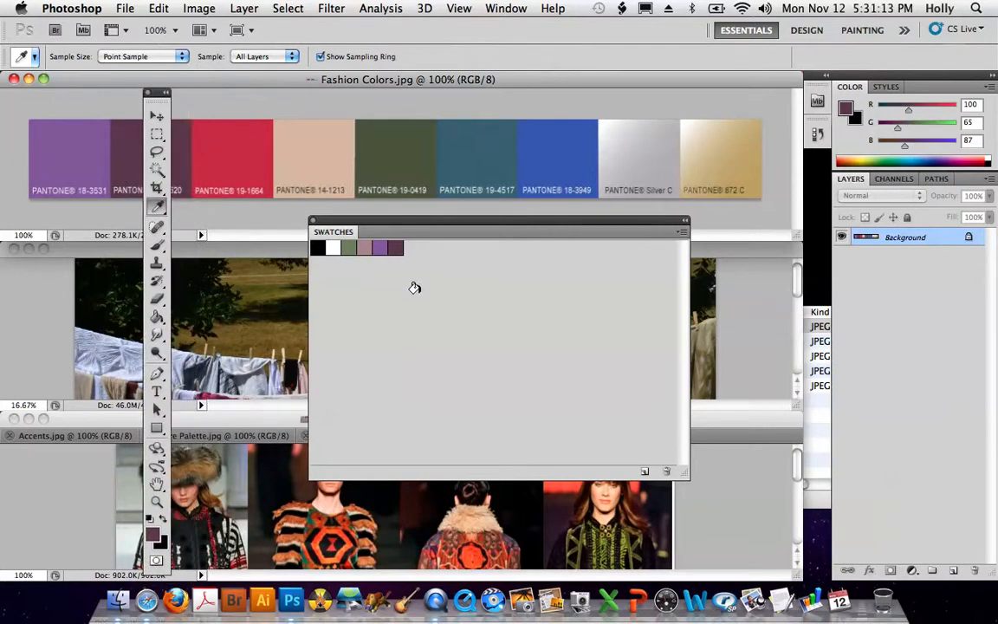
# Sample the PANTONE 19-1664 chip in Fashion Colors.jpg and add it to the swatches as RED.
pyautogui.click(240, 155)
pyautogui.click(436, 253)
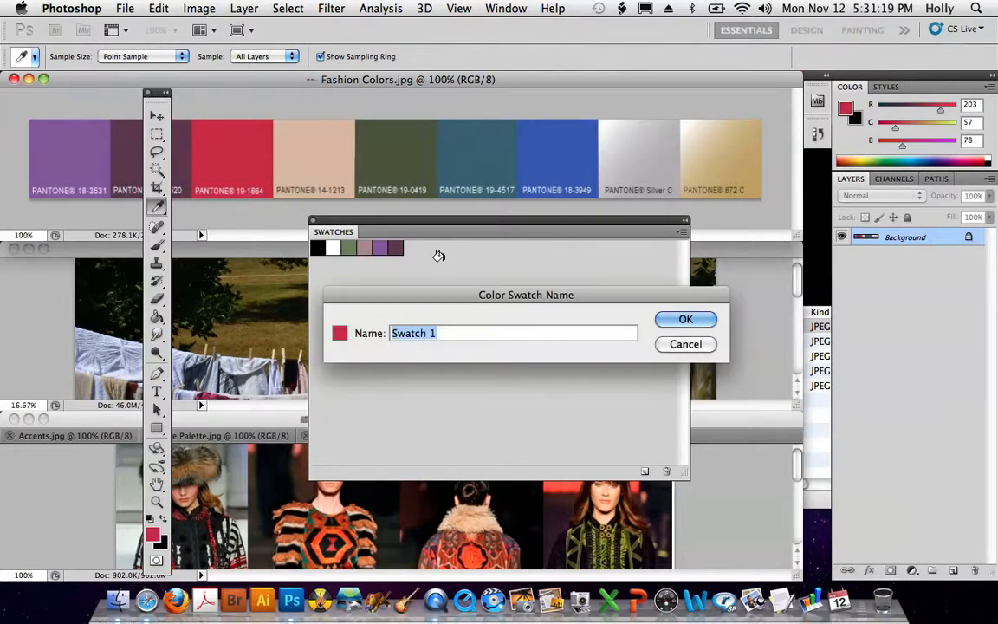
pyautogui.write('RED')
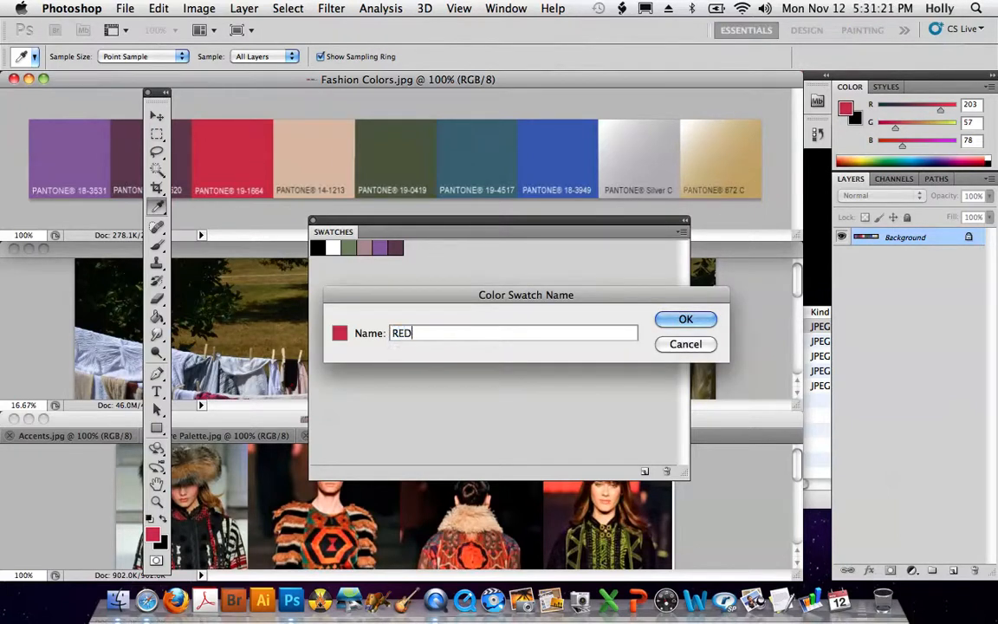
pyautogui.click(684, 321)
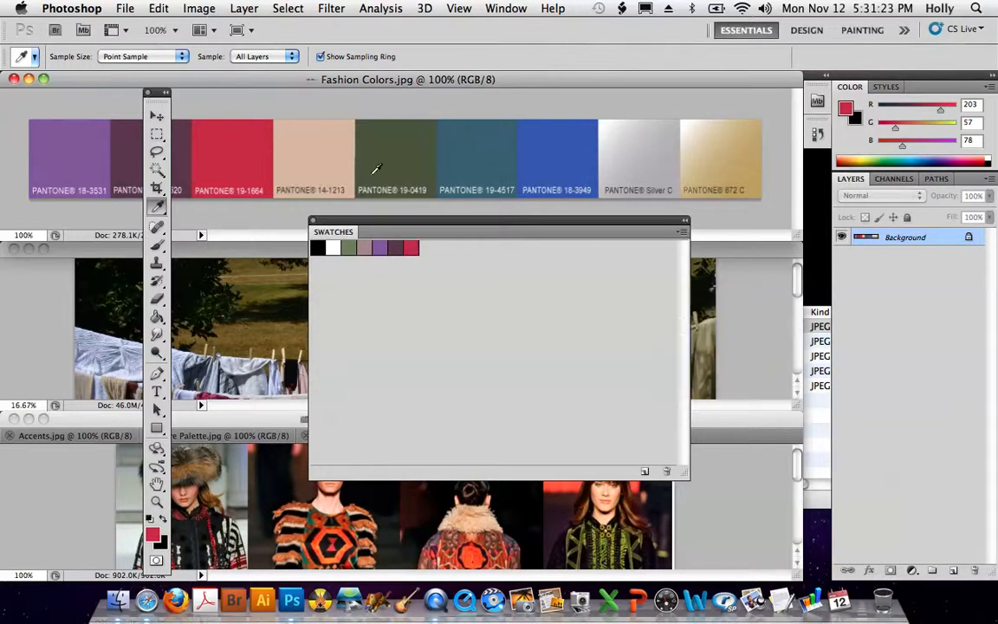
# Sample the PANTONE 18-3949 chip in Fashion Colors.jpg and add it to the swatches as BLUE.
pyautogui.click(560, 155)
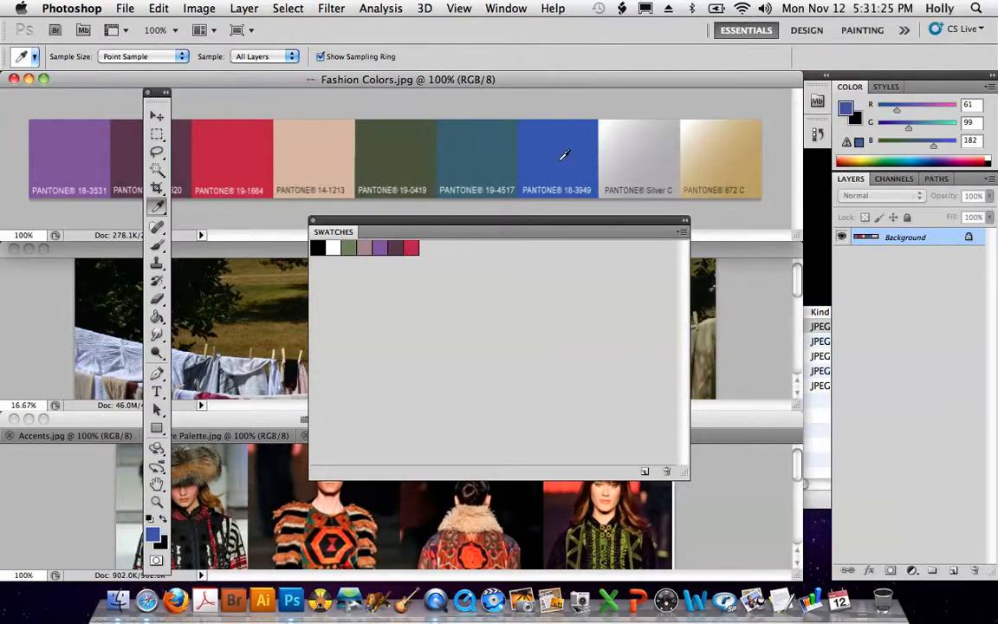
pyautogui.click(434, 252)
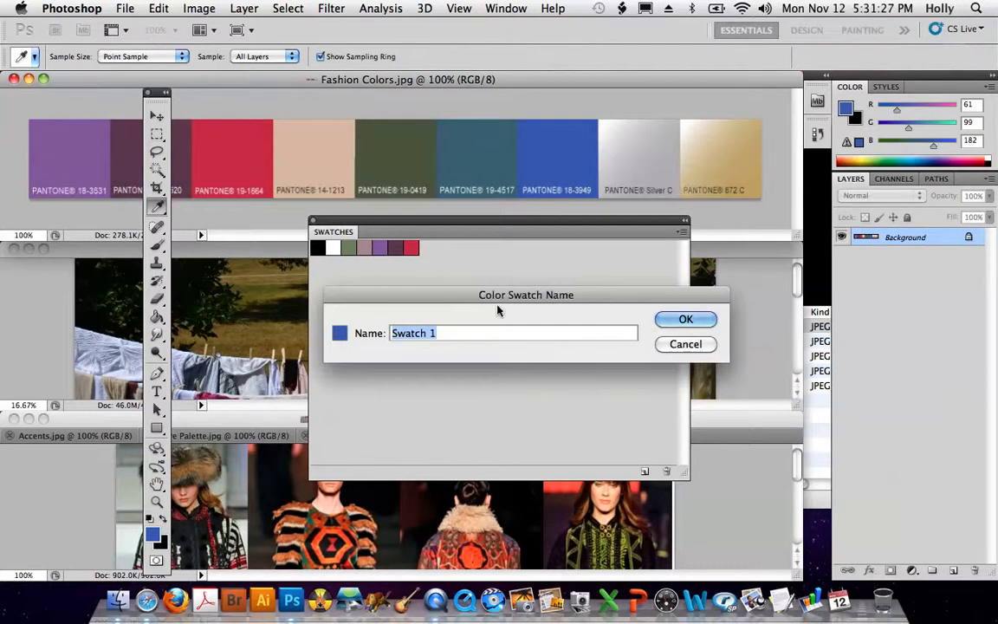
pyautogui.write('BLUE')
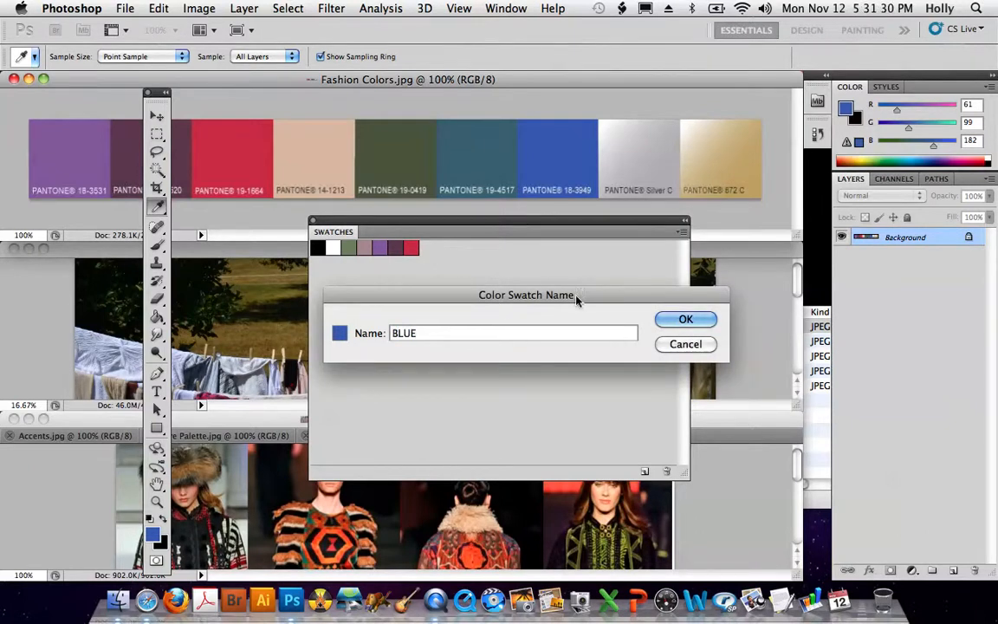
pyautogui.click(685, 319)
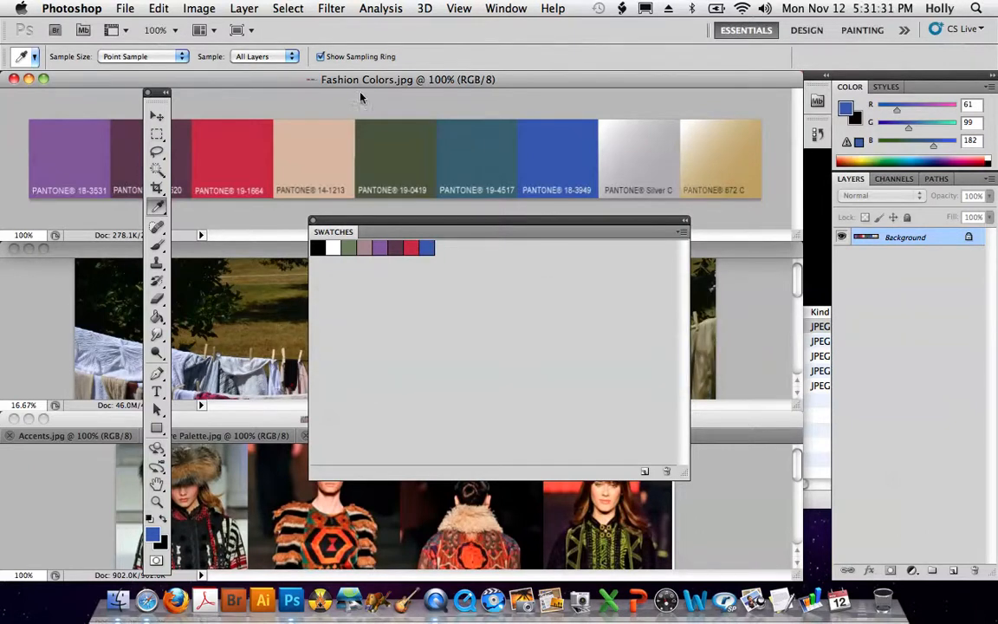
# Sample the PANTONE 19-4517 chip in Fashion Colors.jpg and add it to the swatches as TEAL.
pyautogui.click(444, 140)
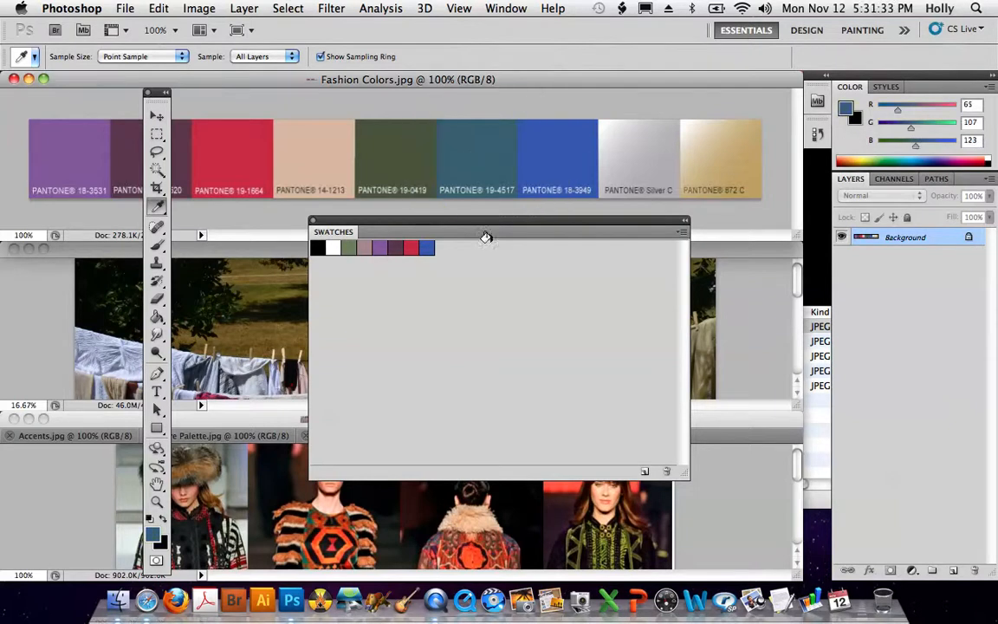
pyautogui.click(454, 250)
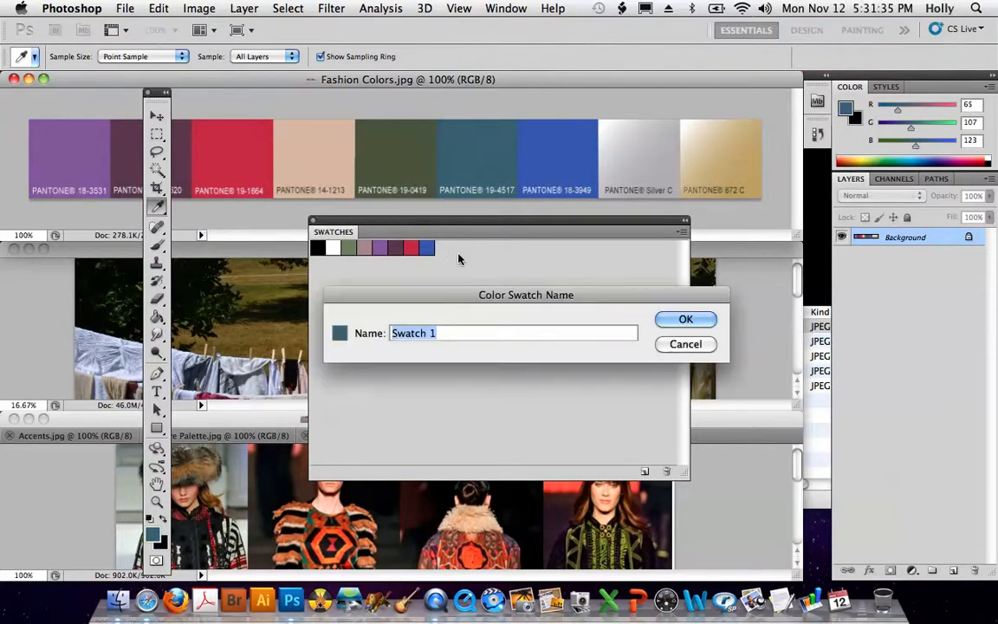
pyautogui.write('TEAL')
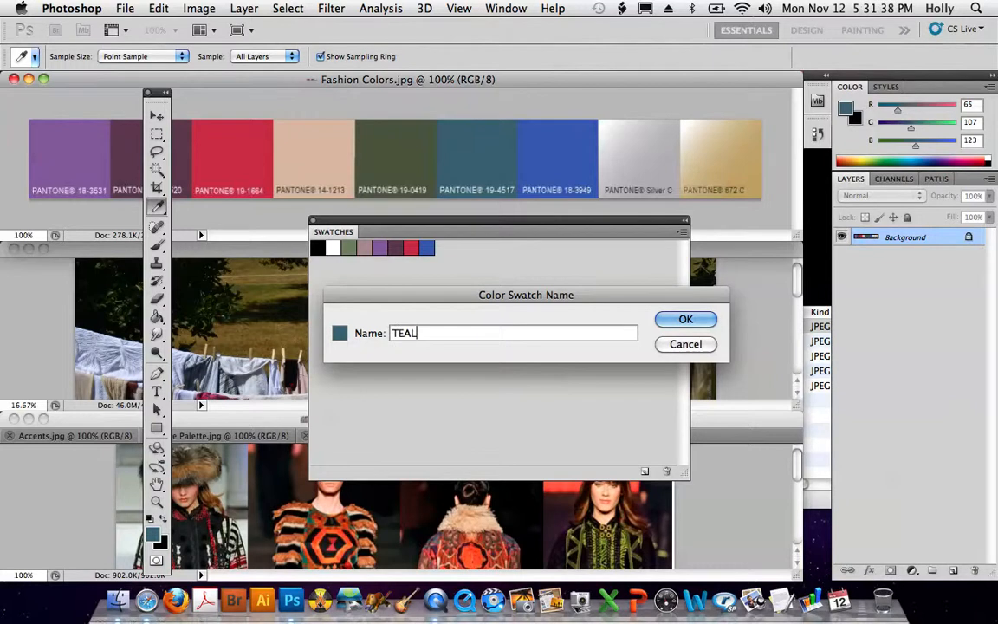
pyautogui.click(685, 320)
# Move the Swatches panel below the color chips in Fashion Colors.jpg and sample the PANTONE Silver C chip.
pyautogui.moveTo(495, 226); pyautogui.dragTo(441, 198)
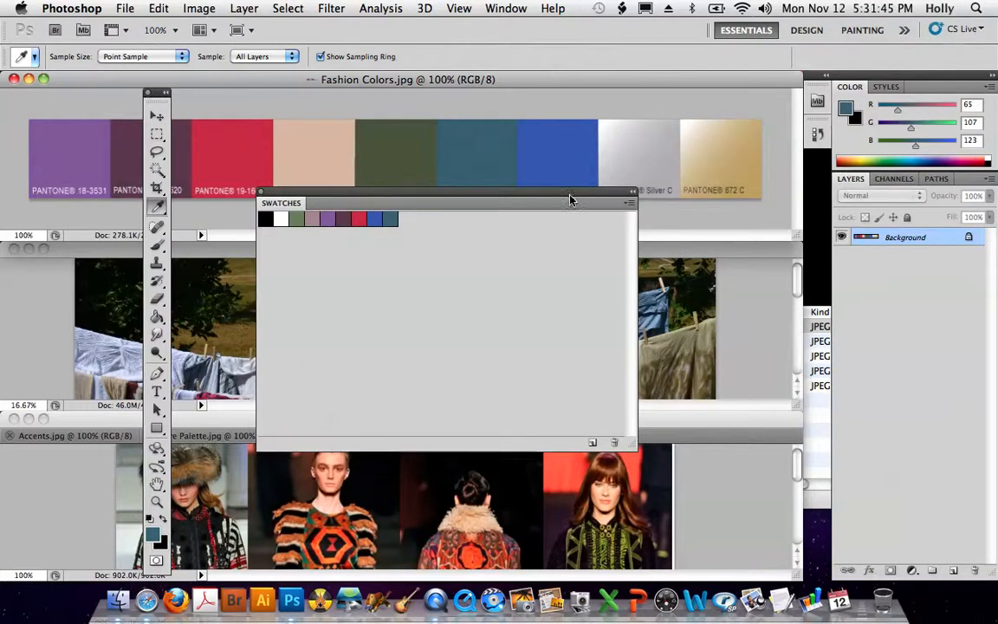
pyautogui.moveTo(570, 198); pyautogui.dragTo(529, 242)
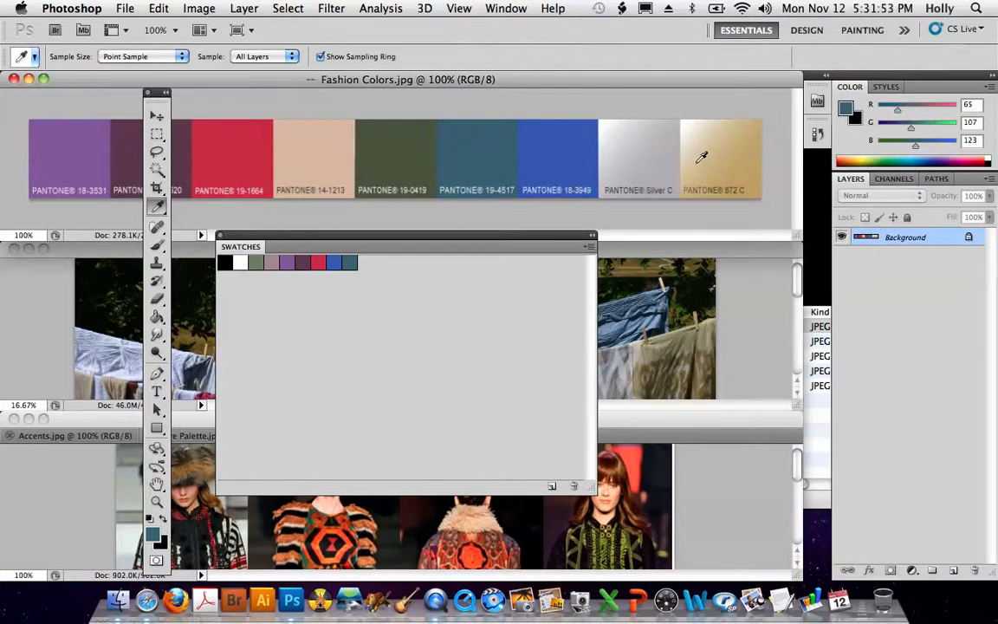
pyautogui.click(648, 159)
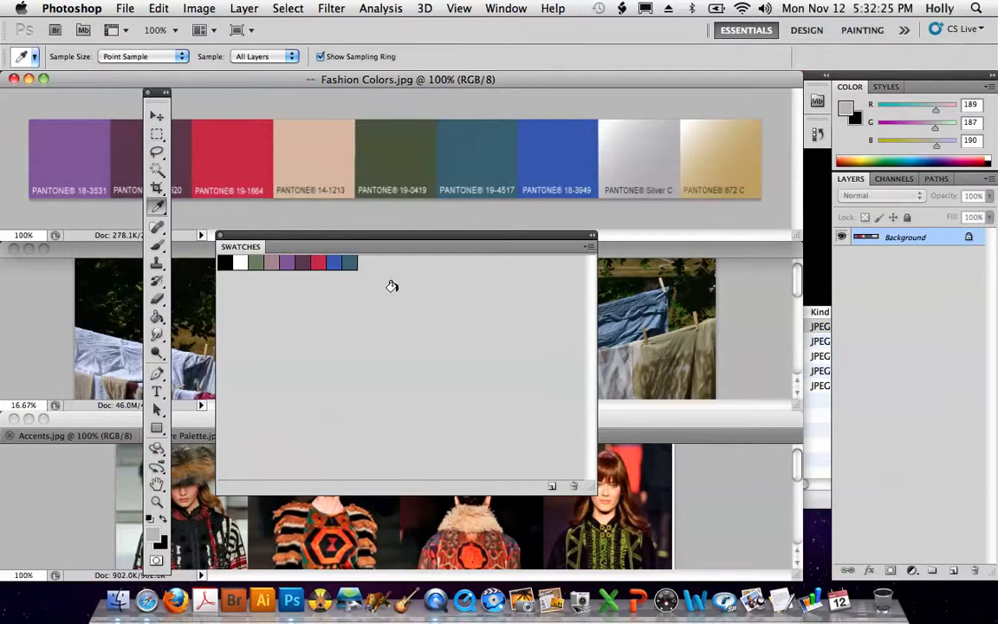
# Separate the Swatches panel from the Photoreference5.jpg window and sample the orange motif on the fur-collared jacket seen from behind.
pyautogui.moveTo(433, 246); pyautogui.dragTo(485, 67)
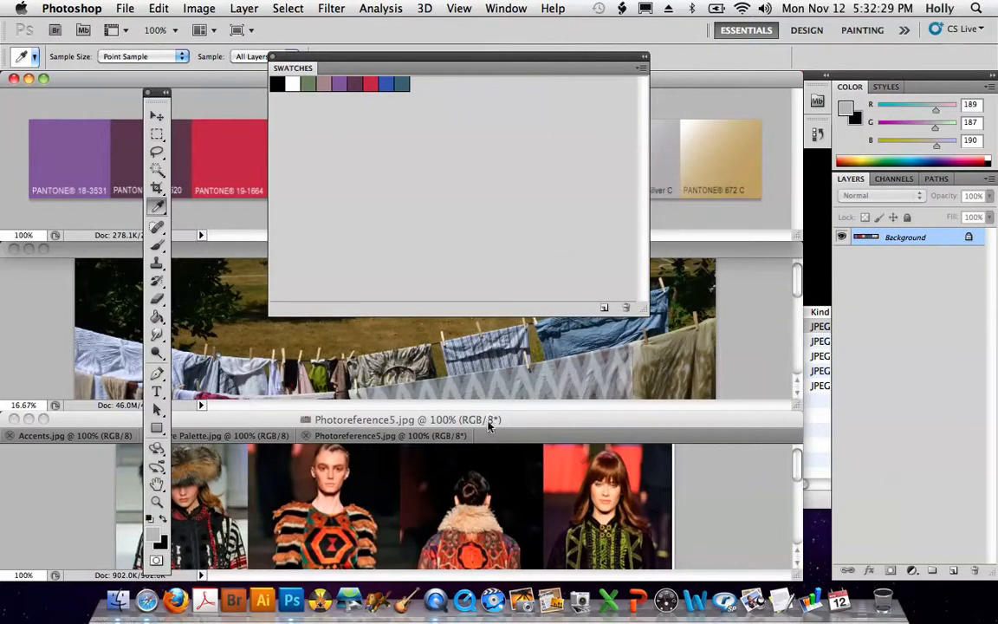
pyautogui.moveTo(494, 443); pyautogui.dragTo(575, 366)
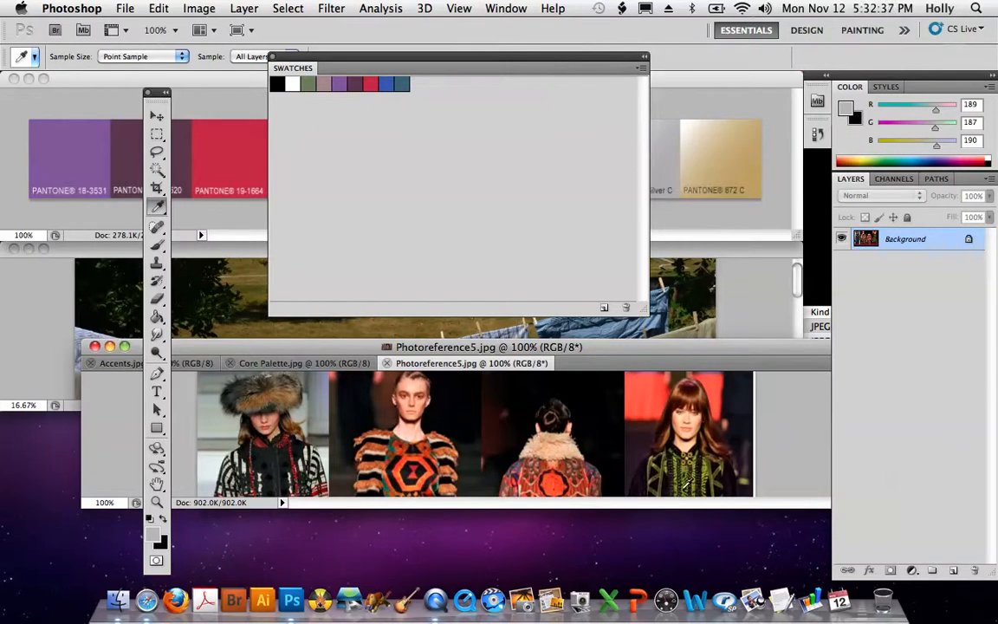
pyautogui.click(559, 483)
pyautogui.click(557, 481)
pyautogui.click(552, 481)
pyautogui.click(551, 481)
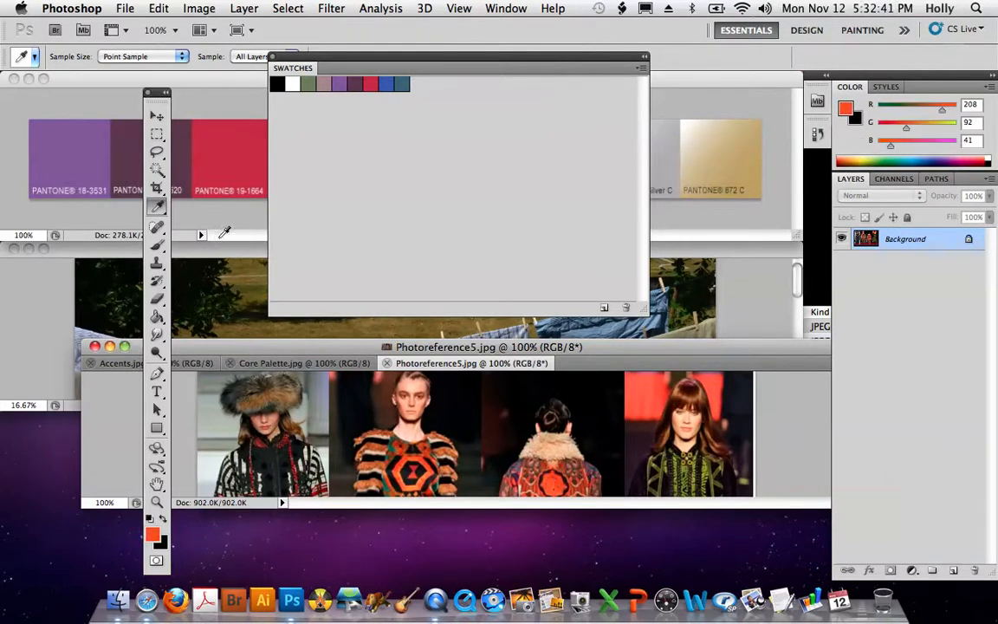
# Move the toolbox off the PANTONE 19-2520 chip and reactivate the Eyedropper tool.
pyautogui.moveTo(155, 102); pyautogui.dragTo(247, 108)
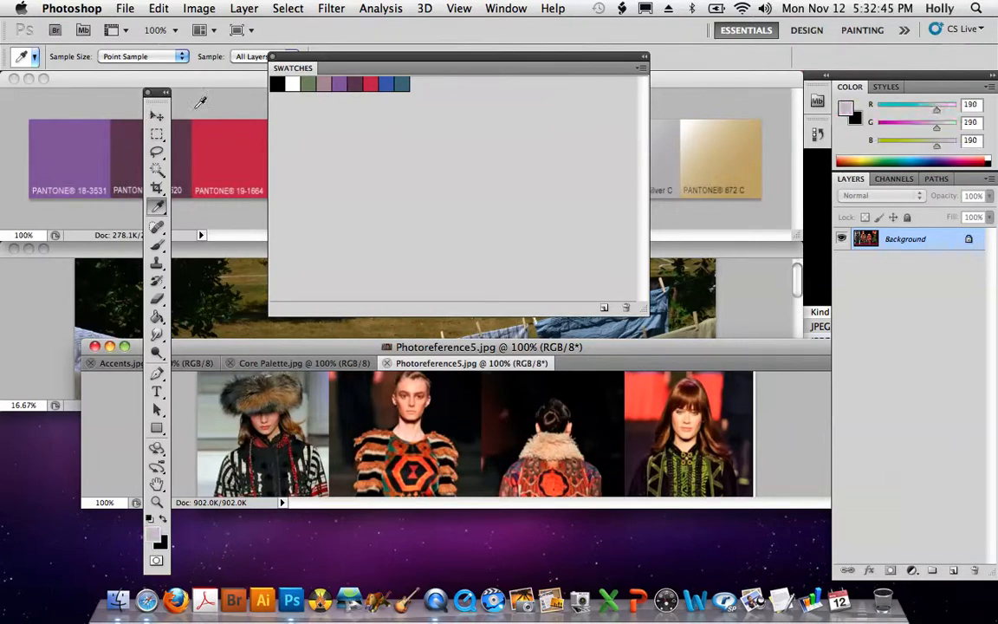
pyautogui.click(157, 116)
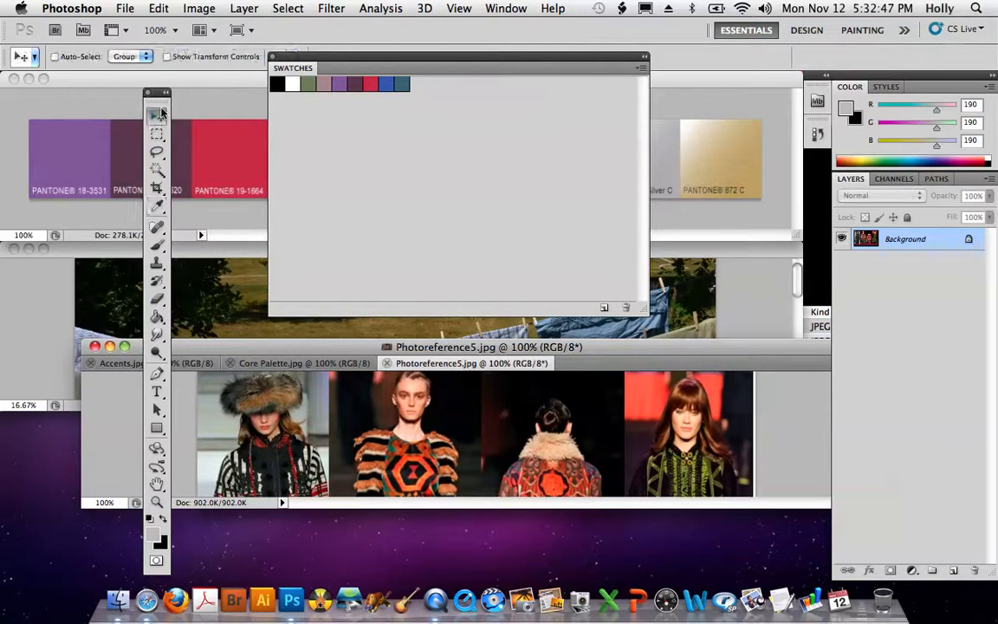
pyautogui.moveTo(156, 93); pyautogui.dragTo(465, 97)
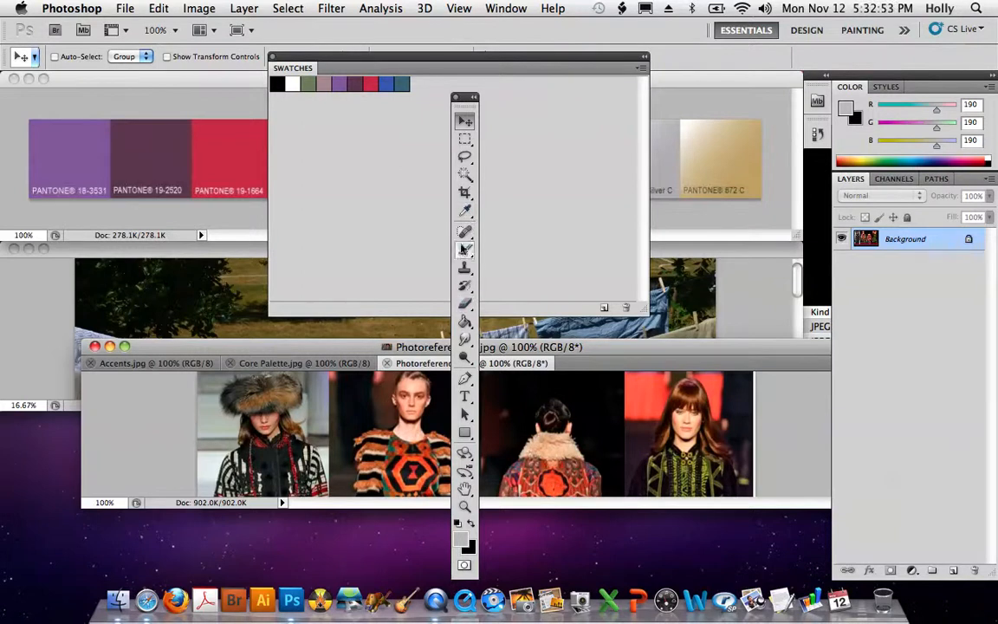
pyautogui.click(465, 210)
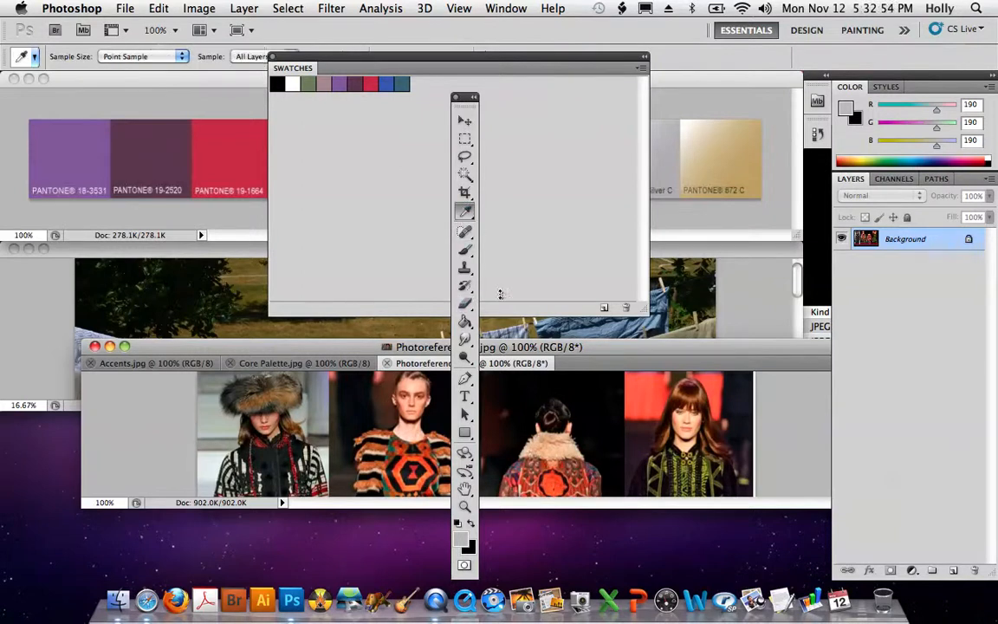
# Sample orange tones from the patterned garments in Photoreference5.jpg, ending with the bright orange of the striped sweater as foreground color.
pyautogui.click(554, 474)
pyautogui.click(560, 476)
pyautogui.click(560, 469)
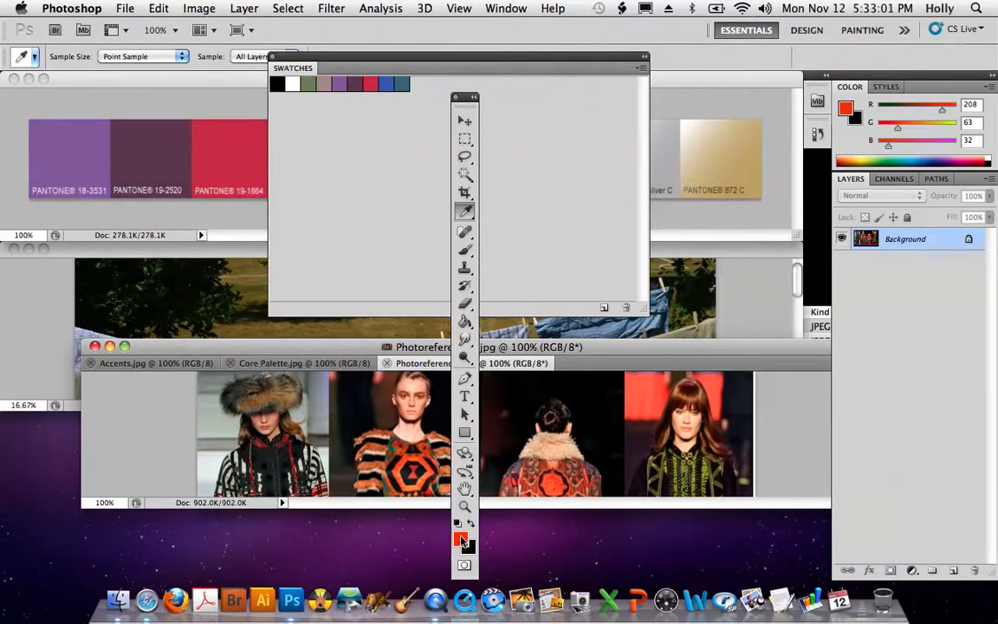
pyautogui.click(557, 478)
pyautogui.click(558, 482)
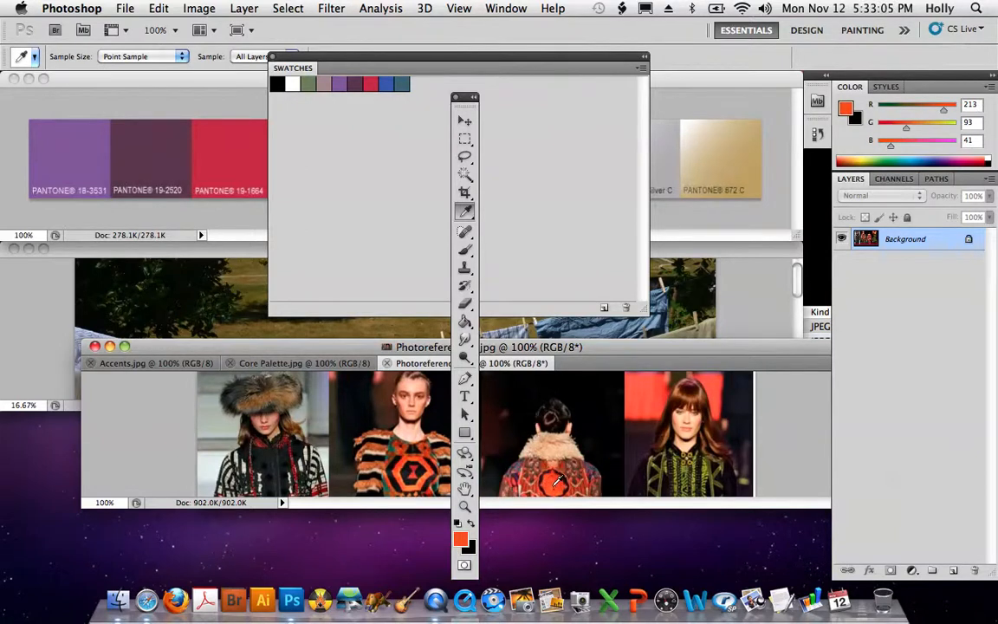
pyautogui.click(425, 458)
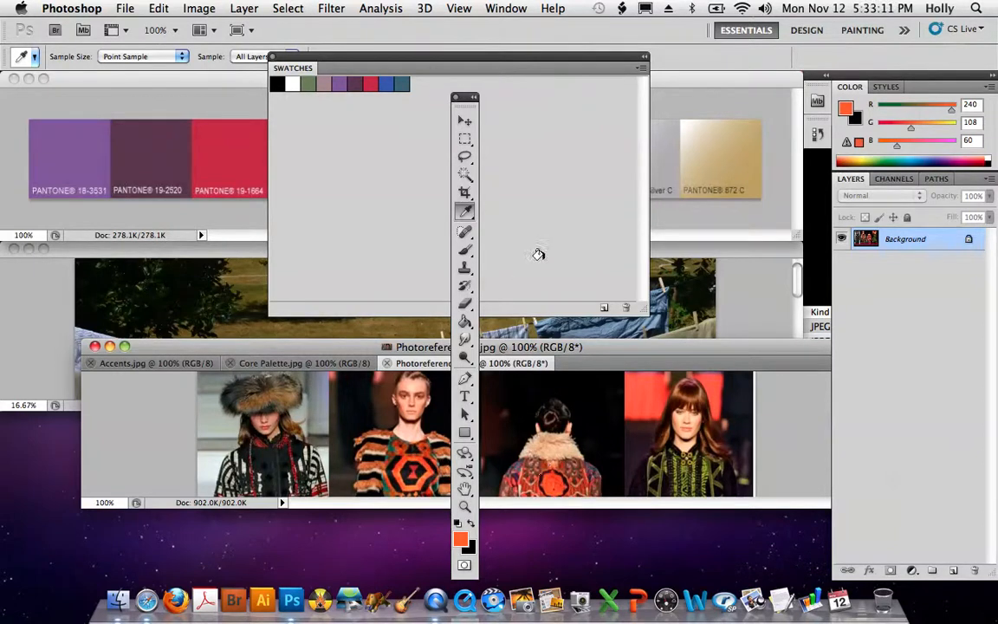
# Move the toolbox aside and add the sampled orange foreground color to the swatches as ORANGE.
pyautogui.moveTo(469, 113); pyautogui.dragTo(275, 129)
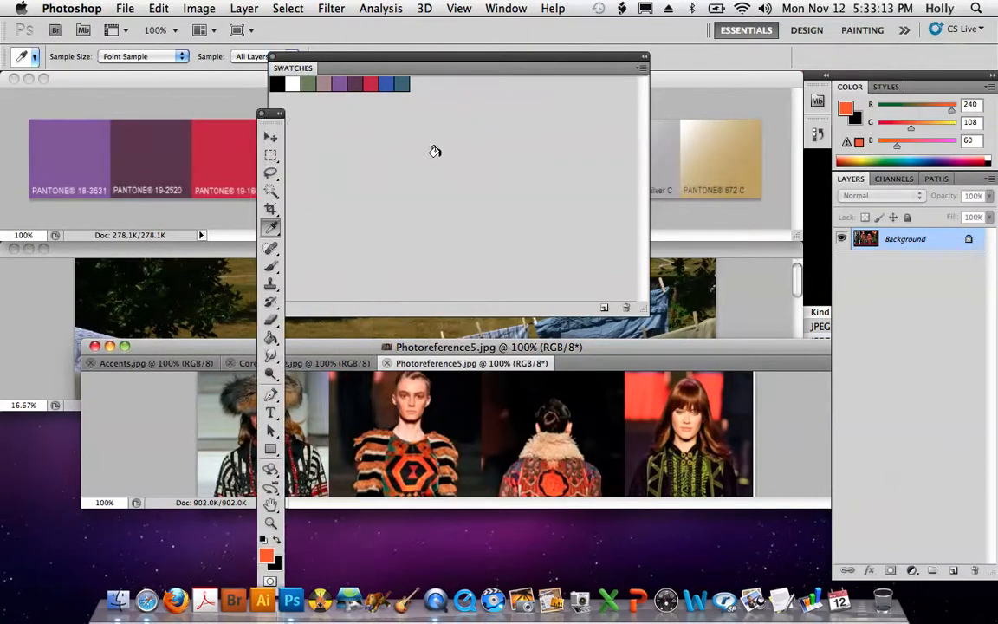
pyautogui.click(454, 127)
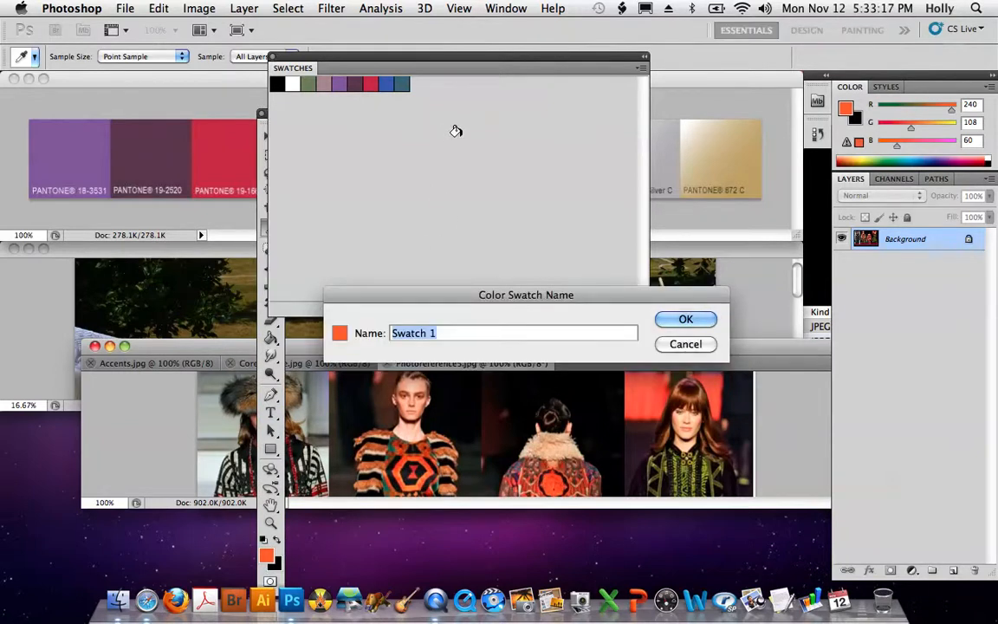
pyautogui.write('ORANGE')
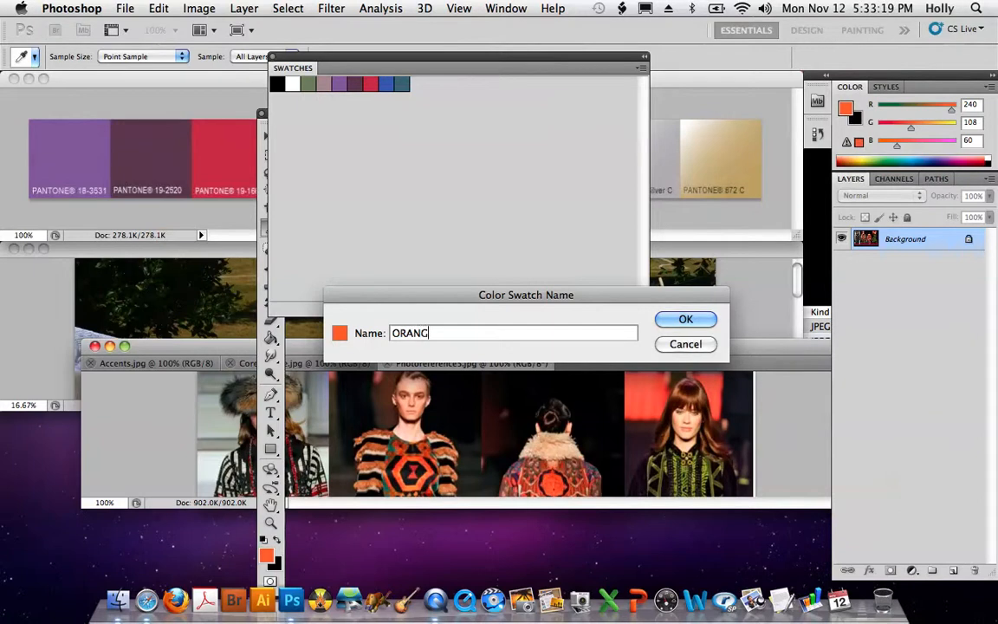
pyautogui.click(683, 319)
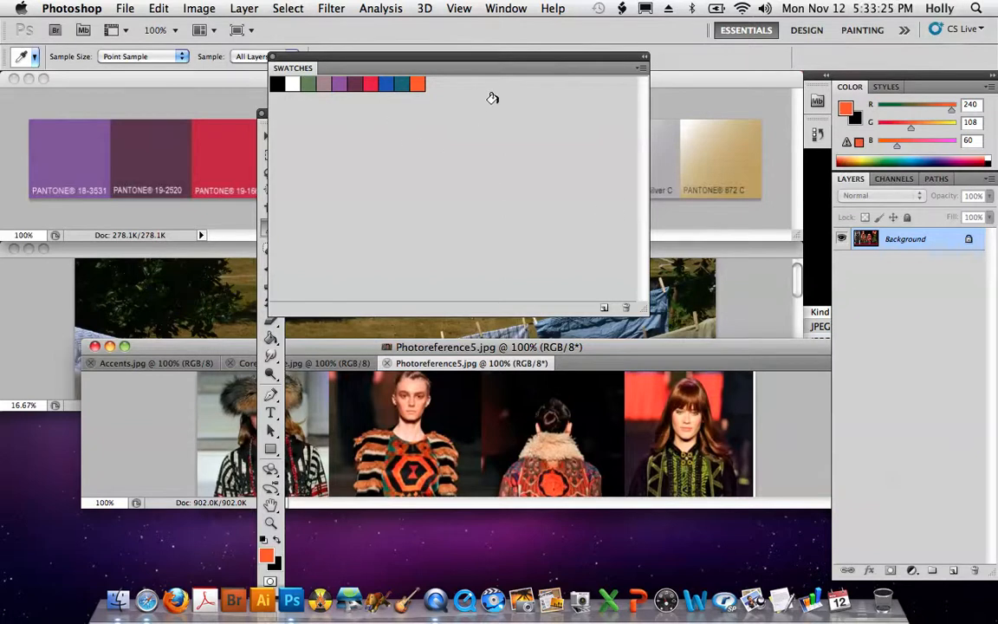
# Shift the Swatches panel off the silver and gold chips and arrange the open documents side by side in four columns.
pyautogui.moveTo(511, 68); pyautogui.dragTo(426, 115)
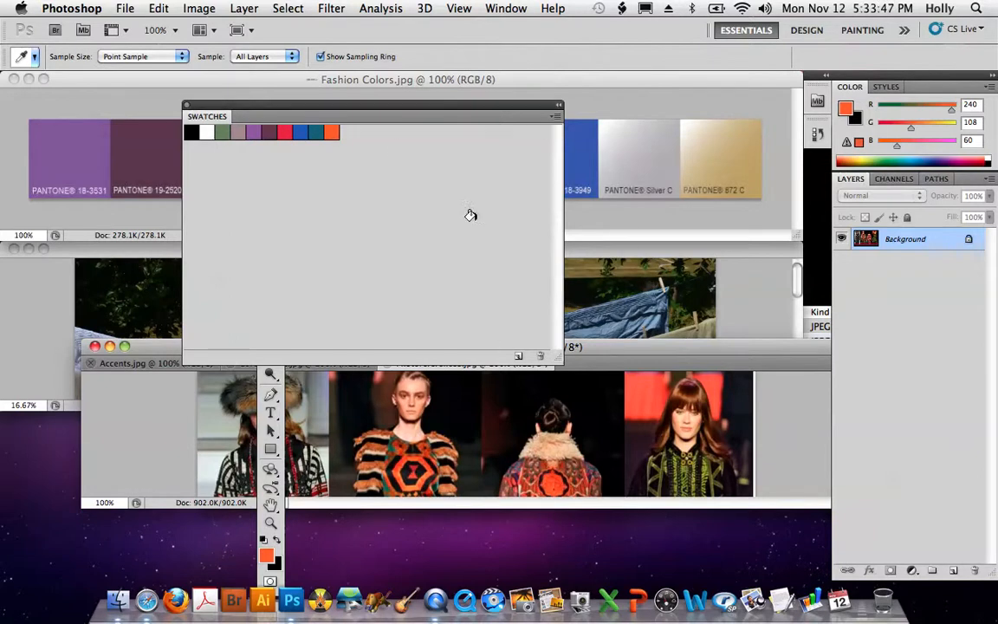
pyautogui.click(200, 31)
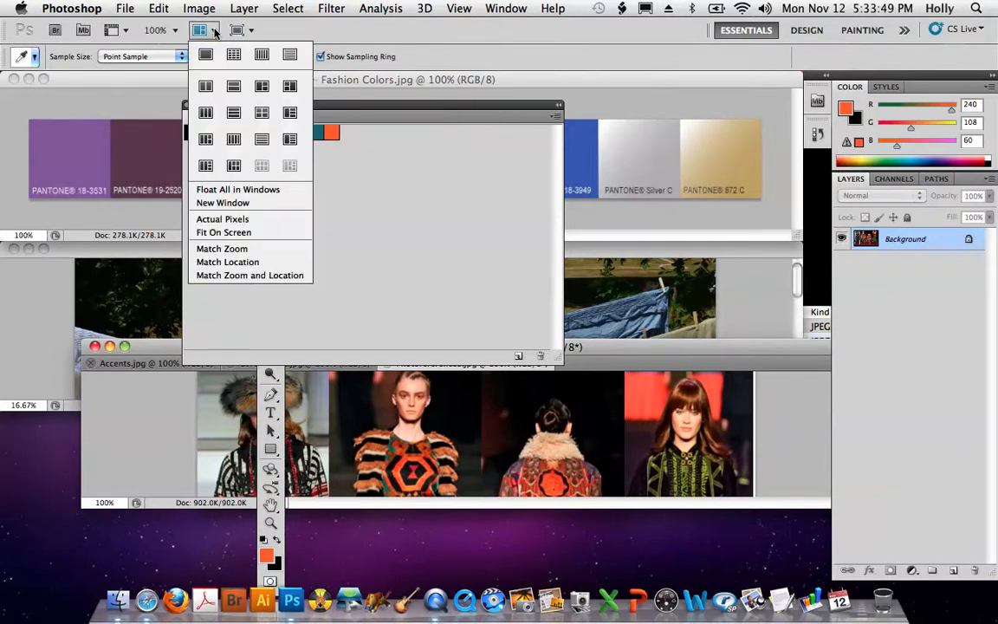
pyautogui.click(234, 166)
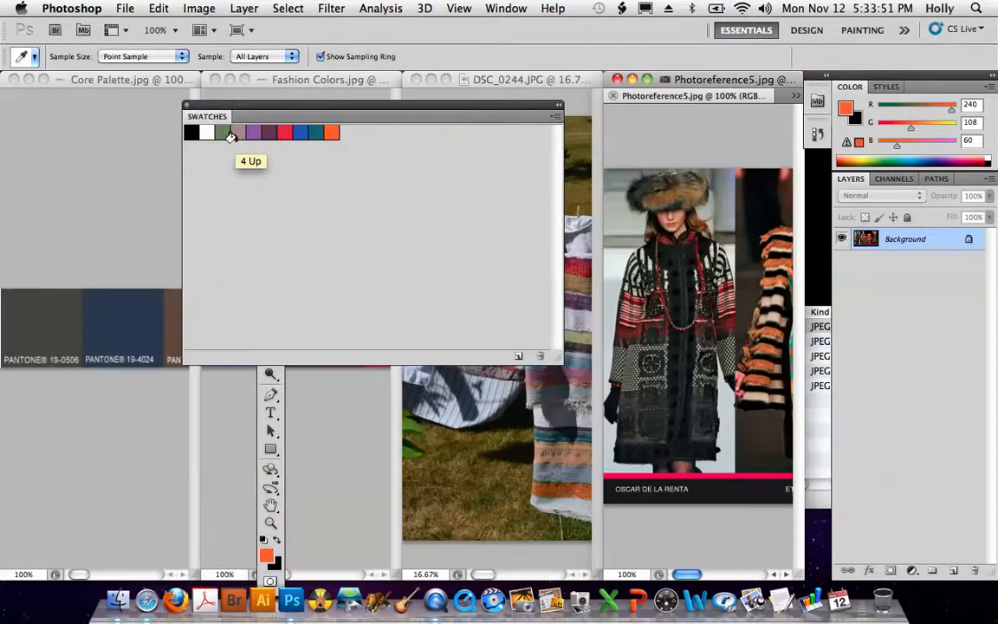
# Sample the PANTONE 19-0506 chip in Core Palette.jpg and add it to the swatches as GREY.
pyautogui.moveTo(380, 101); pyautogui.dragTo(433, 128)
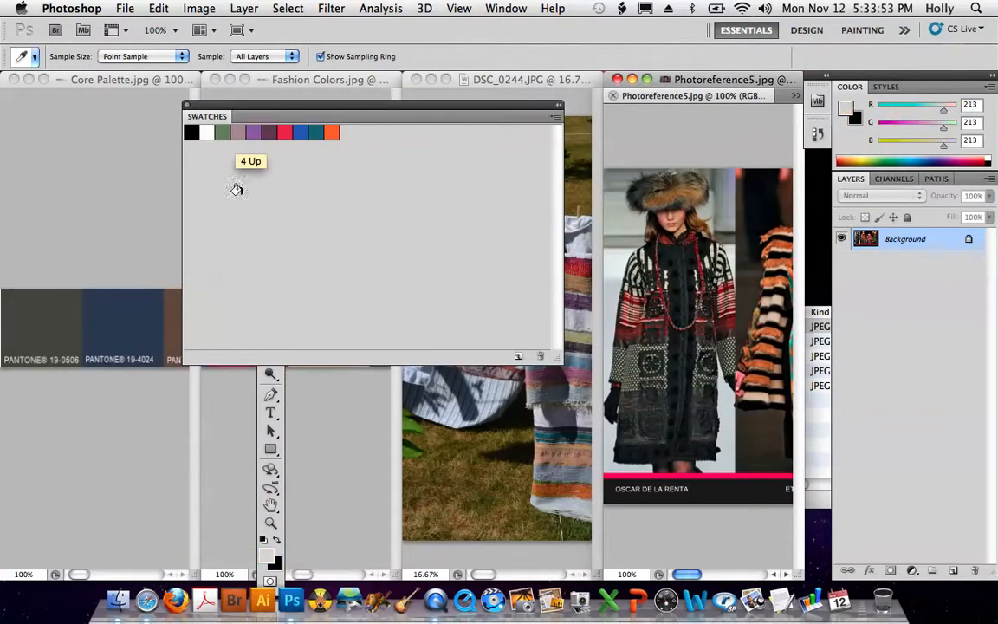
pyautogui.click(125, 320)
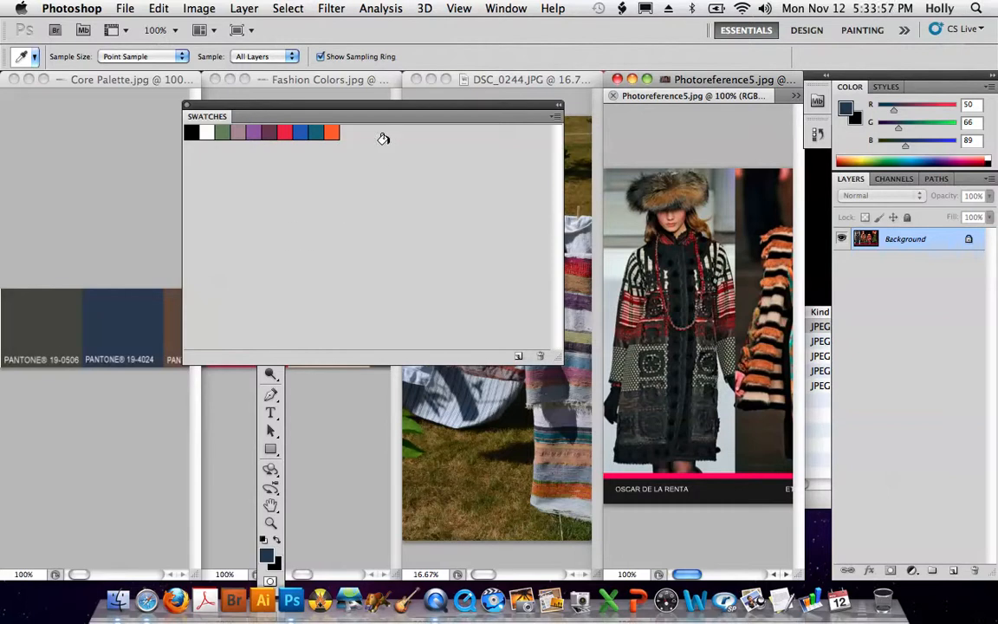
pyautogui.click(53, 323)
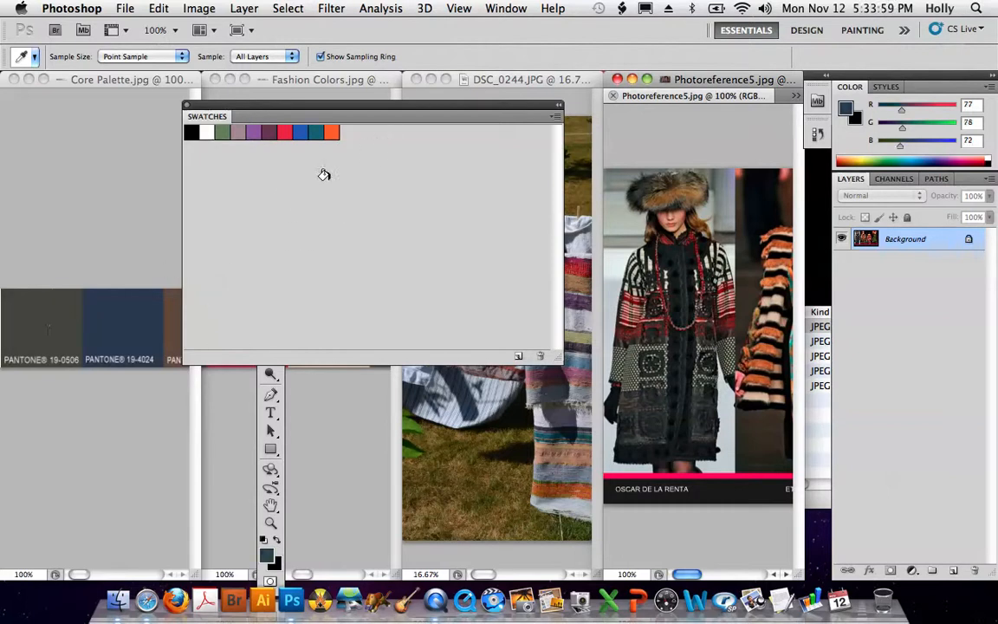
pyautogui.click(364, 139)
pyautogui.write('GREY')
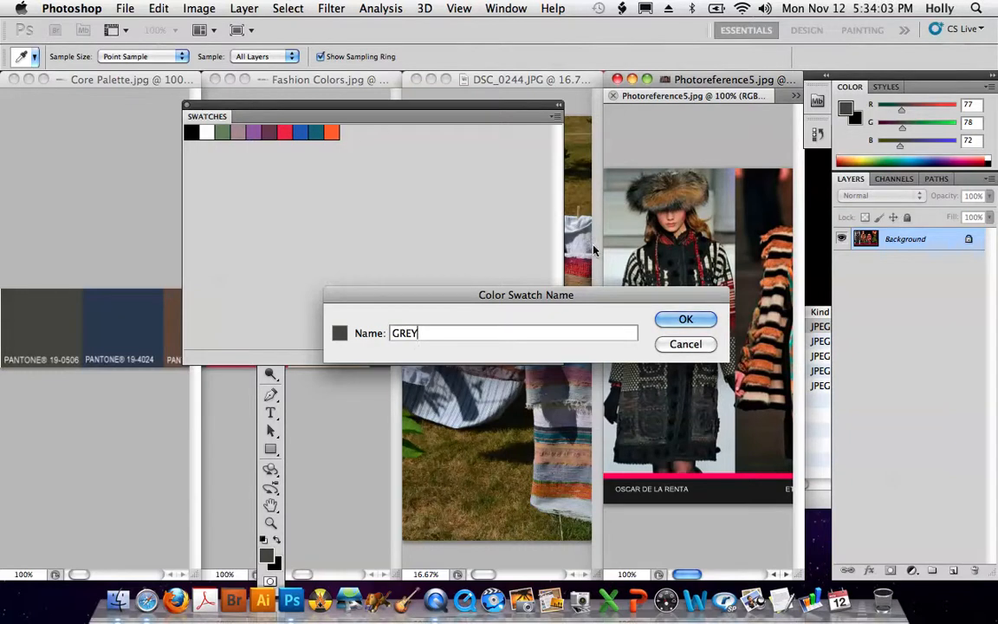
pyautogui.click(675, 319)
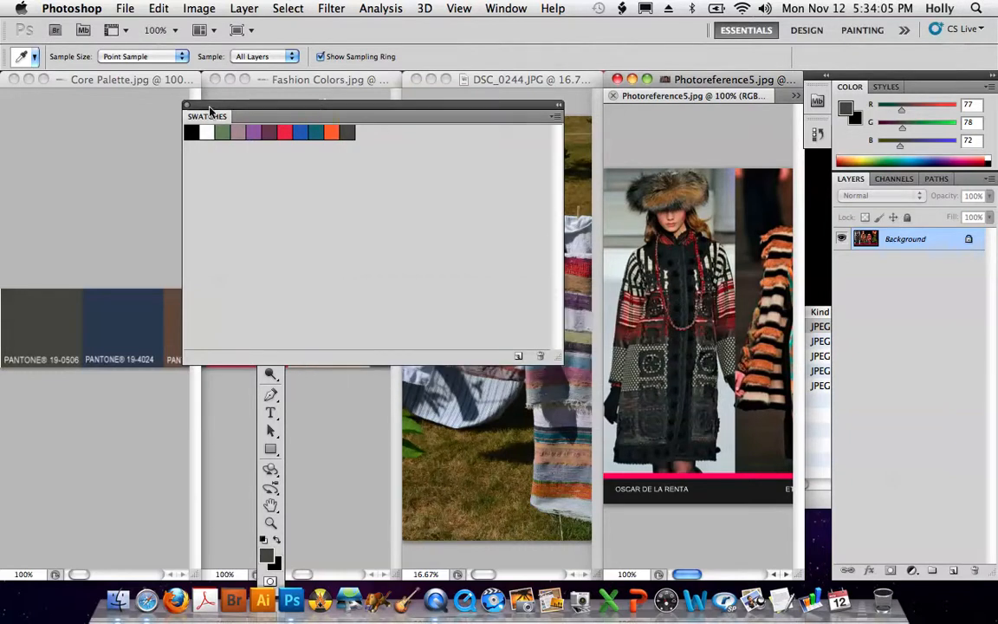
# Move the toolbox and the Swatches panel off the Core Palette.jpg and Fashion Colors.jpg chips, leaving the Move tool active.
pyautogui.click(235, 98)
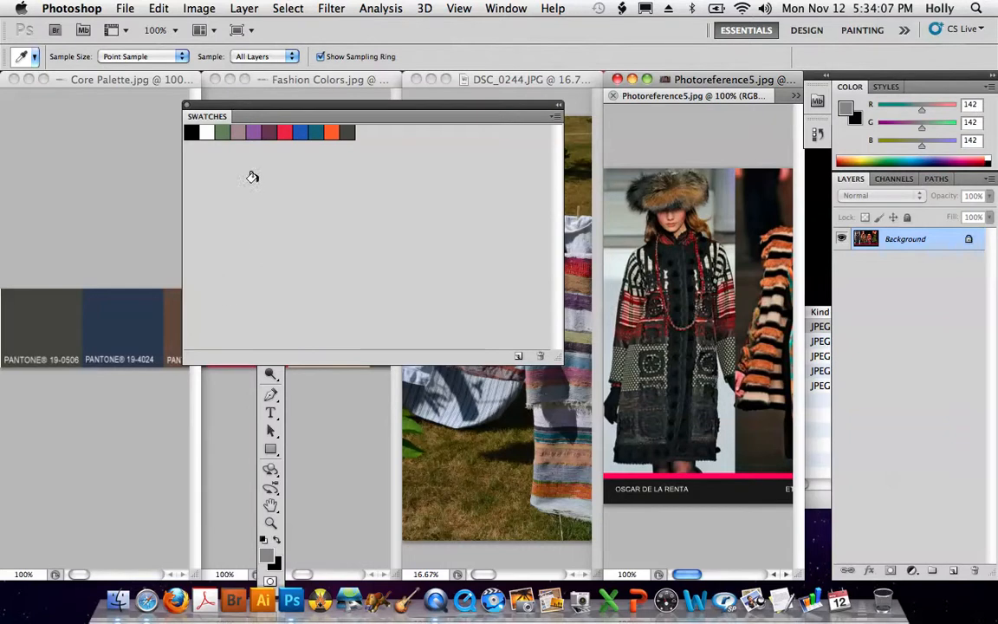
pyautogui.click(488, 108)
pyautogui.click(271, 395)
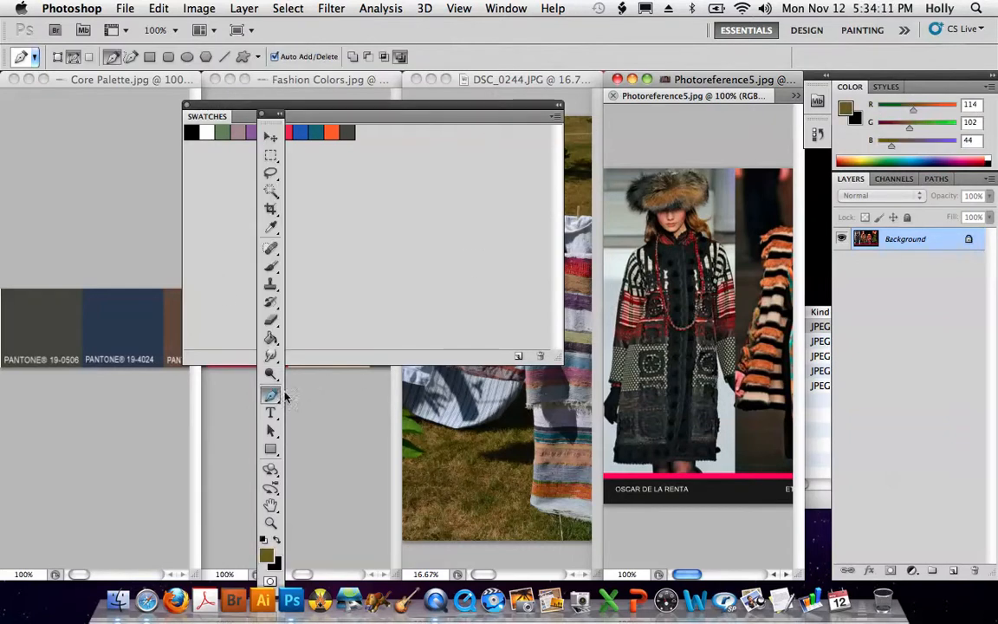
pyautogui.moveTo(271, 120); pyautogui.dragTo(645, 104)
pyautogui.click(645, 121)
pyautogui.moveTo(241, 114); pyautogui.dragTo(479, 346)
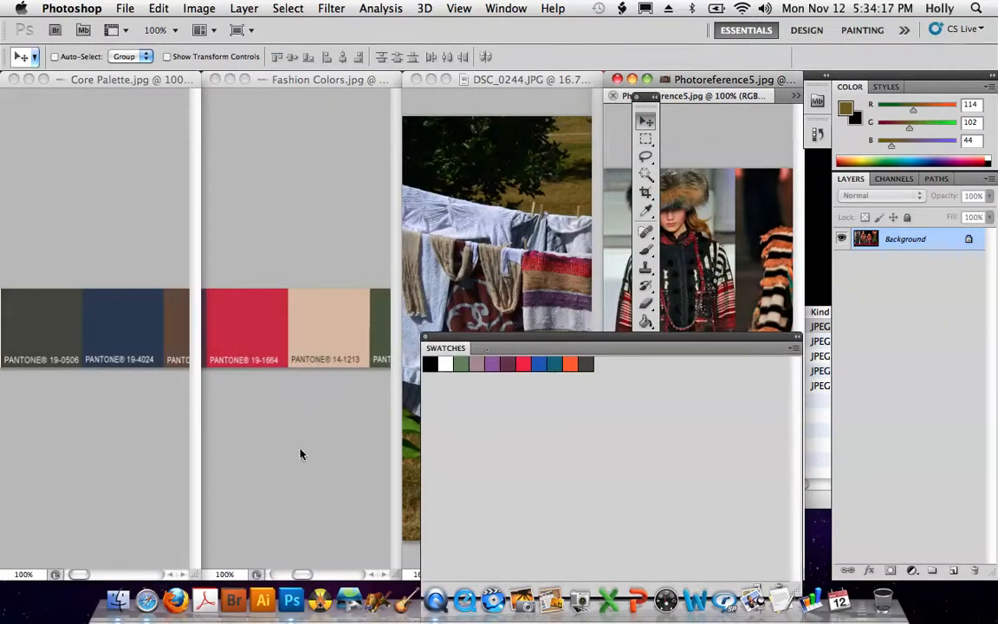
# Make Fashion Colors.jpg the active document and add the current olive foreground color to the swatches as BEIGE.
pyautogui.click(324, 329)
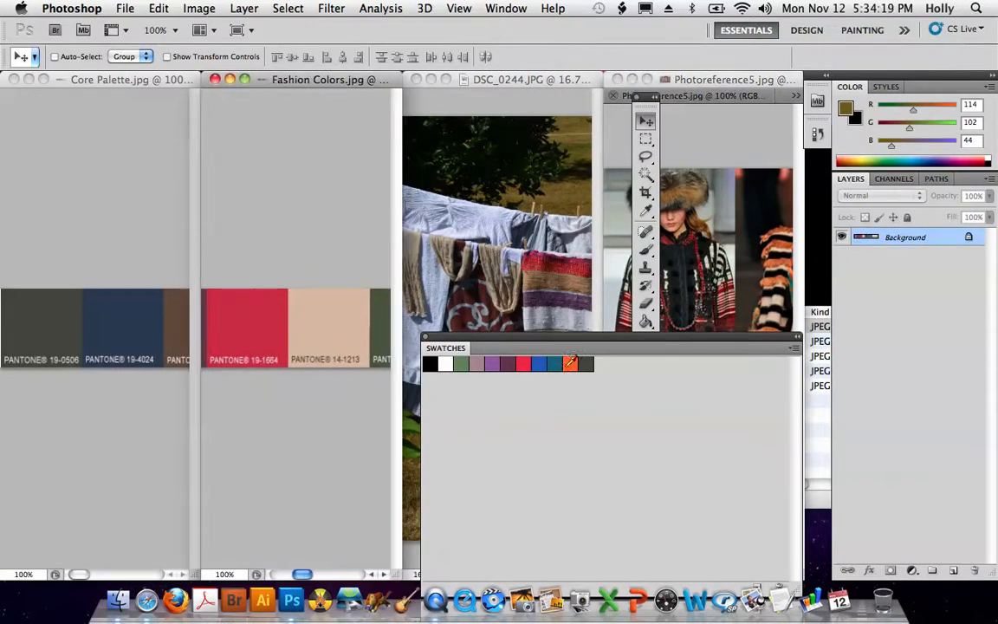
pyautogui.click(624, 370)
pyautogui.write('BEIGE')
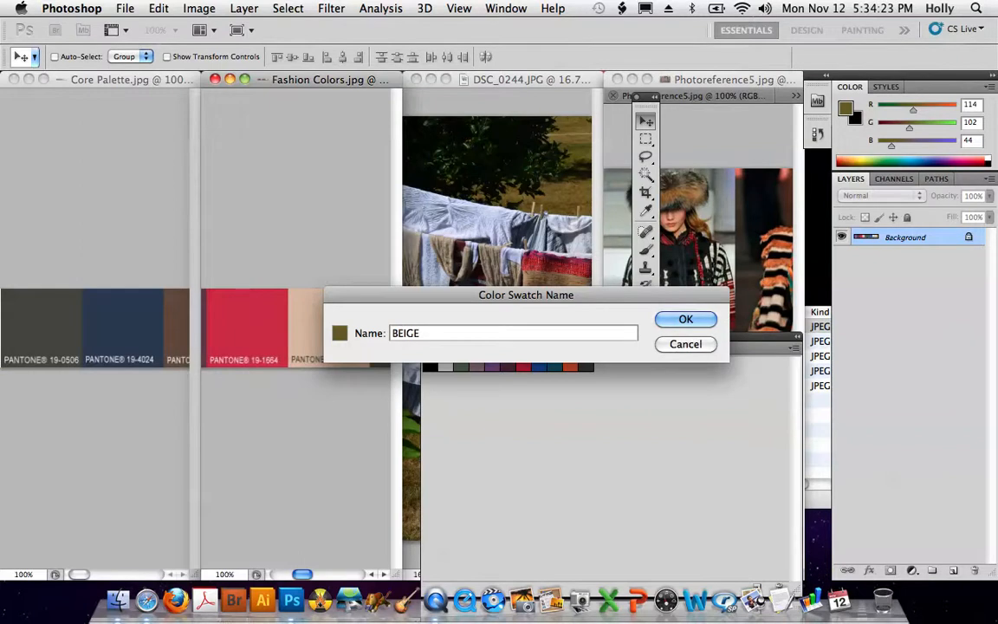
pyautogui.click(685, 318)
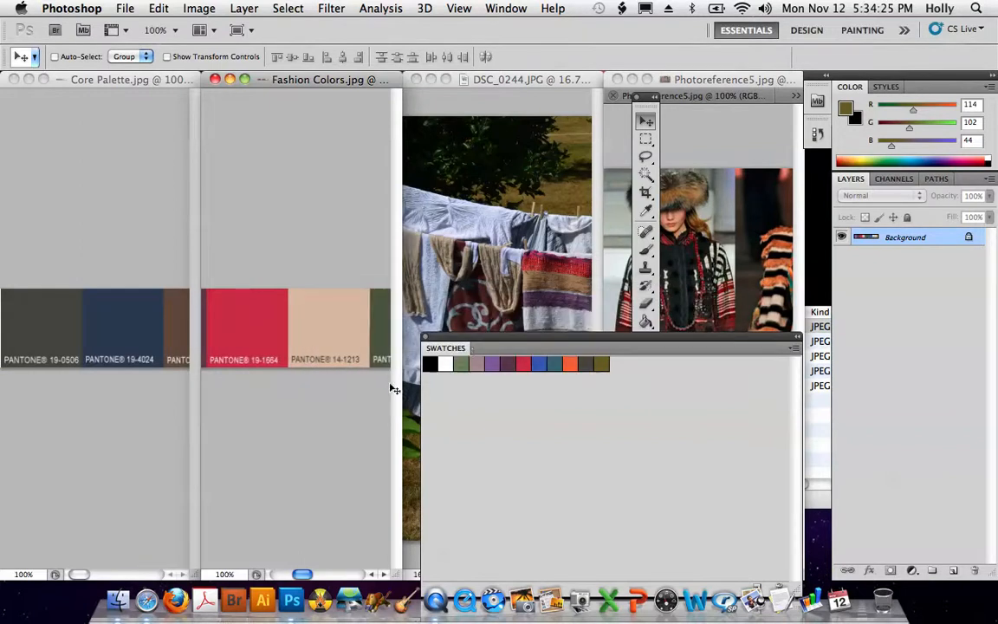
# Bring Core Palette.jpg forward and widen its window until the chips past PANTONE 16-0906 are in view.
pyautogui.hscroll(5, 268, 522)
pyautogui.hscroll(10, 307, 523)
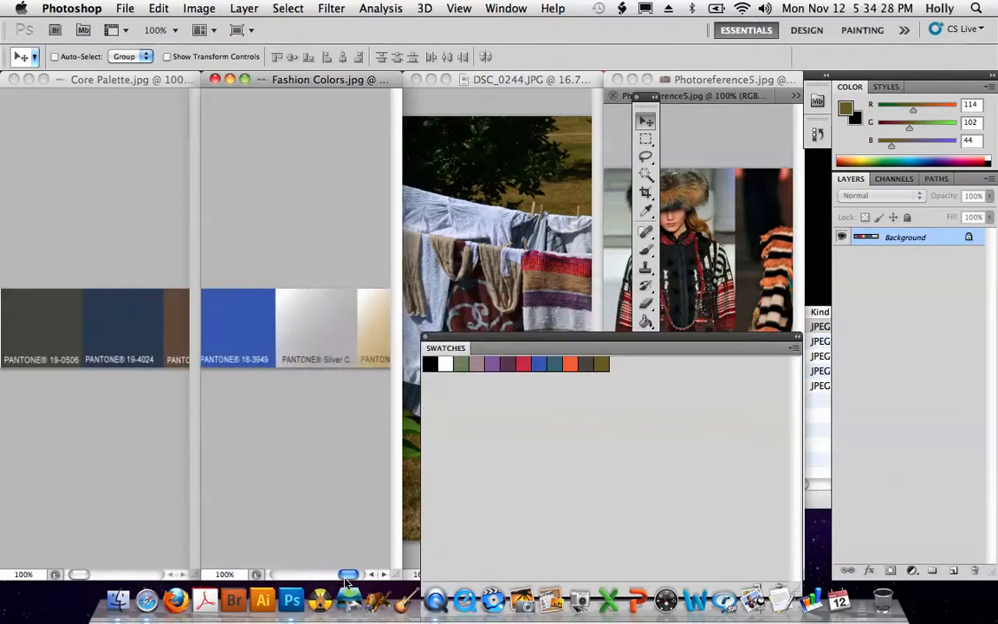
pyautogui.click(154, 523)
pyautogui.moveTo(194, 574); pyautogui.dragTo(630, 562)
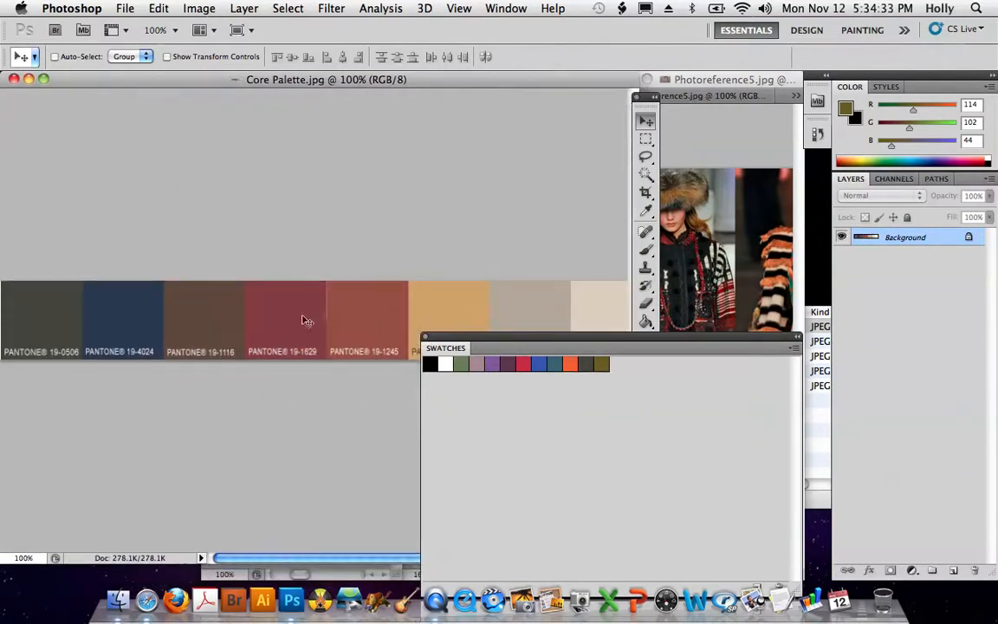
pyautogui.click(644, 371)
pyautogui.write('B')
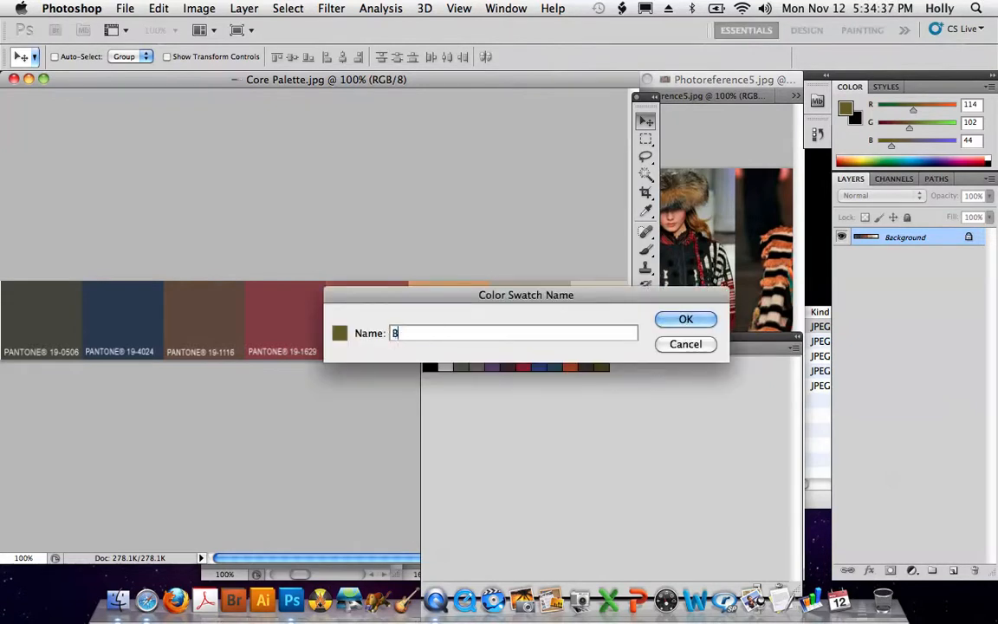
pyautogui.write('ROWN')
pyautogui.click(686, 319)
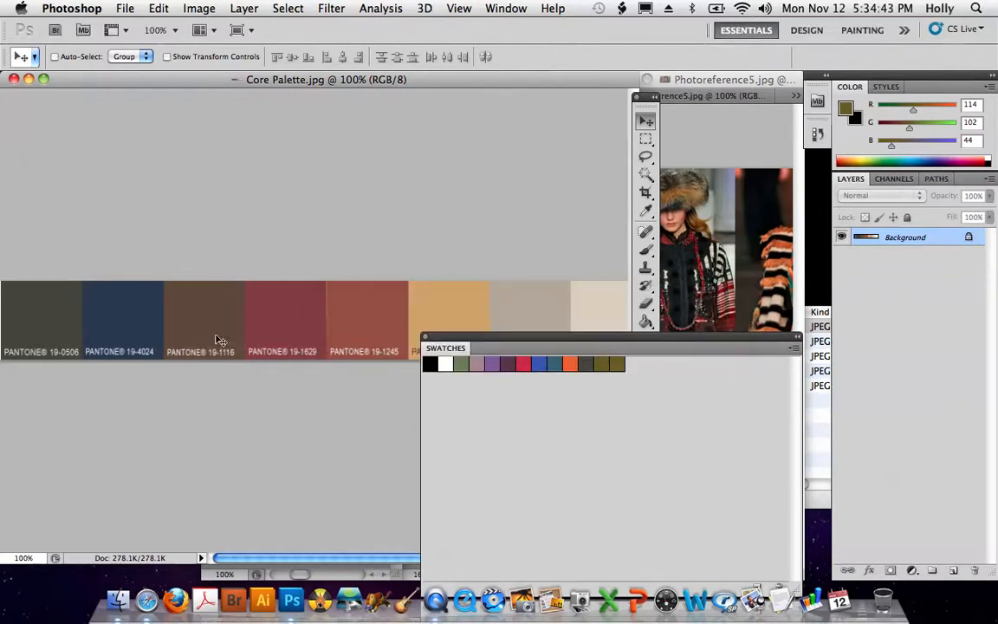
pyautogui.keyDown('alt'); pyautogui.click(617, 364); pyautogui.keyUp('alt')
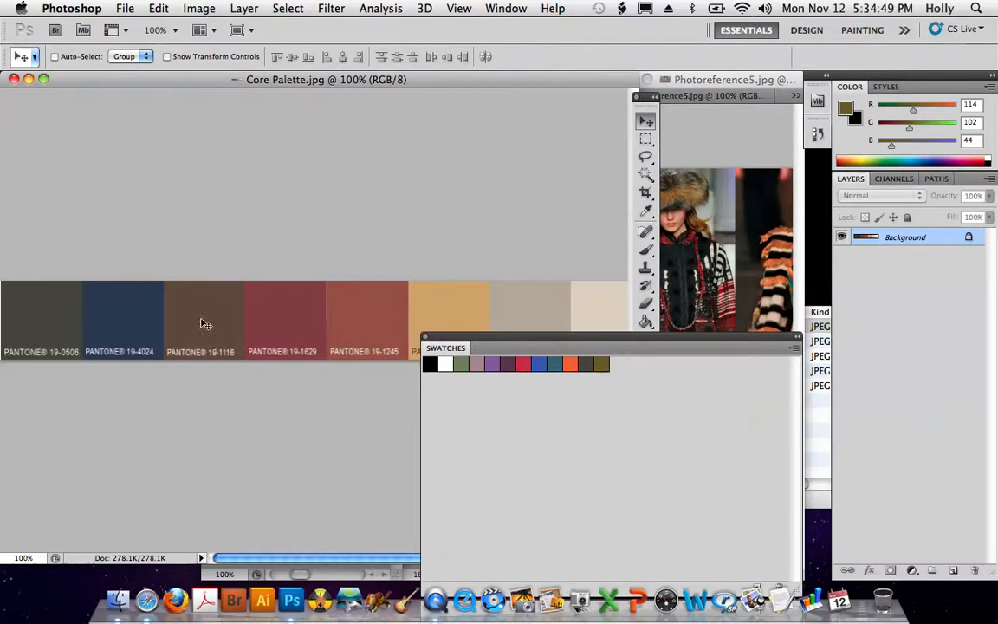
# Sample the PANTONE 19-1116 chip in Core Palette.jpg with the Eyedropper and add it to the swatches as BROWN.
pyautogui.click(646, 210)
pyautogui.click(219, 319)
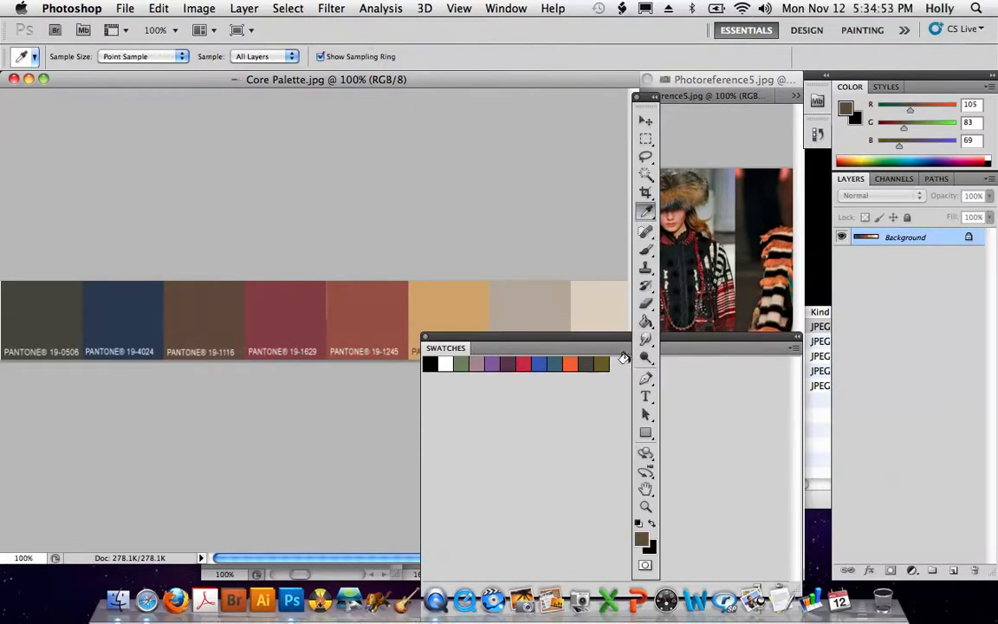
pyautogui.click(558, 381)
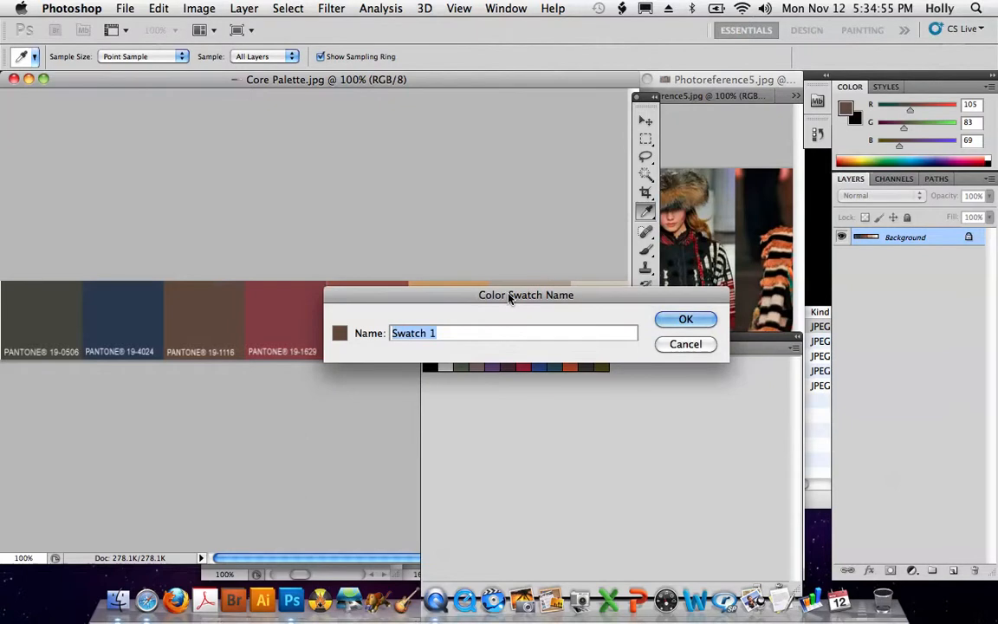
pyautogui.write('BROWN')
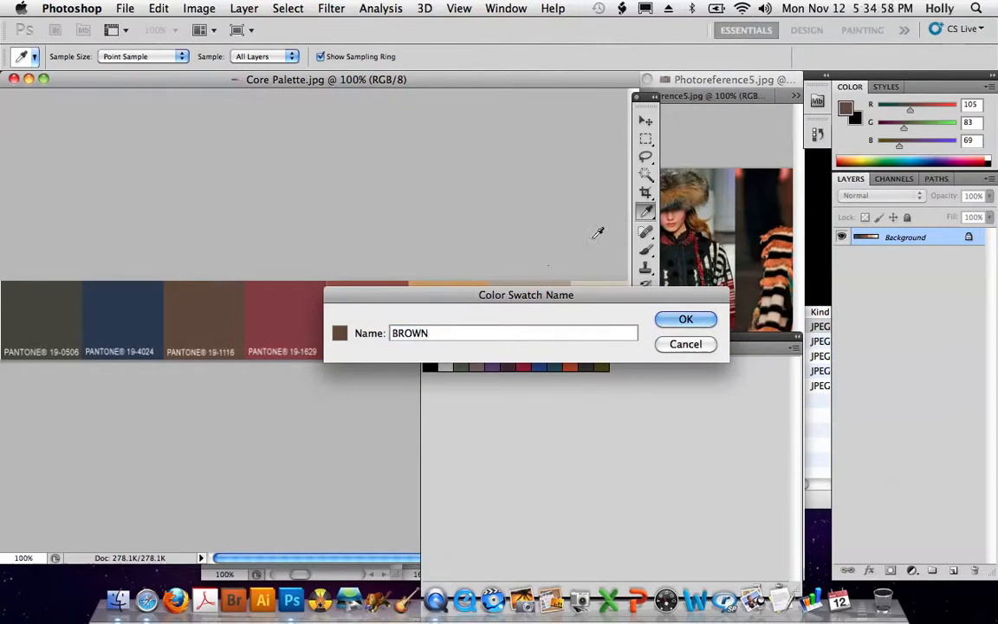
pyautogui.click(683, 321)
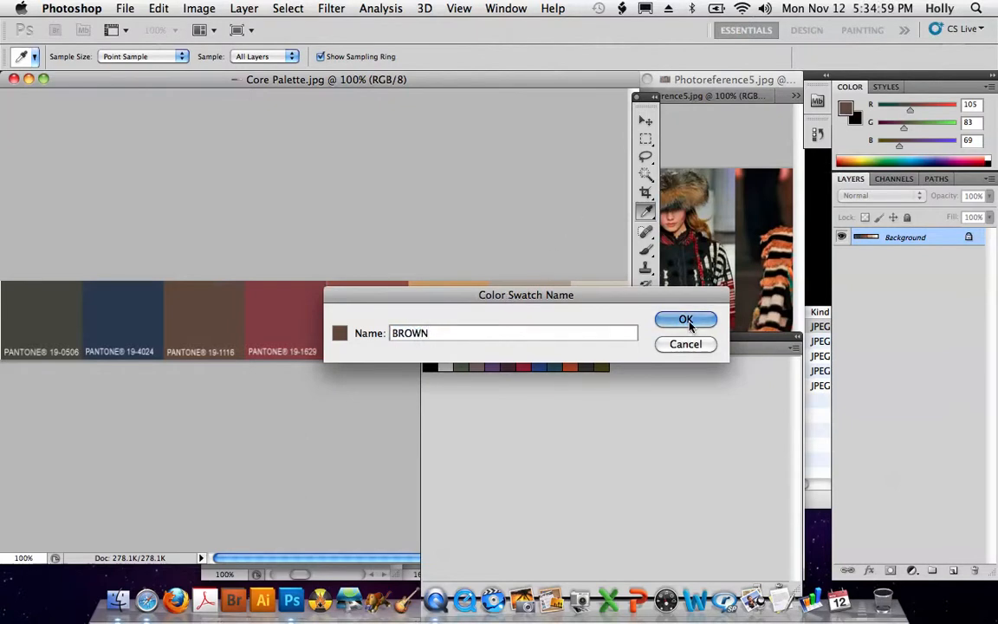
# Move the Swatches panel off the chips, then sample PANTONE 16-0906 and add it to the swatches as STONE.
pyautogui.moveTo(577, 344); pyautogui.dragTo(458, 396)
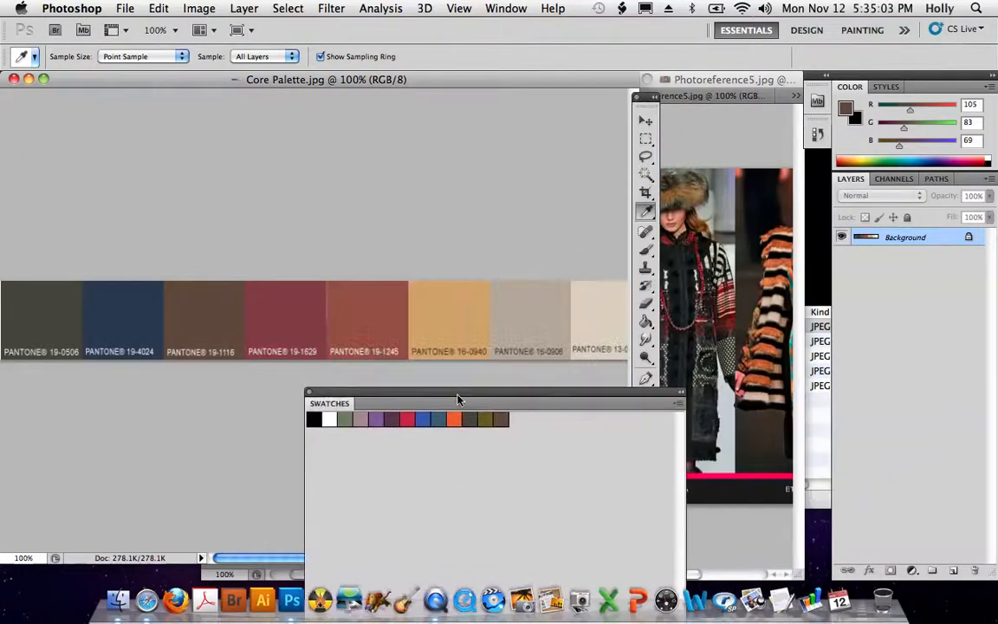
pyautogui.click(535, 318)
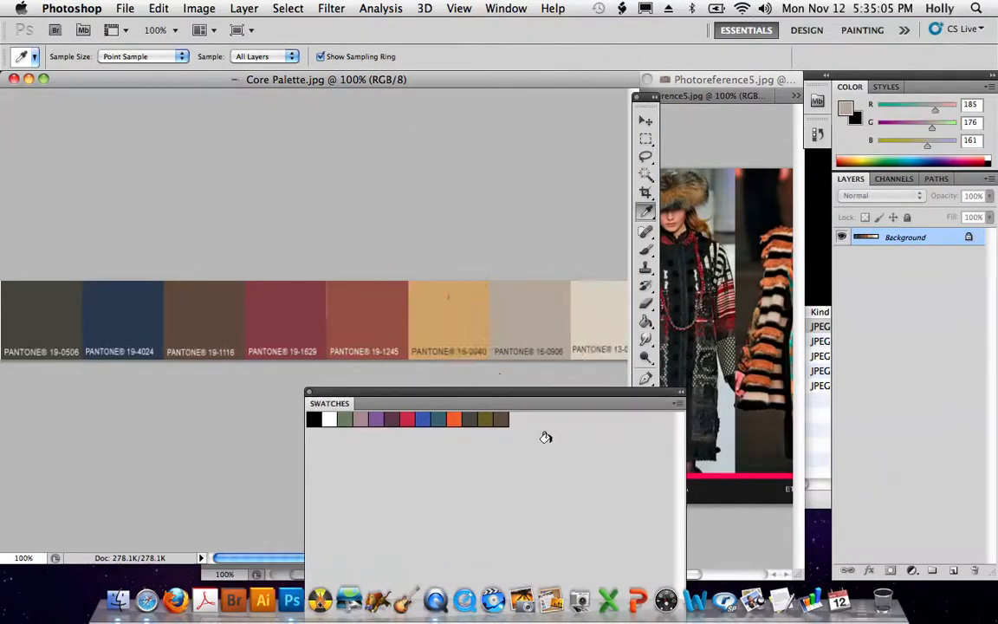
pyautogui.click(544, 428)
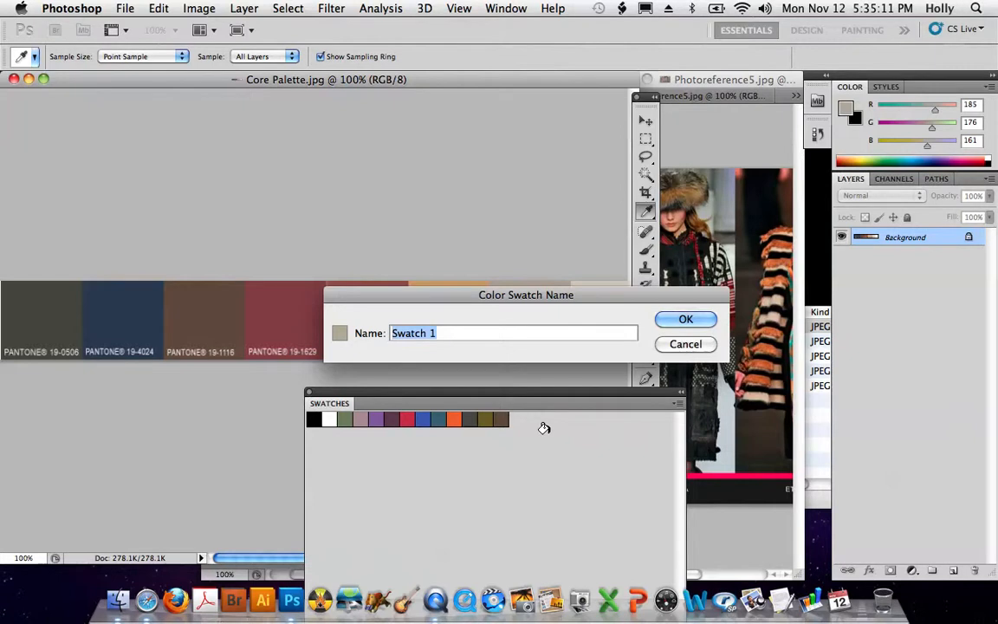
pyautogui.write('STONE')
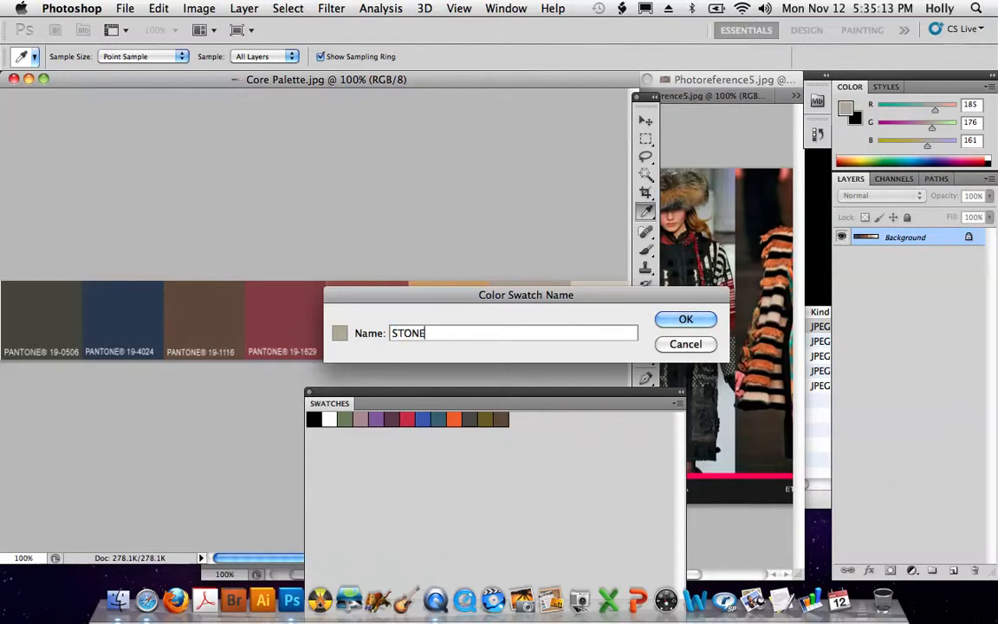
pyautogui.click(686, 319)
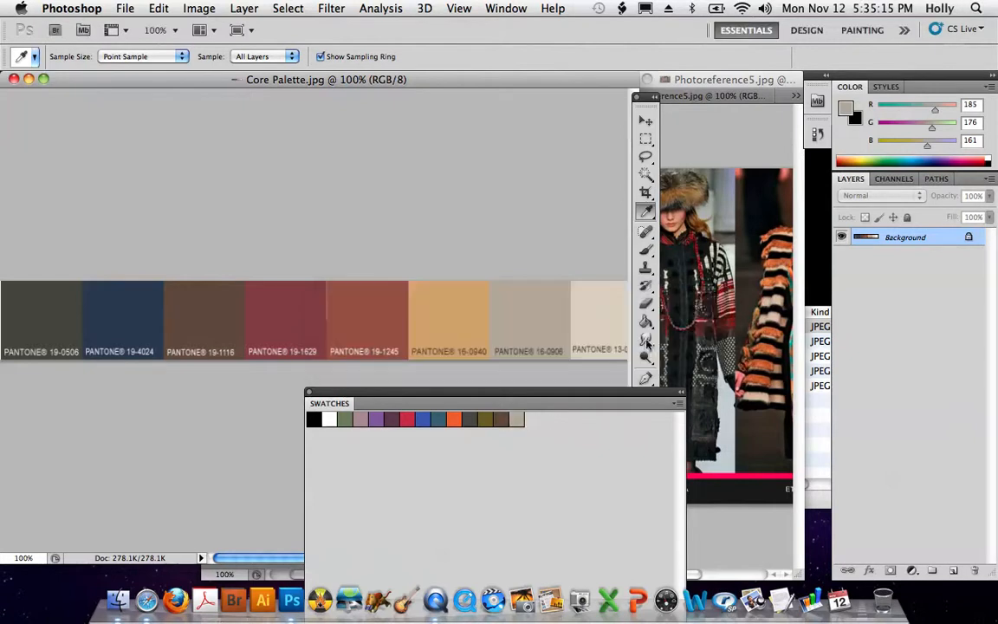
# Sample the pale cream chip beside PANTONE 16-0906 and add it to the swatches as OFF WHITE.
pyautogui.click(614, 327)
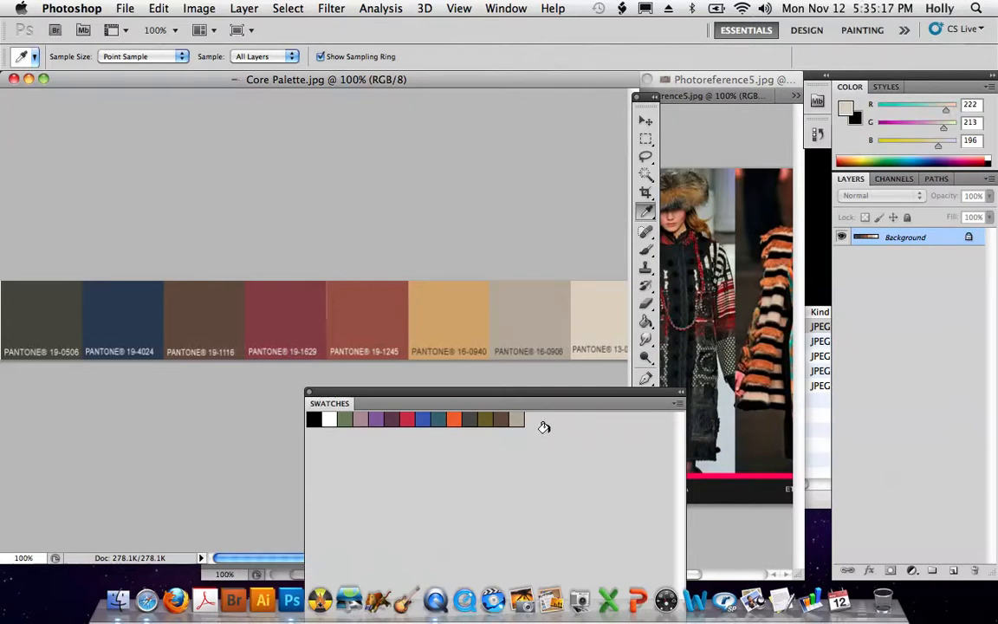
pyautogui.click(545, 433)
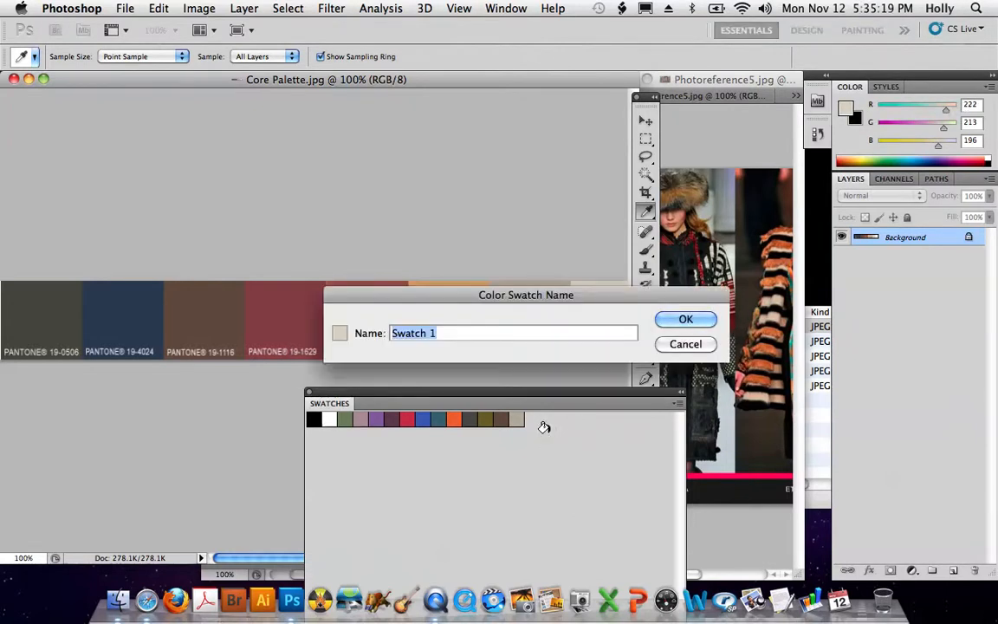
pyautogui.write('OFF WHITE')
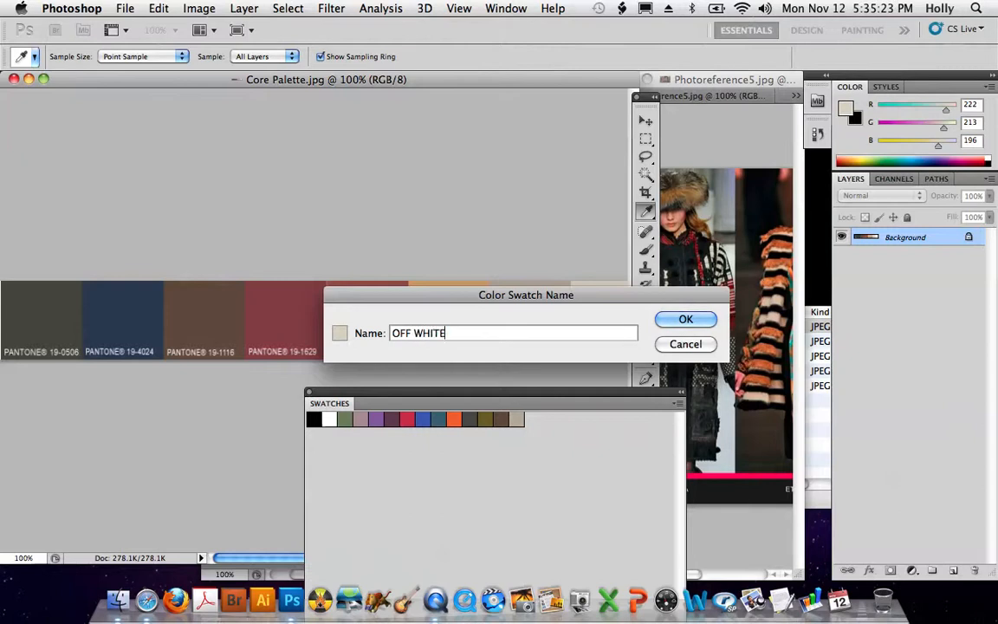
pyautogui.click(686, 319)
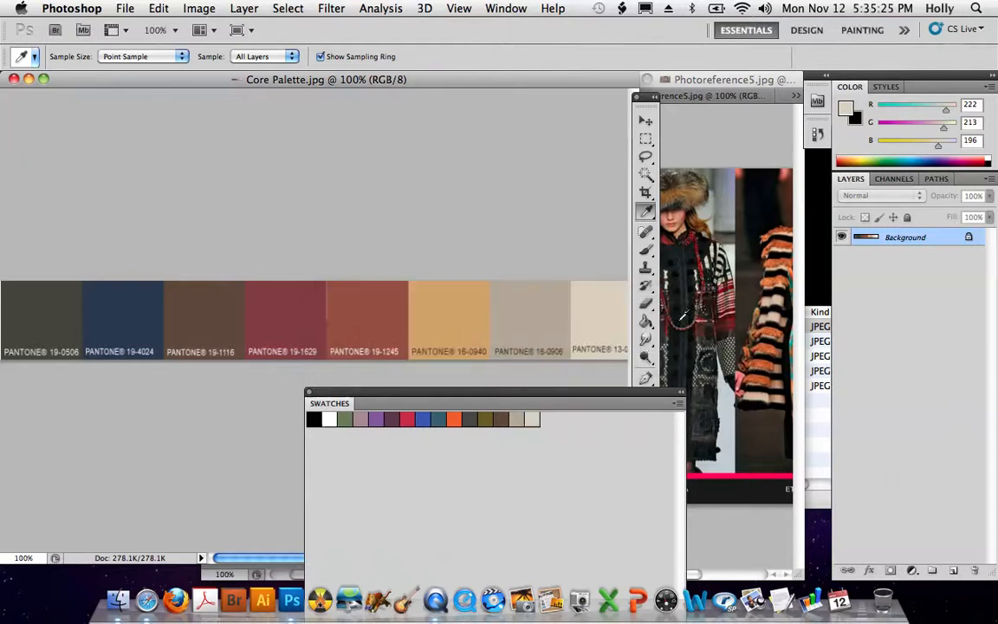
# Sample the PANTONE 16-0940 chip in Core Palette.jpg and add it to the swatches as SAND.
pyautogui.click(452, 313)
pyautogui.click(576, 431)
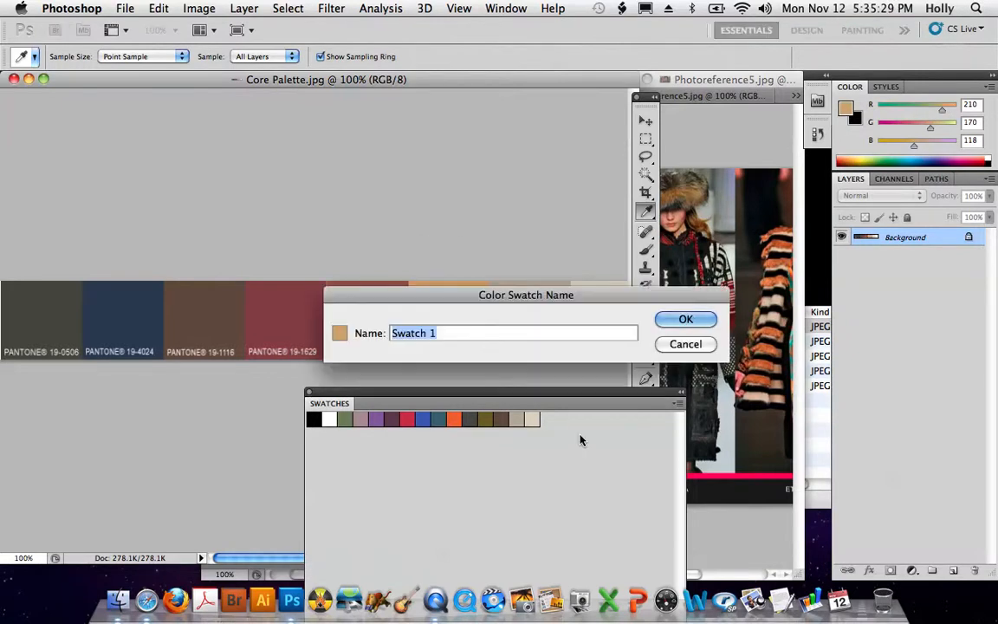
pyautogui.write('SAND')
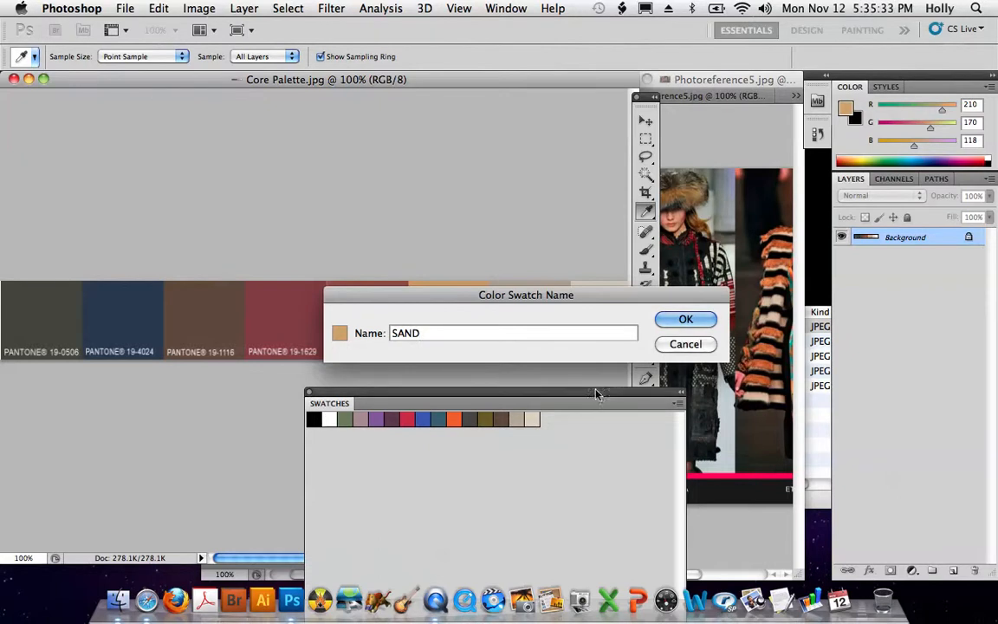
pyautogui.click(685, 320)
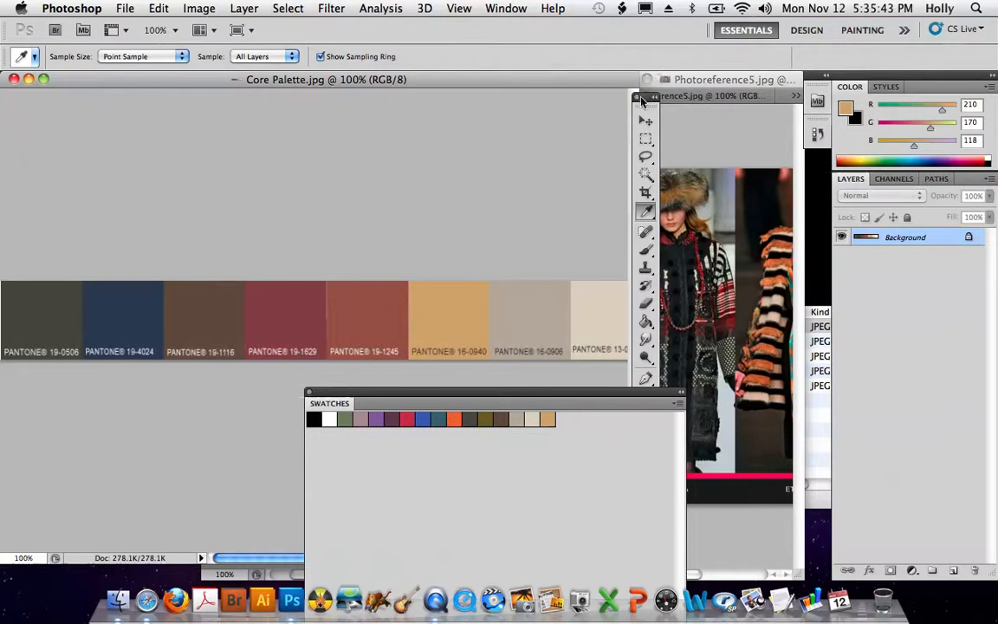
# Activate the Move tool and reposition the toolbox and Swatches panel so the PANTONE 19-4024 chip stays accessible.
pyautogui.moveTo(645, 106); pyautogui.dragTo(516, 96)
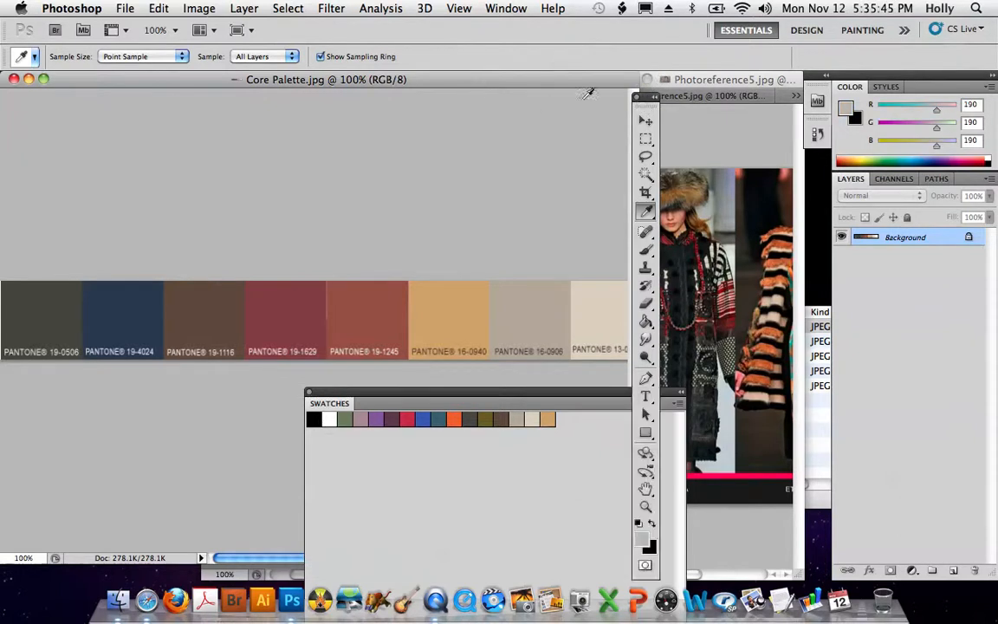
pyautogui.click(646, 121)
pyautogui.moveTo(646, 98); pyautogui.dragTo(216, 131)
pyautogui.moveTo(537, 398); pyautogui.dragTo(445, 137)
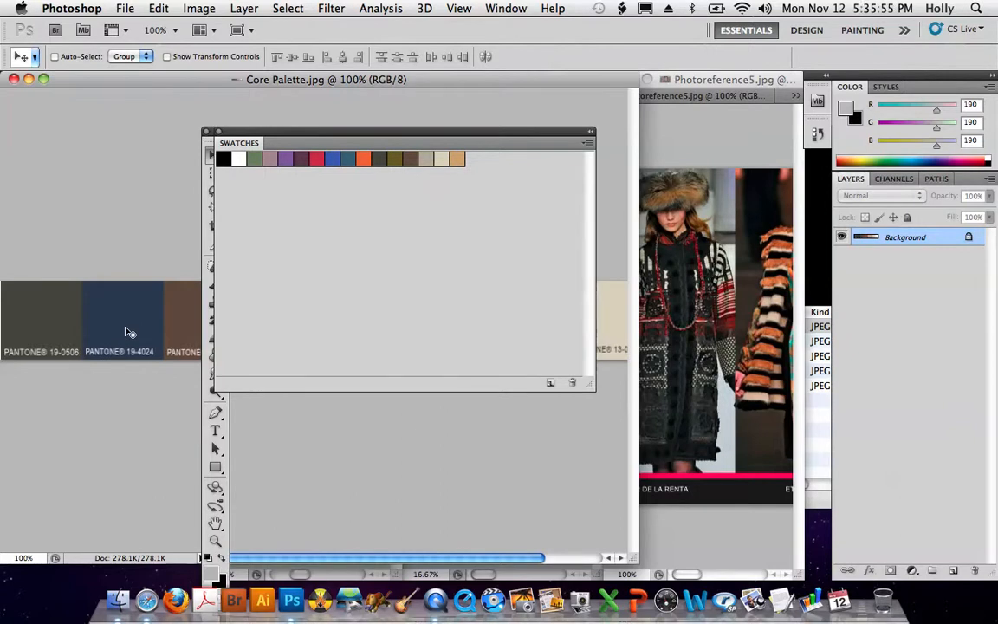
pyautogui.moveTo(211, 145); pyautogui.dragTo(73, 144)
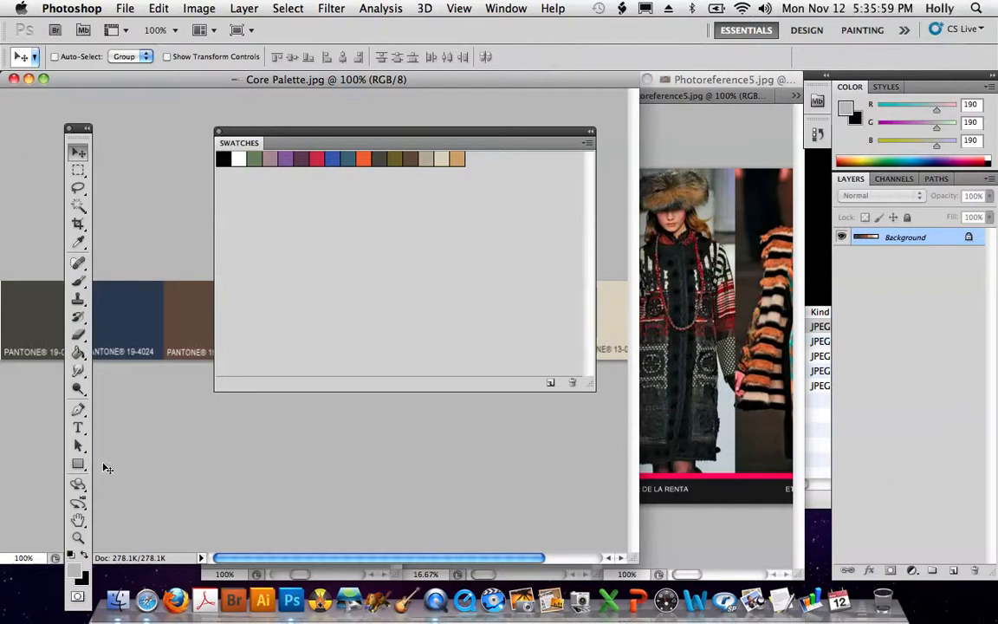
# Sample the PANTONE 19-4024 chip with the Eyedropper and add it to the swatches as NAVY.
pyautogui.click(78, 243)
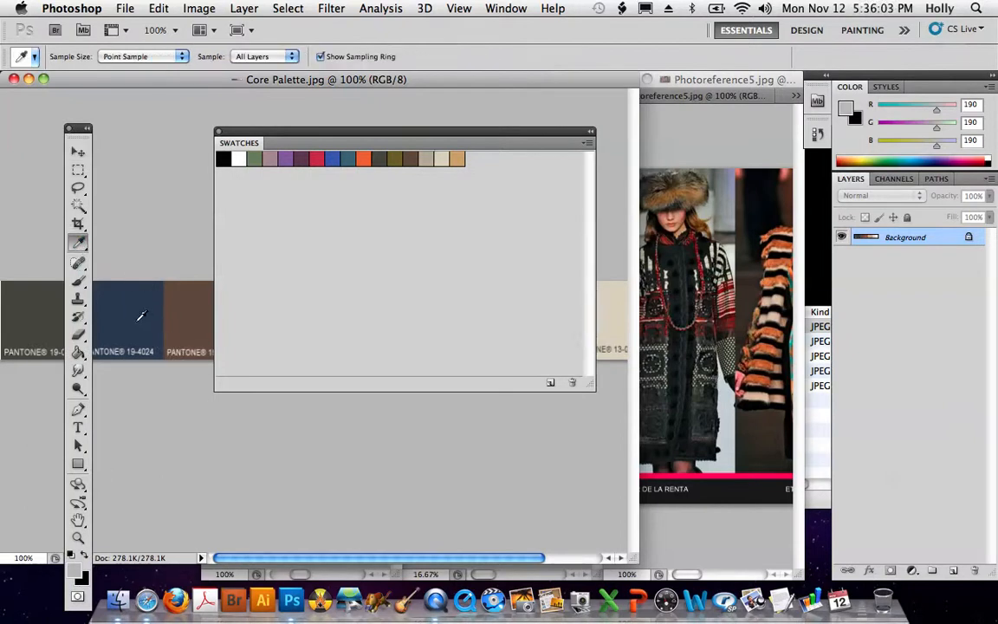
pyautogui.click(140, 317)
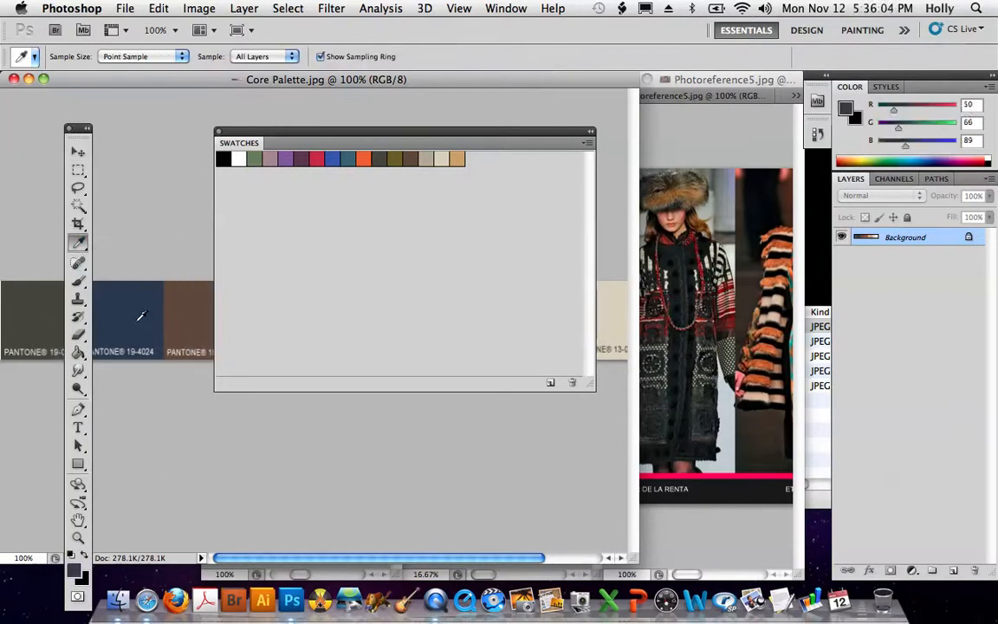
pyautogui.click(485, 167)
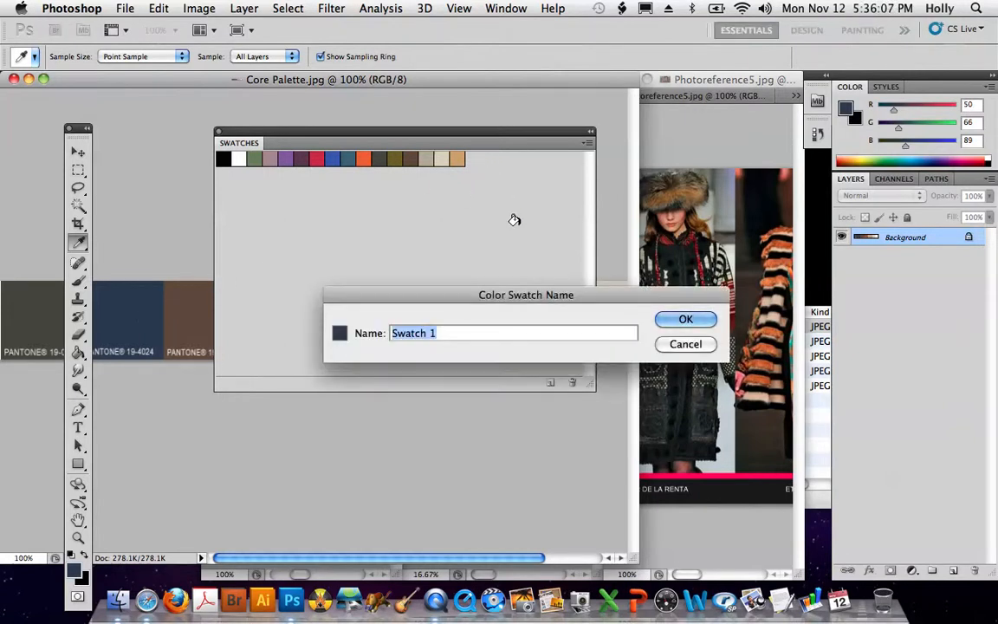
pyautogui.write('NAVY')
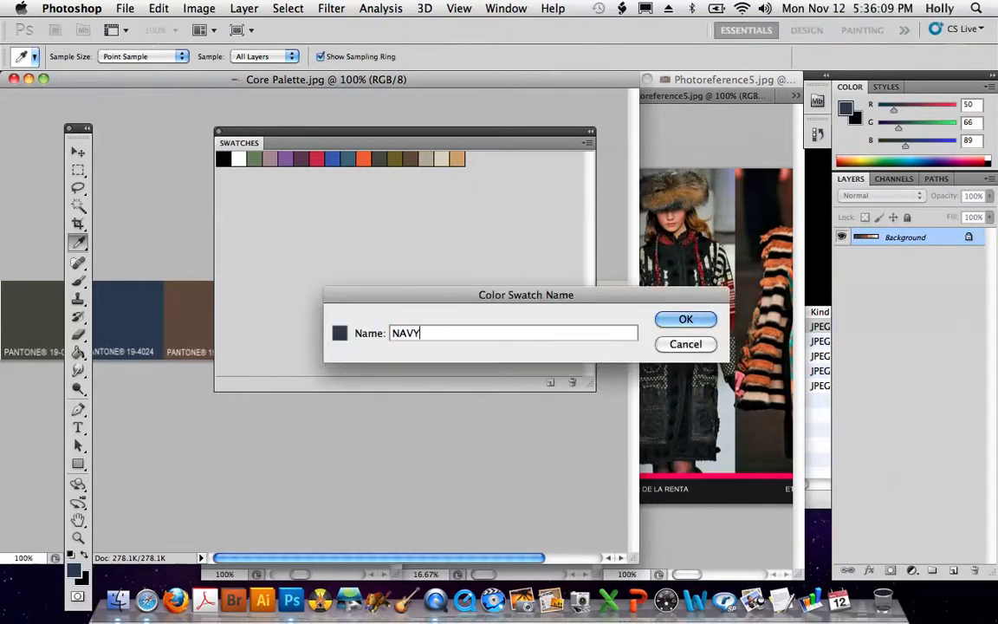
pyautogui.click(685, 321)
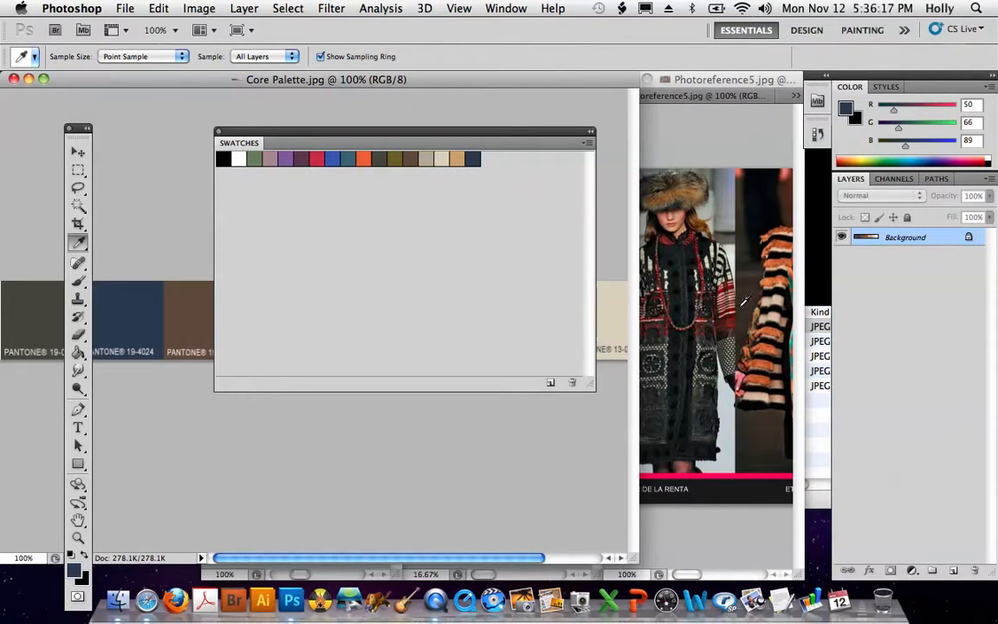
# Move Photoreference5.jpg clear of the Swatches panel, sample a dark red from the patterned coat's sleeve, and add it to the swatches as DK RED.
pyautogui.moveTo(708, 97); pyautogui.dragTo(178, 92)
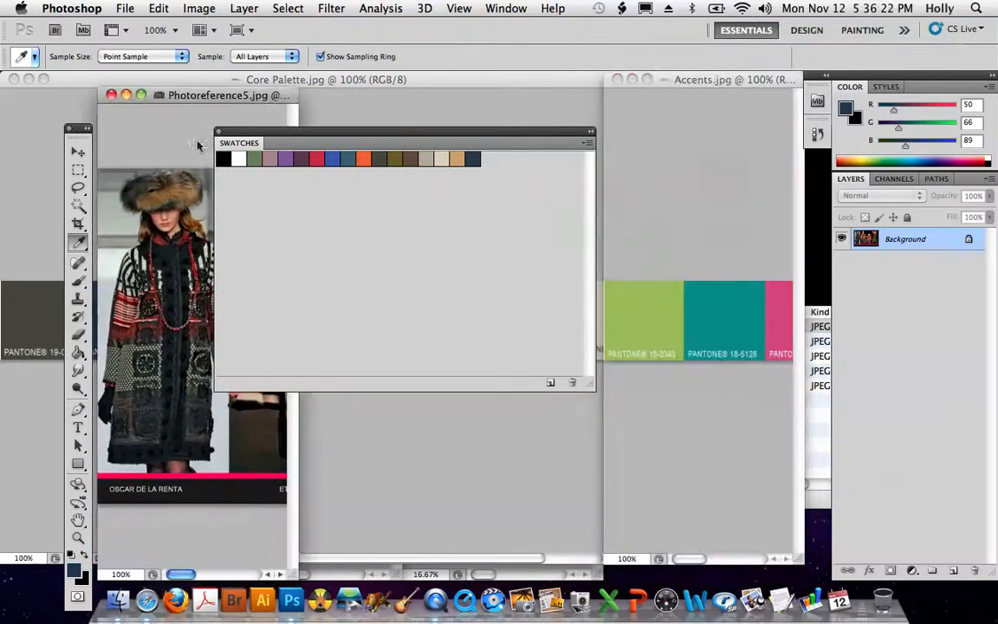
pyautogui.click(132, 298)
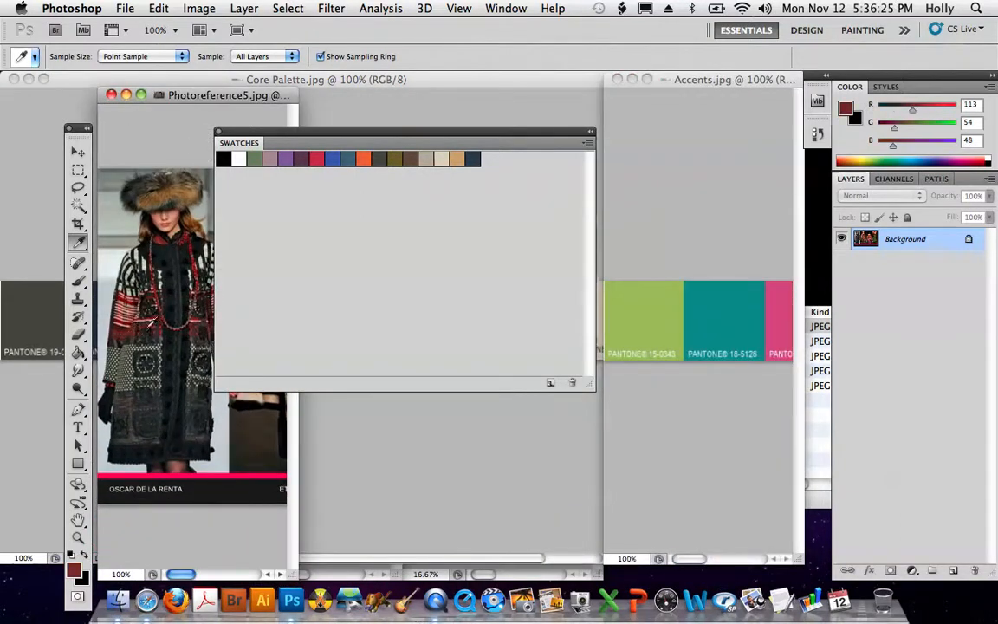
pyautogui.click(492, 159)
pyautogui.write('D')
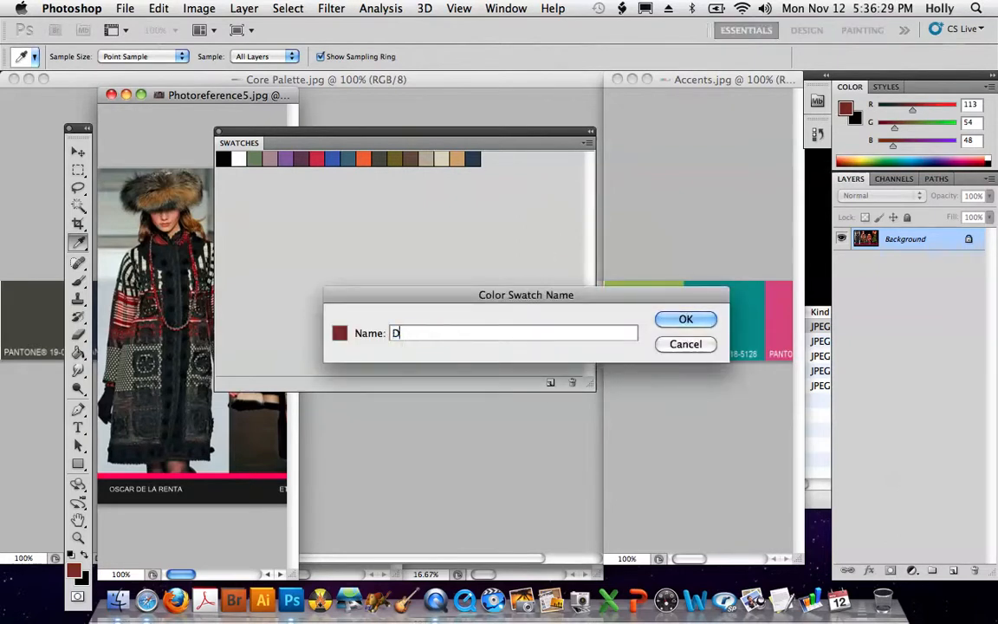
pyautogui.write('K RED')
pyautogui.click(676, 322)
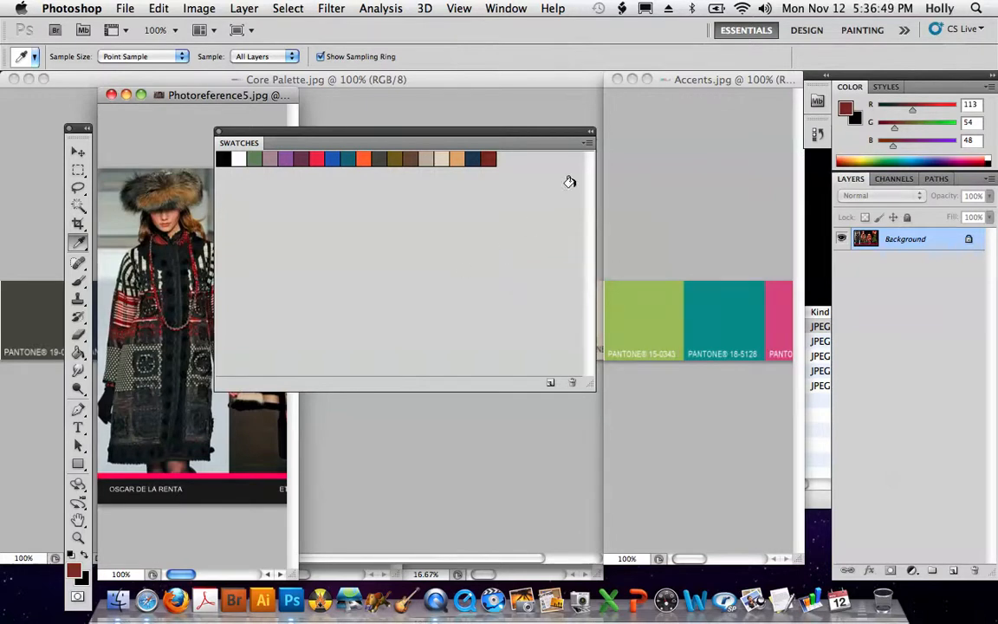
# Activate the Move tool and save the current swatches as PROJECT 2 Colors in the COLOR INSPIRATION folder.
pyautogui.click(593, 139)
pyautogui.click(592, 144)
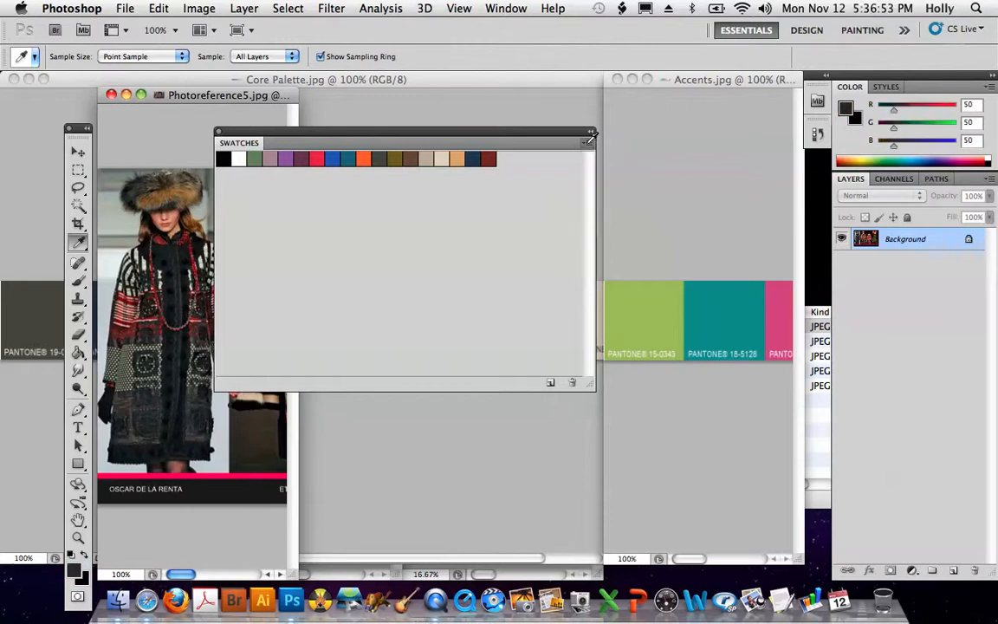
pyautogui.click(78, 152)
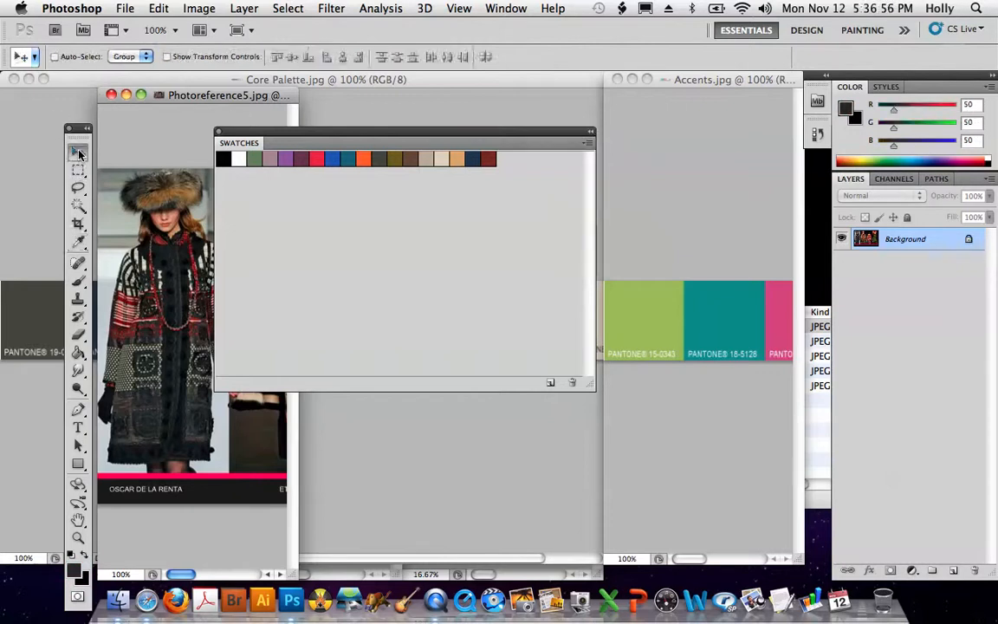
pyautogui.click(586, 144)
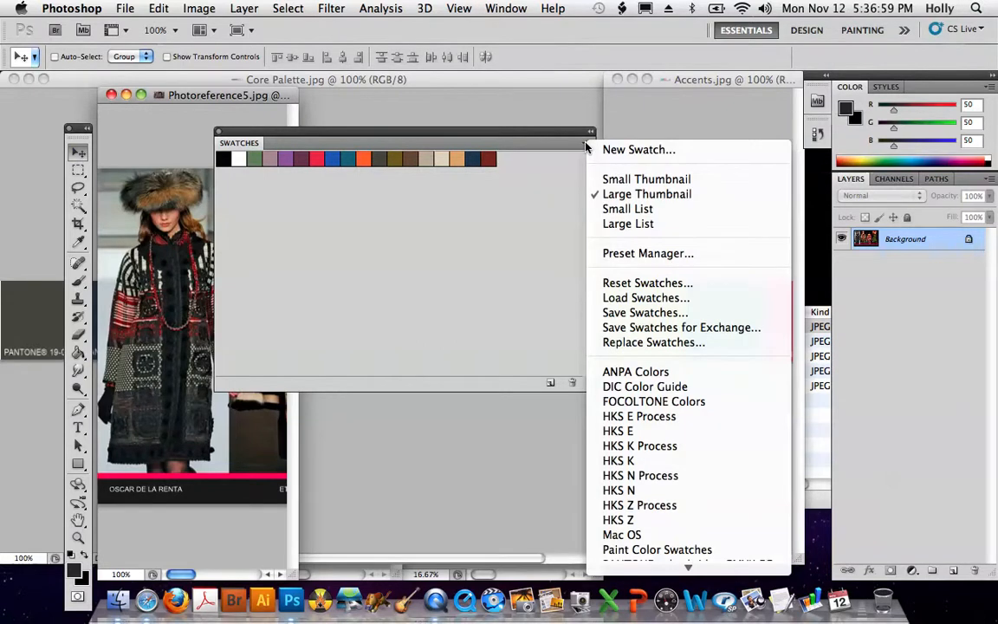
pyautogui.click(655, 313)
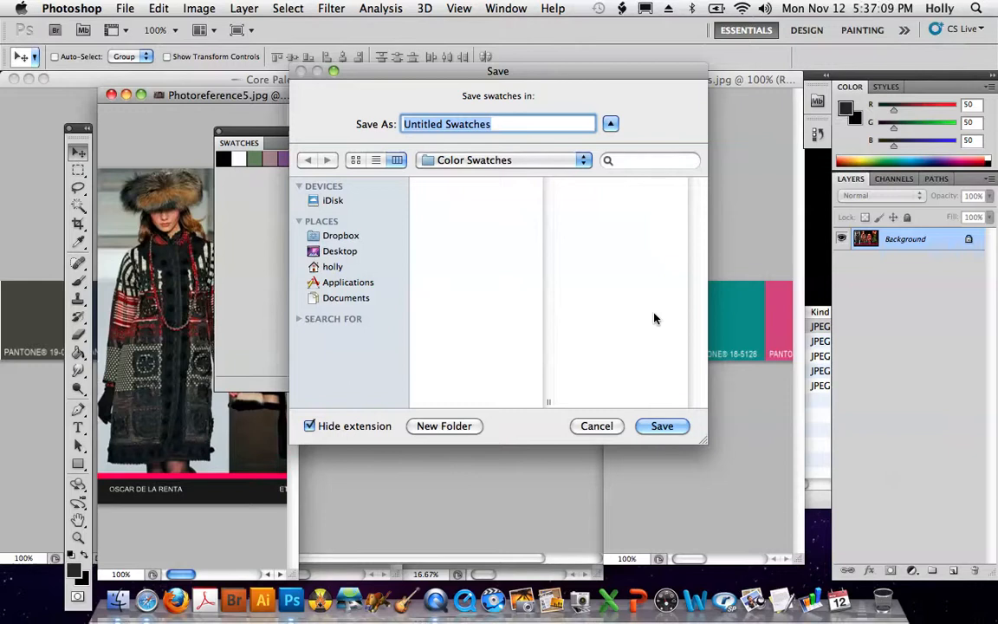
pyautogui.write('PROJECT @')
pyautogui.press('BackSpace')
pyautogui.write('2 Colors')
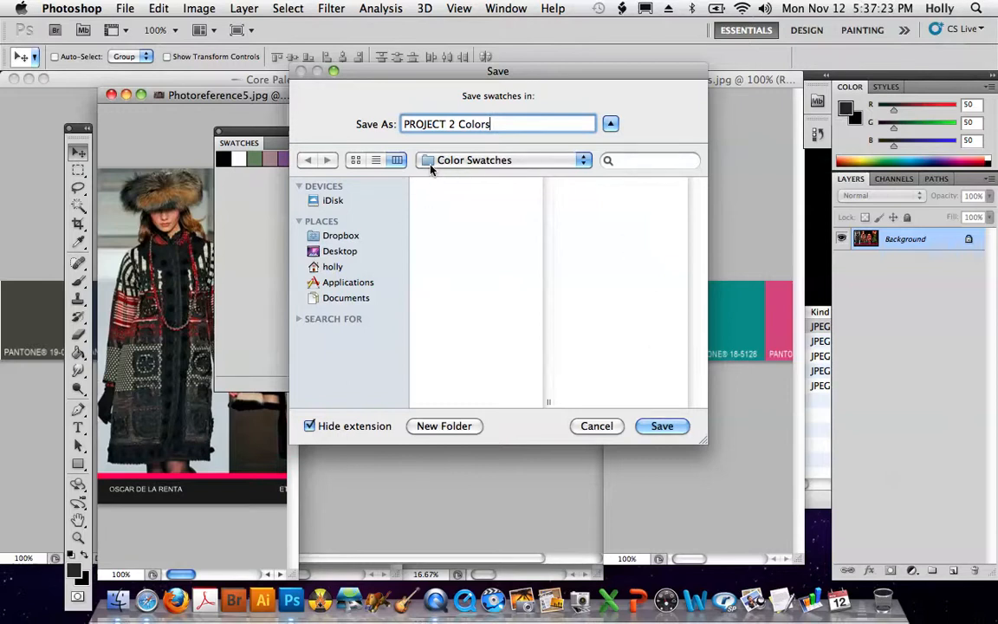
pyautogui.click(584, 161)
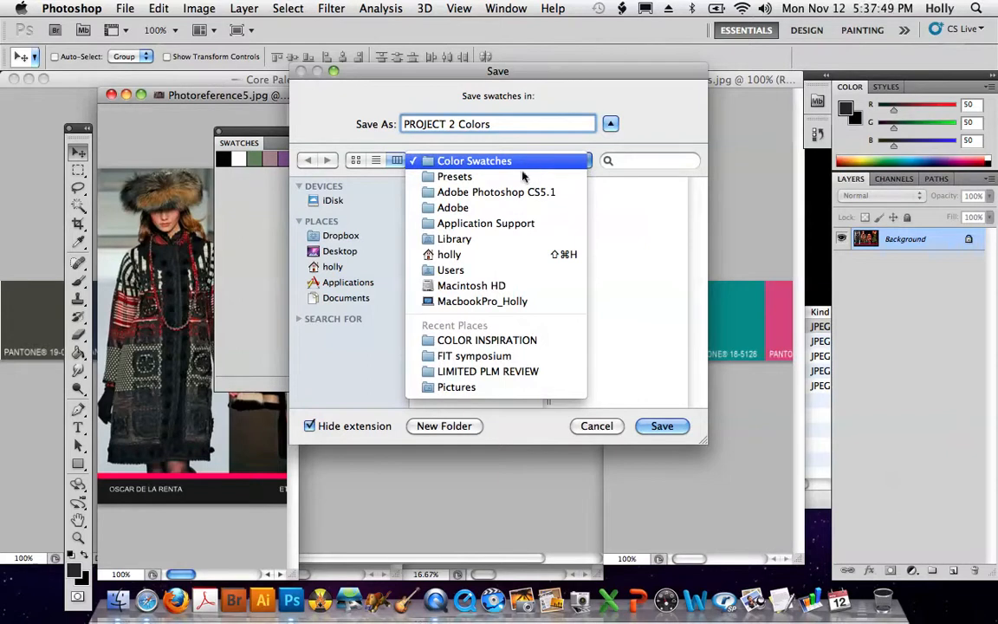
pyautogui.click(484, 344)
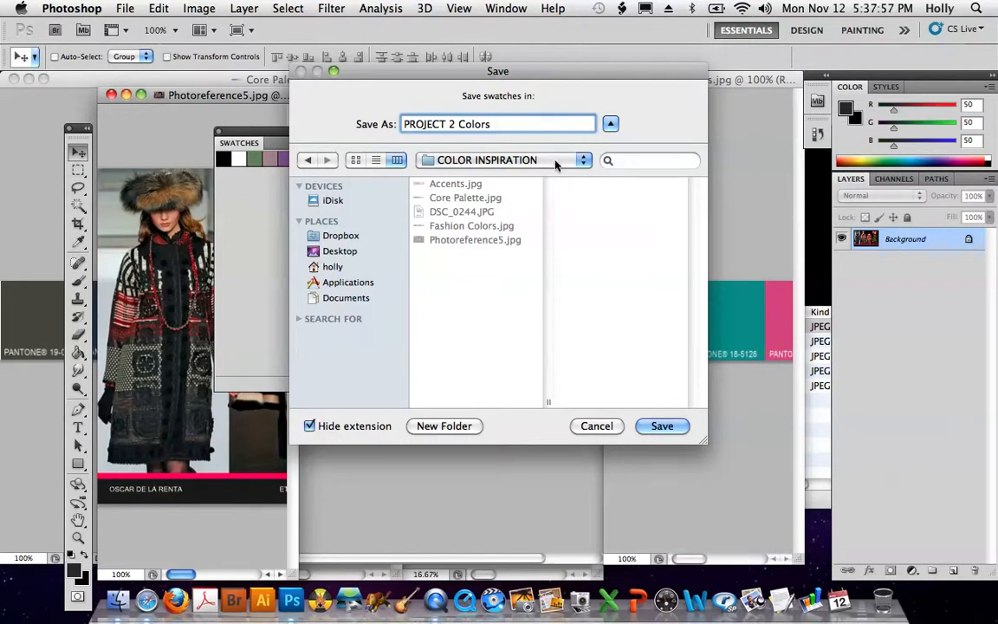
pyautogui.click(667, 430)
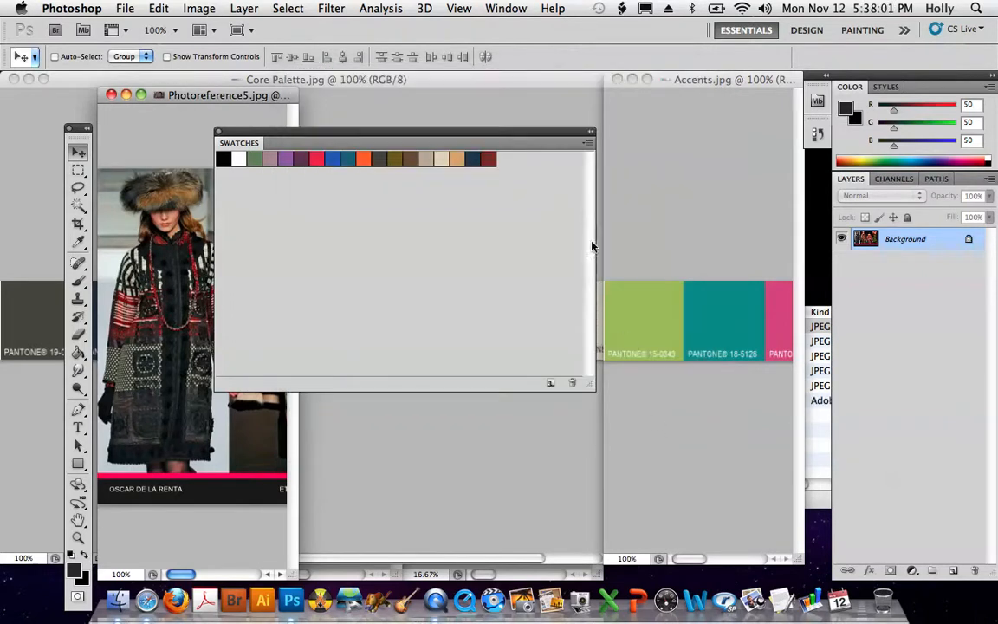
# Reposition the Swatches panel and save the swatch set again over PROJECT 2 Colors.aco, replacing the existing file.
pyautogui.click(586, 146)
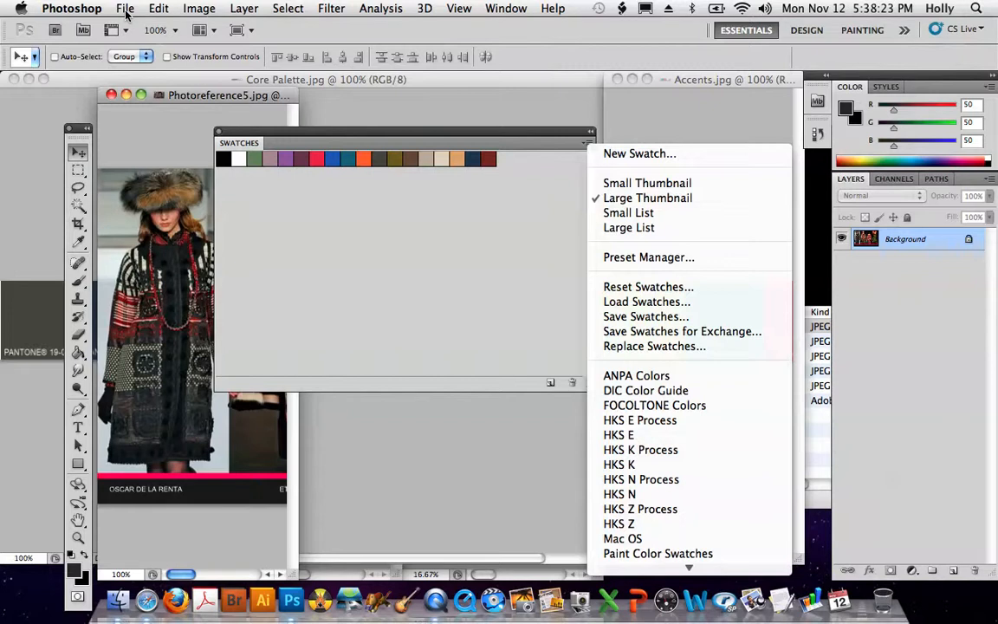
pyautogui.click(582, 150)
pyautogui.moveTo(504, 133); pyautogui.dragTo(554, 124)
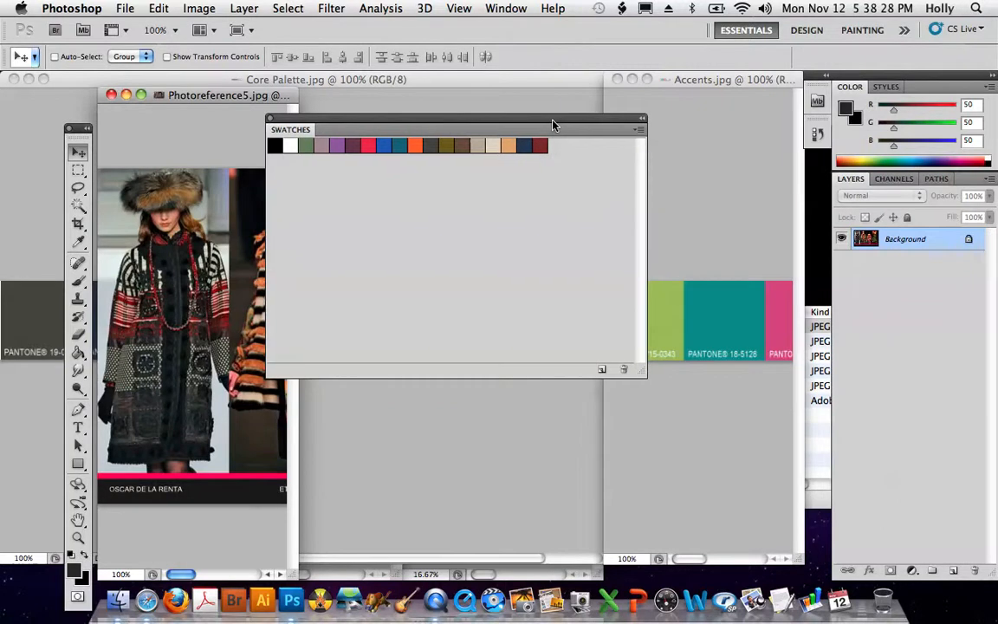
pyautogui.click(638, 130)
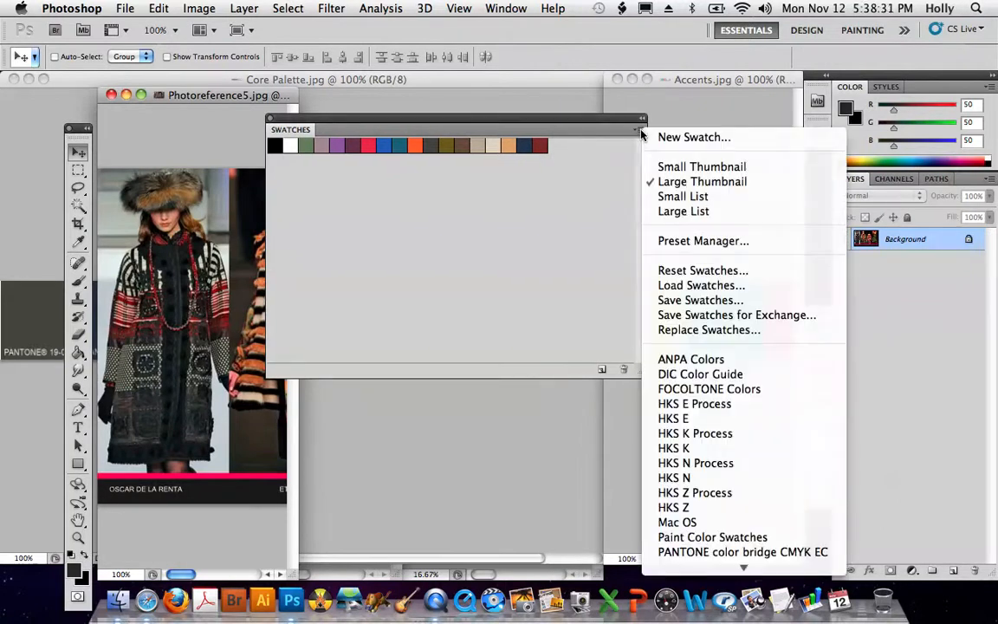
pyautogui.click(700, 299)
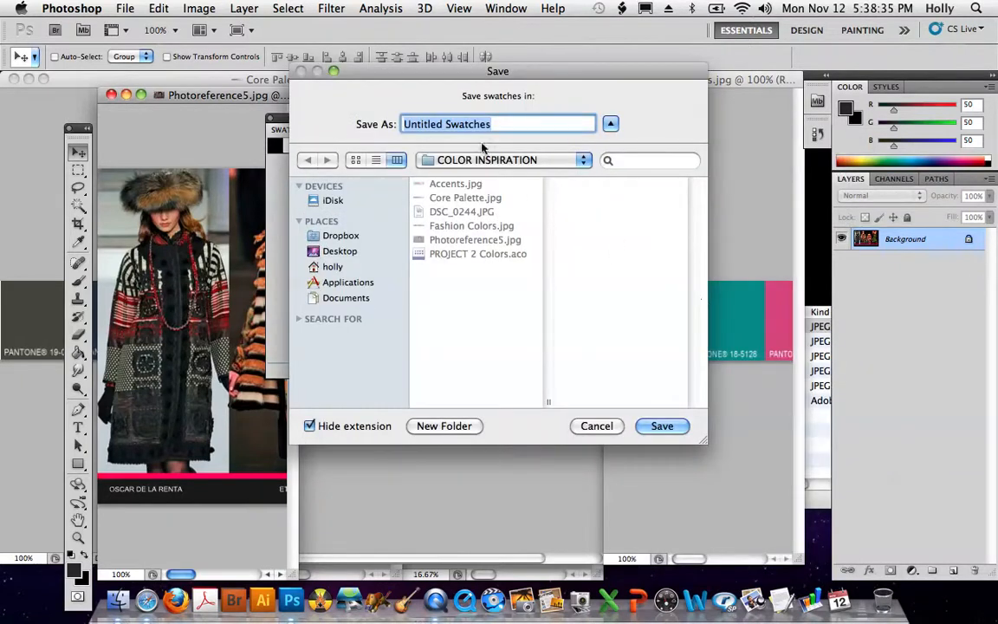
pyautogui.click(462, 254)
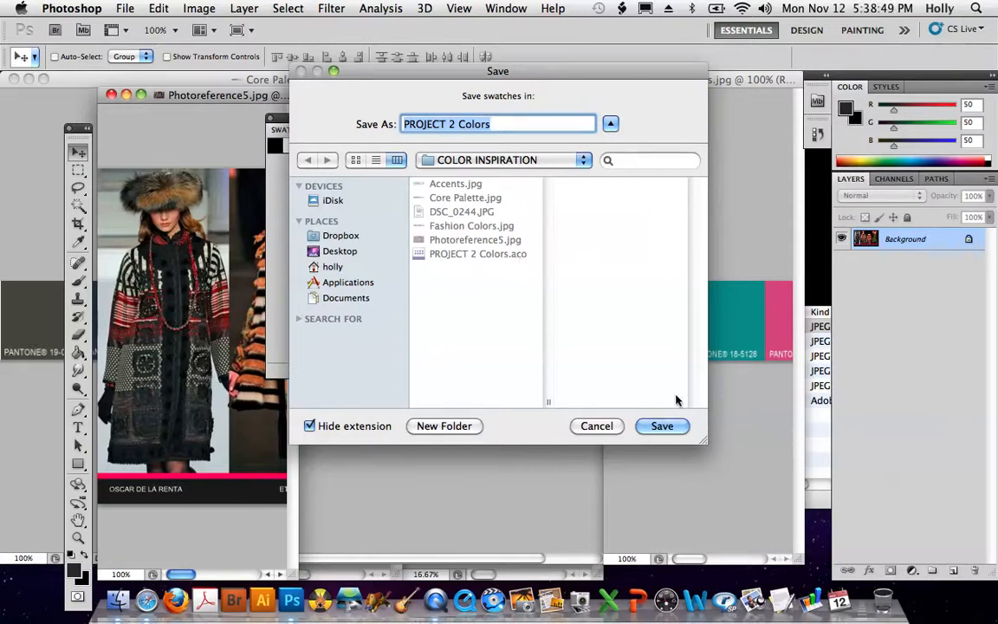
pyautogui.click(667, 426)
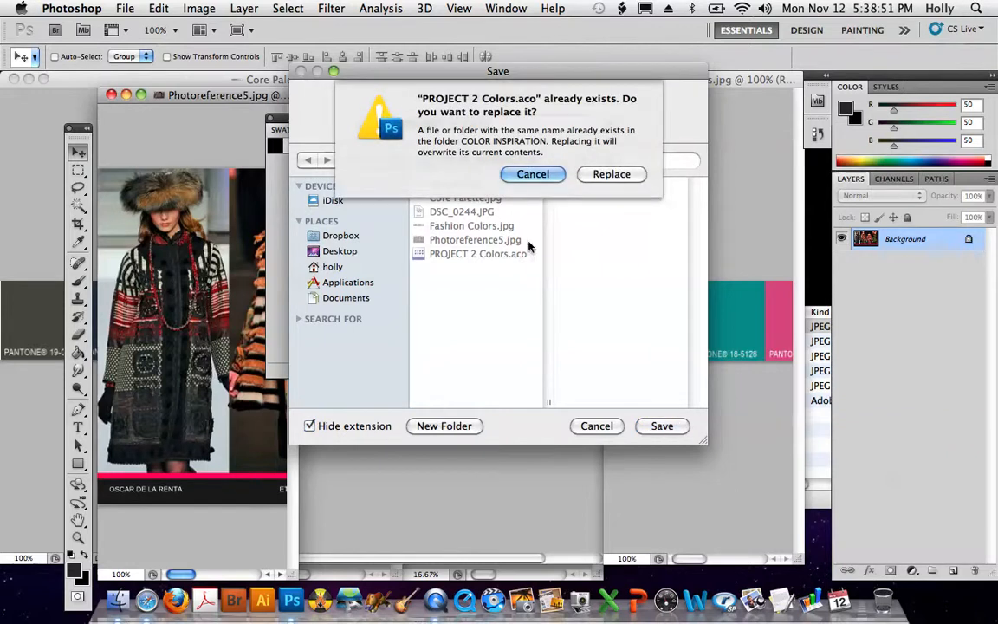
pyautogui.click(614, 176)
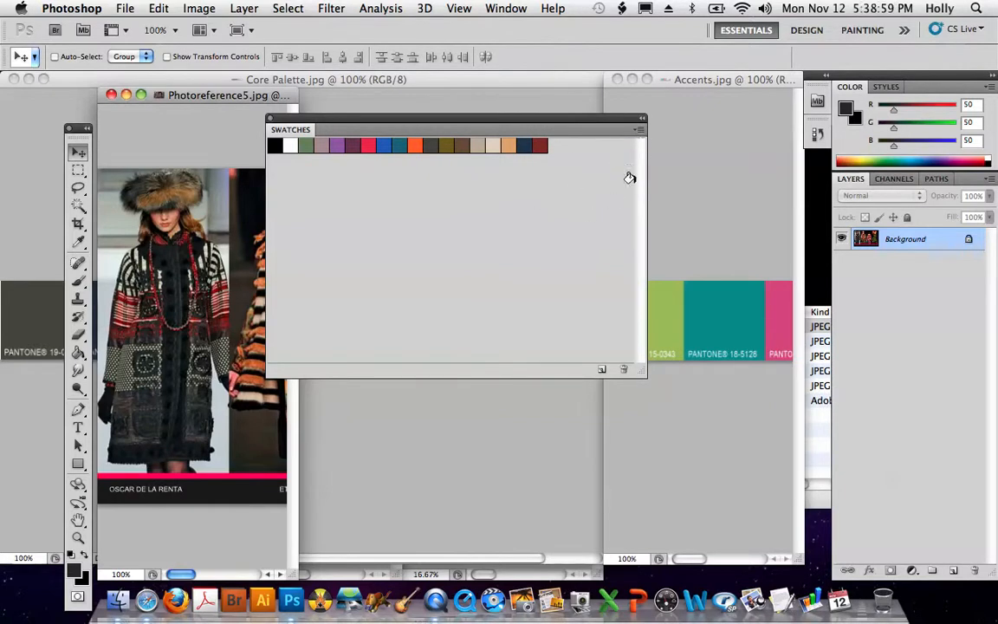
# Reset the Swatches panel, replacing the custom set with the default colors.
pyautogui.click(637, 131)
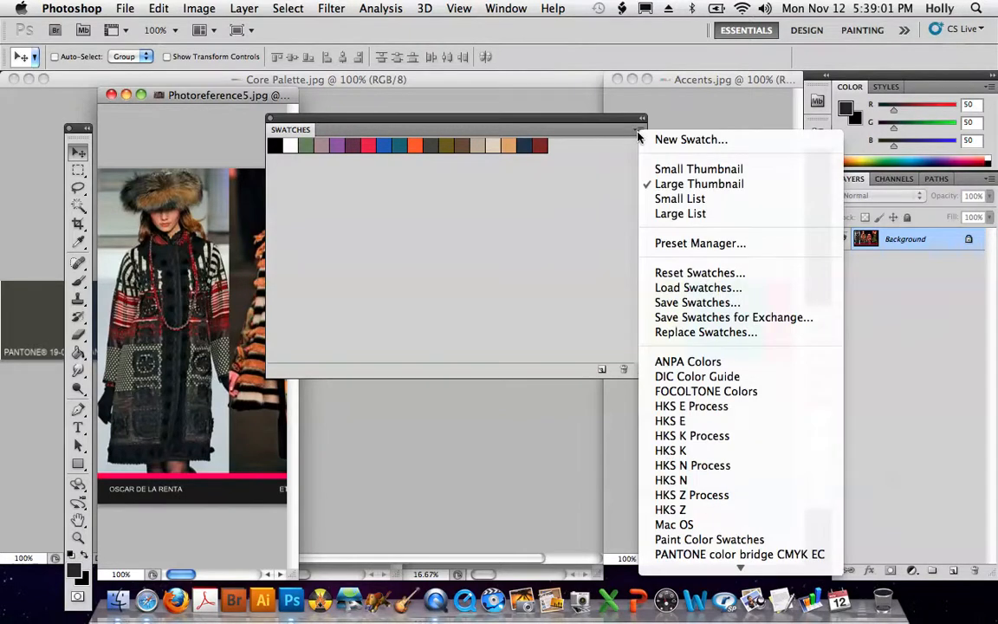
pyautogui.click(674, 274)
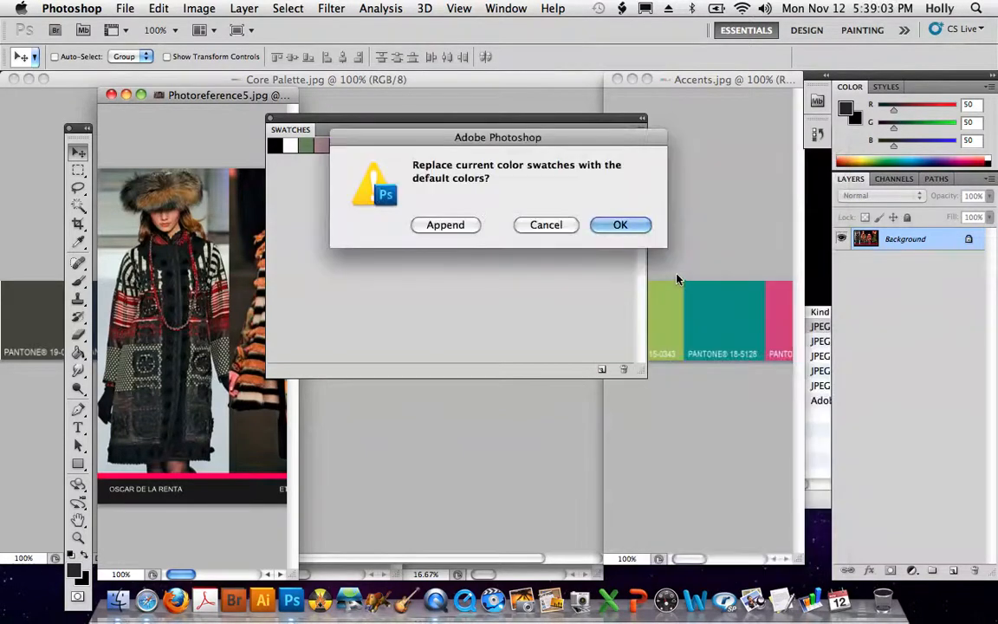
pyautogui.click(616, 225)
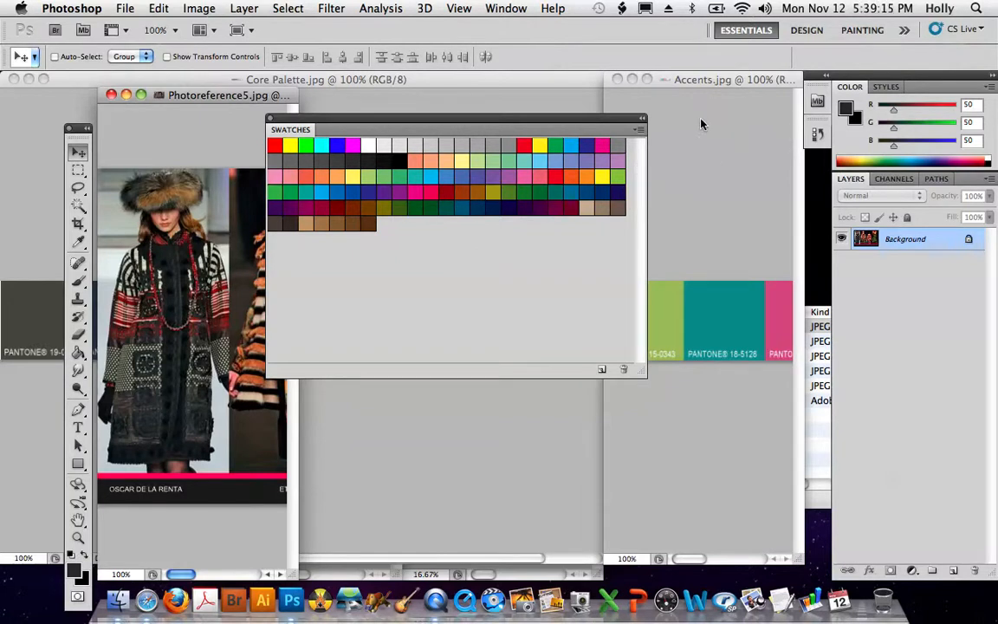
# Replace the default swatches with the saved PROJECT 2 Colors.aco from the COLOR INSPIRATION folder.
pyautogui.click(638, 132)
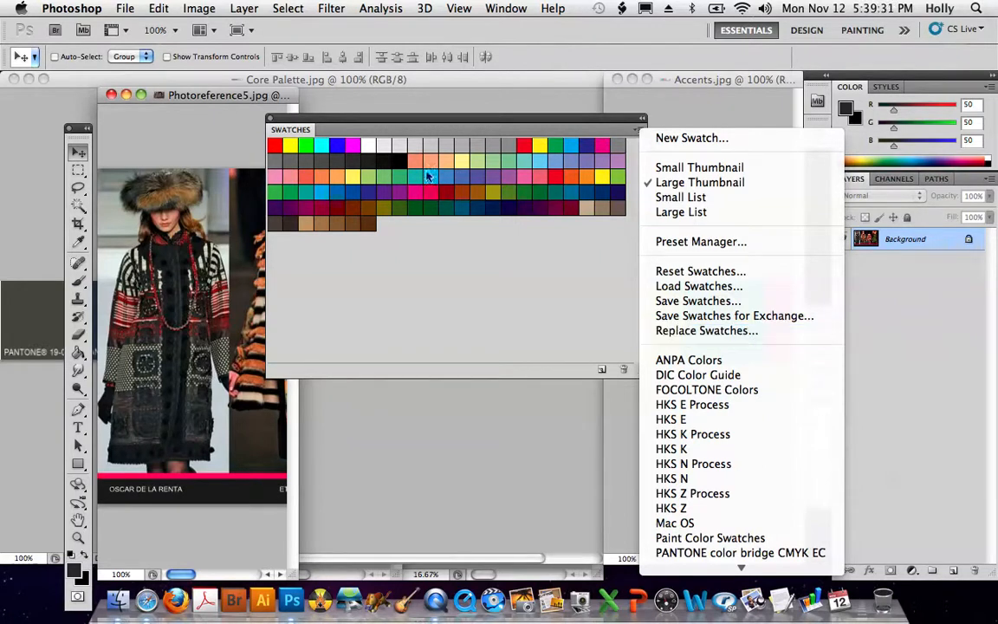
pyautogui.click(668, 336)
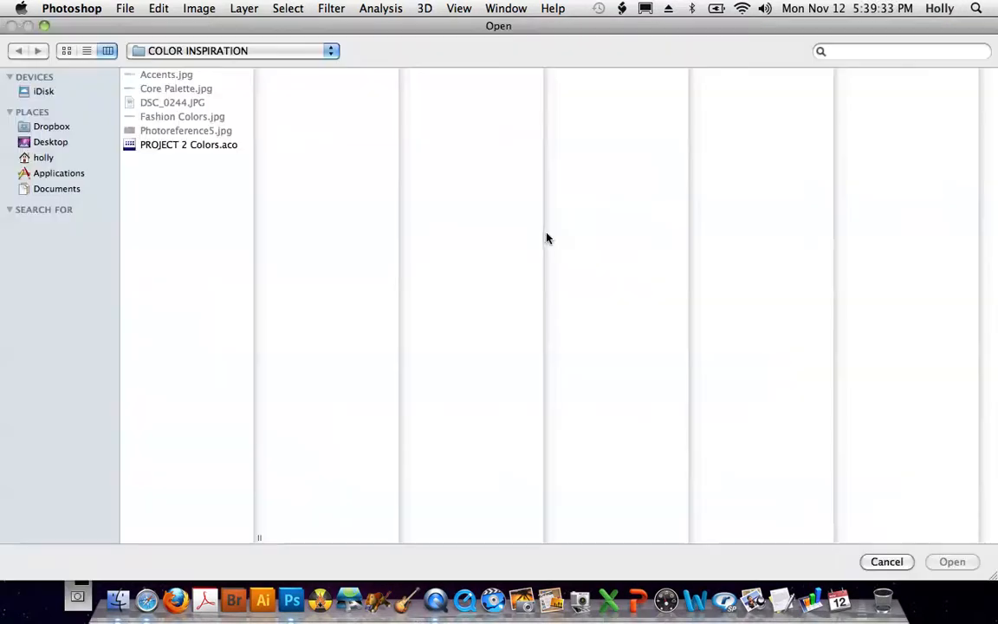
pyautogui.click(207, 146)
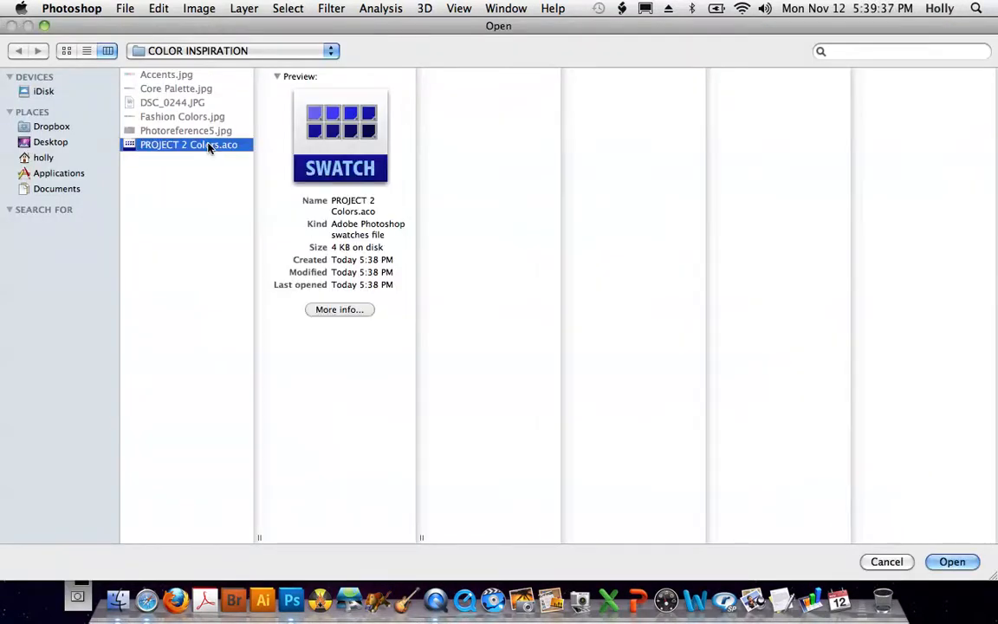
pyautogui.click(953, 563)
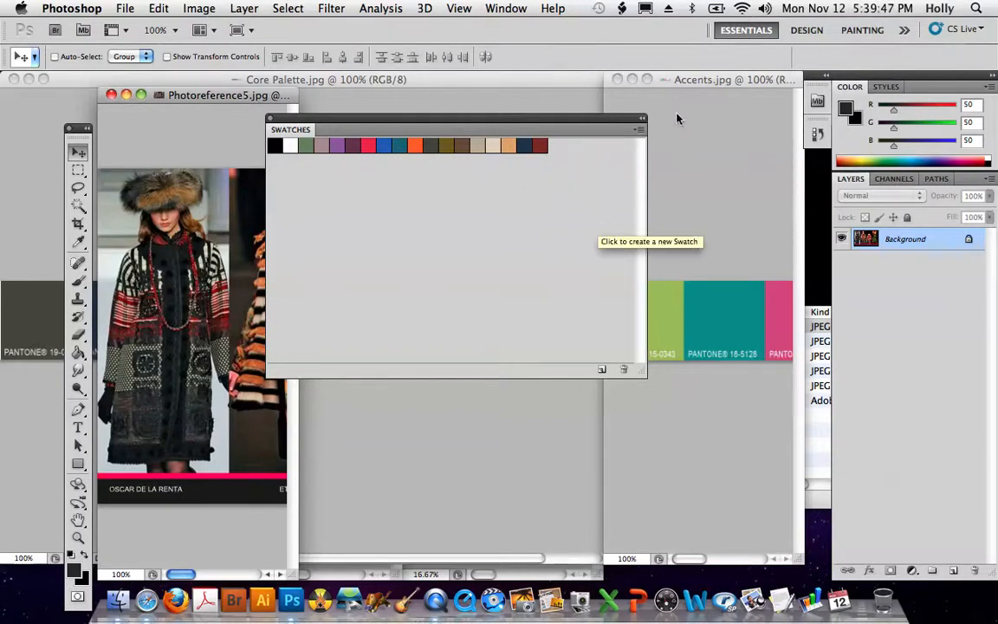
# Load PROJECT 2 Colors.aco so its colors are appended to the current swatches.
pyautogui.click(640, 132)
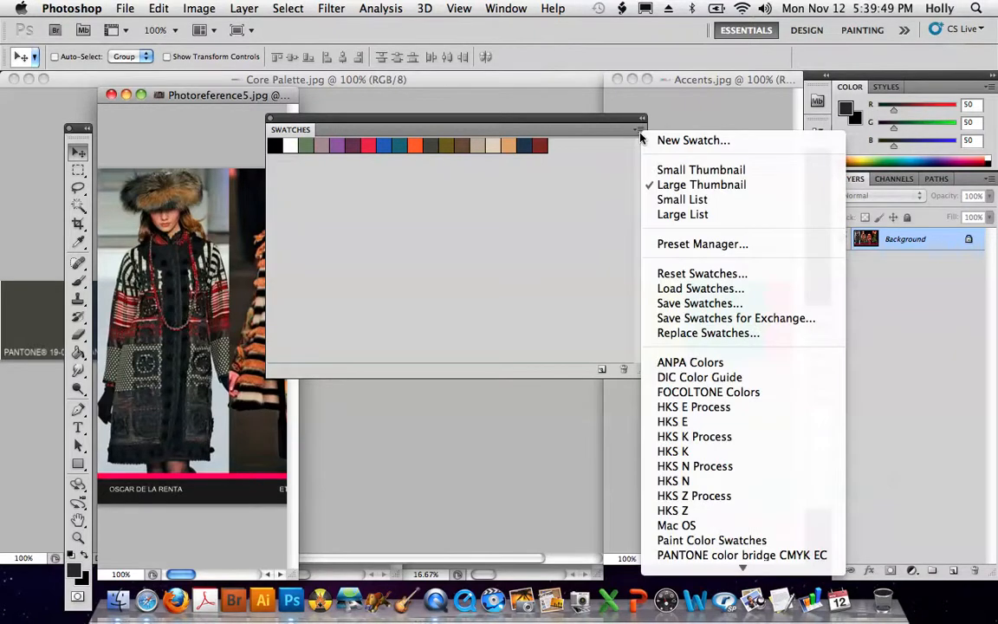
pyautogui.click(700, 289)
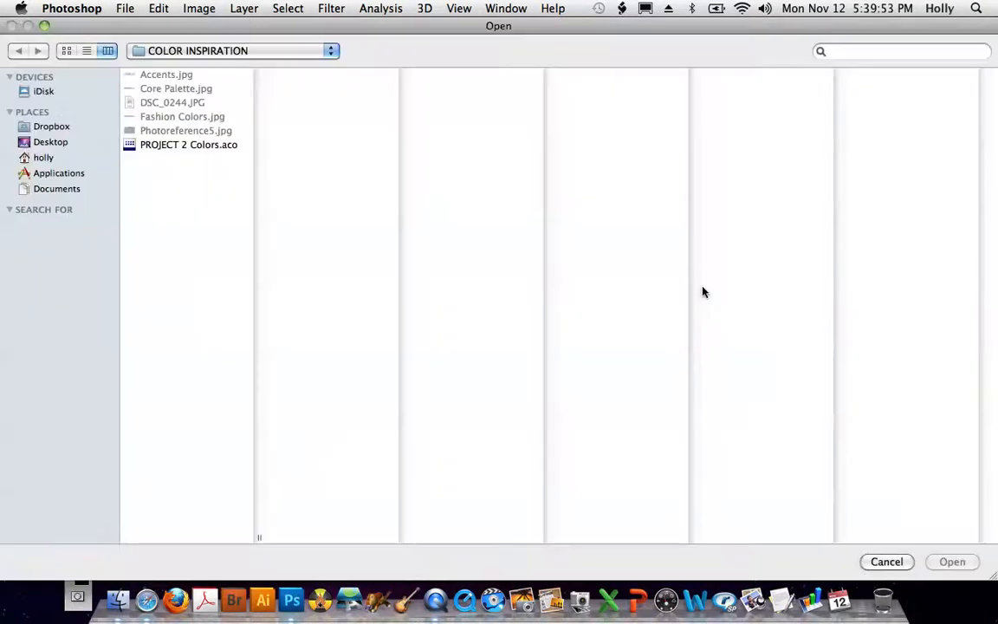
pyautogui.click(161, 147)
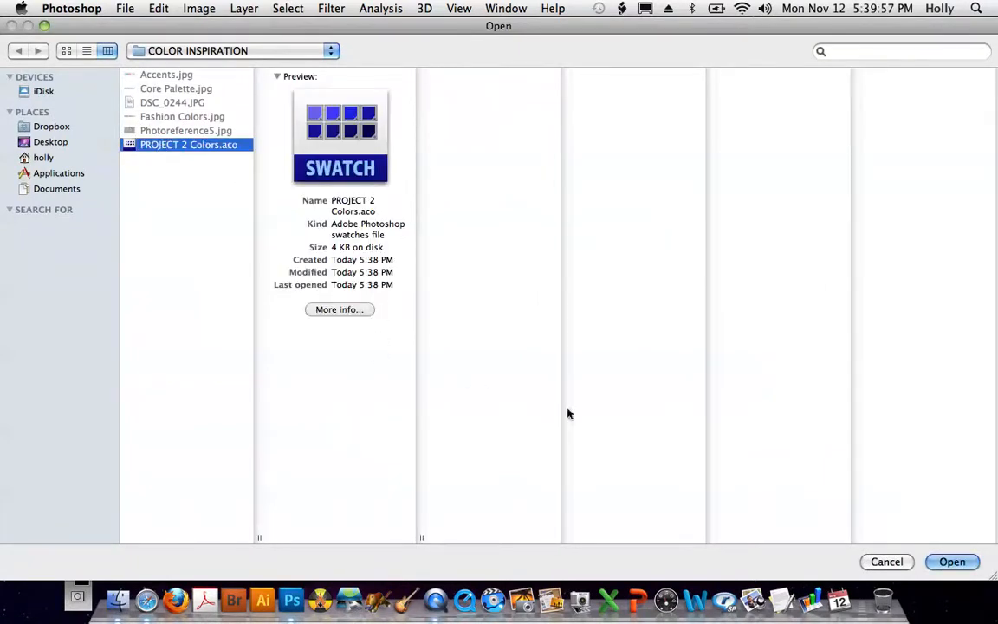
pyautogui.click(952, 561)
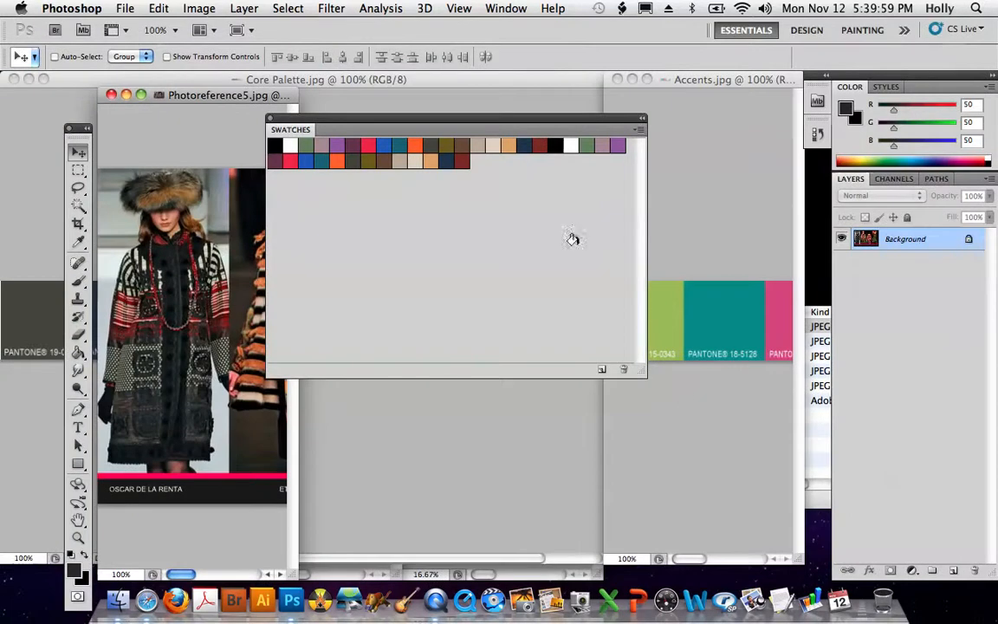
# Reset the swatches to the default colors, replacing the duplicated custom set.
pyautogui.click(158, 11)
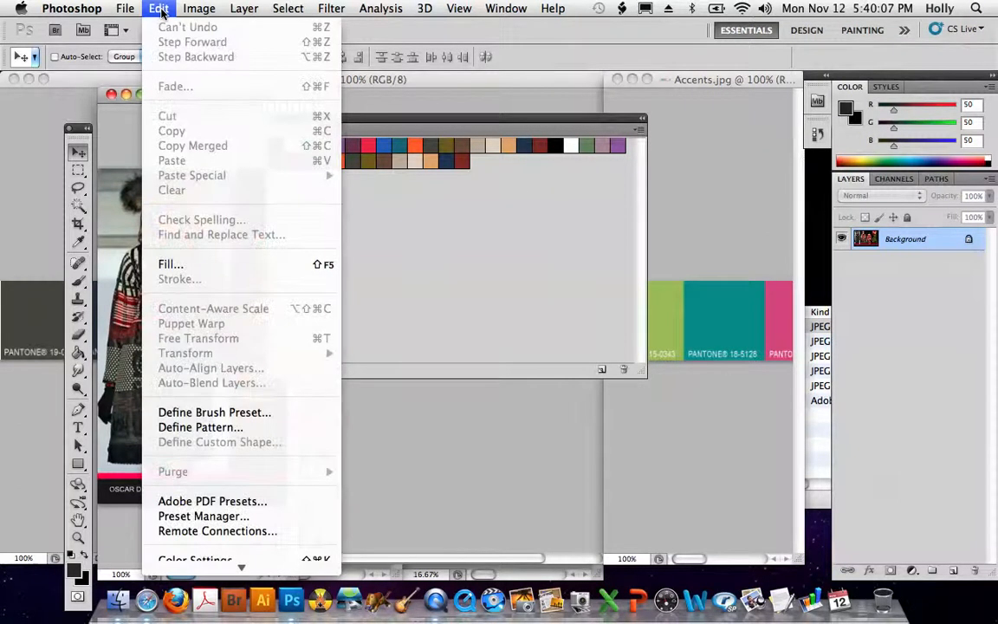
pyautogui.click(638, 130)
pyautogui.click(638, 131)
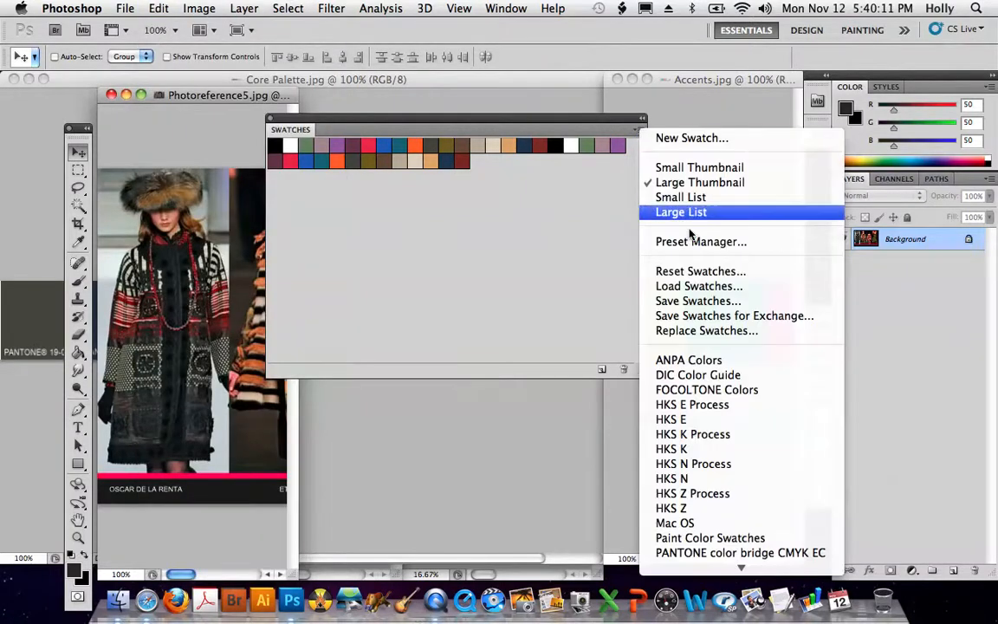
pyautogui.click(716, 275)
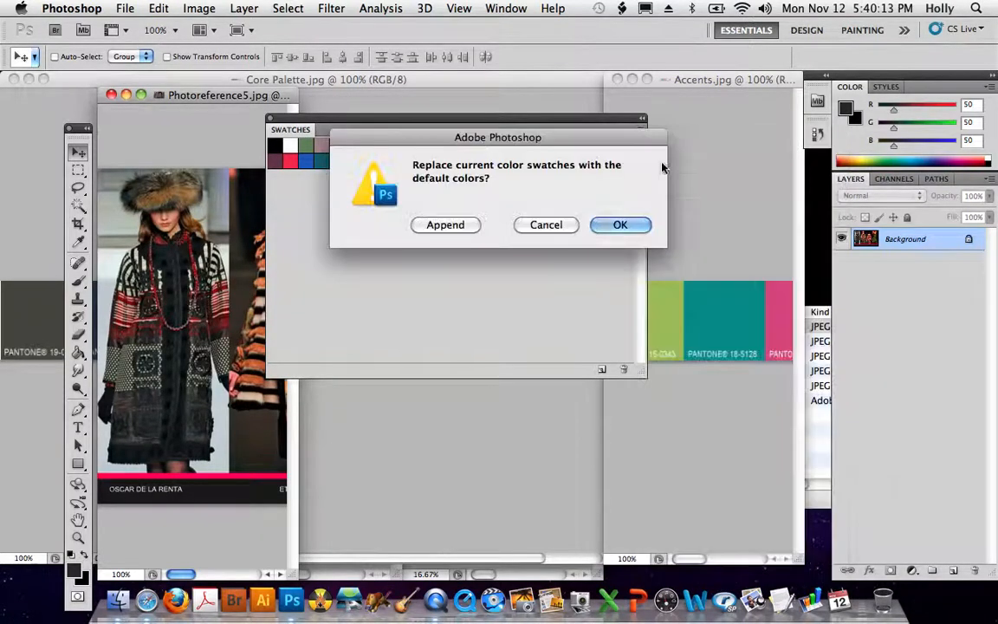
pyautogui.click(622, 225)
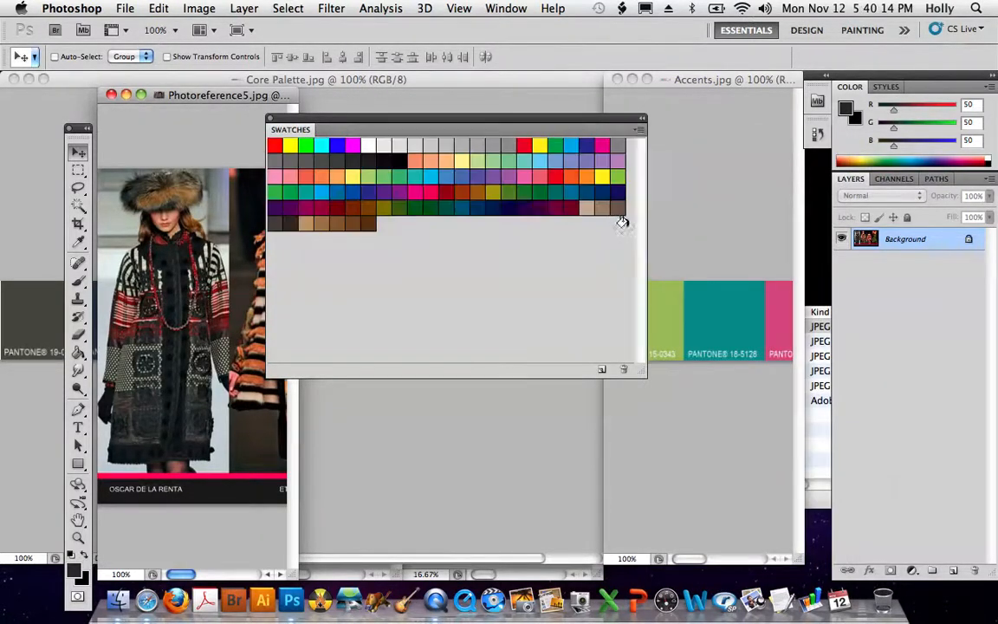
# Replace the default swatches with the saved PROJECT 2 Colors.aco set from the COLOR INSPIRATION folder.
pyautogui.click(638, 129)
pyautogui.click(685, 330)
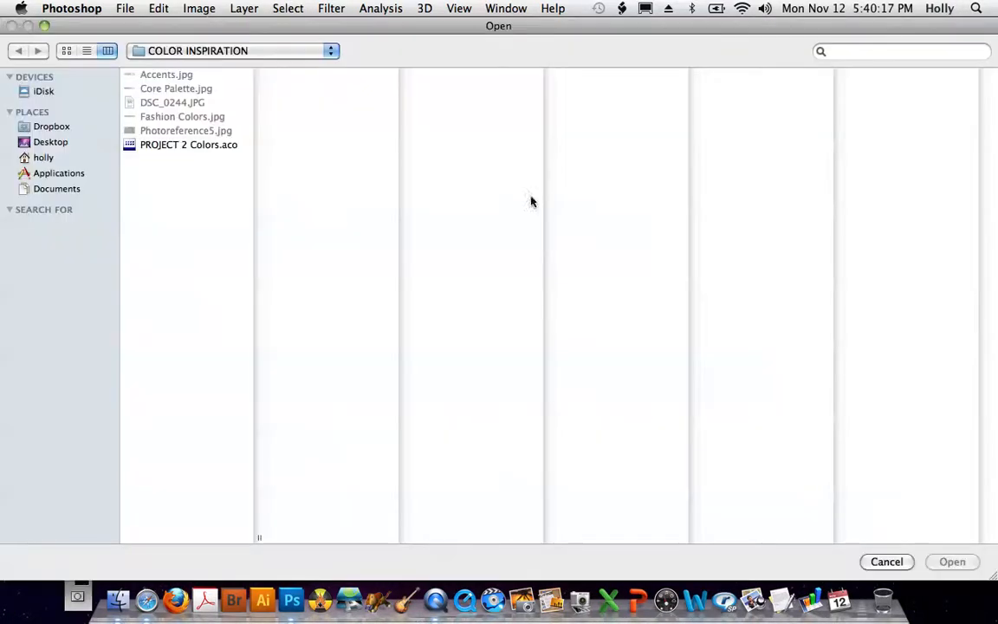
pyautogui.click(196, 146)
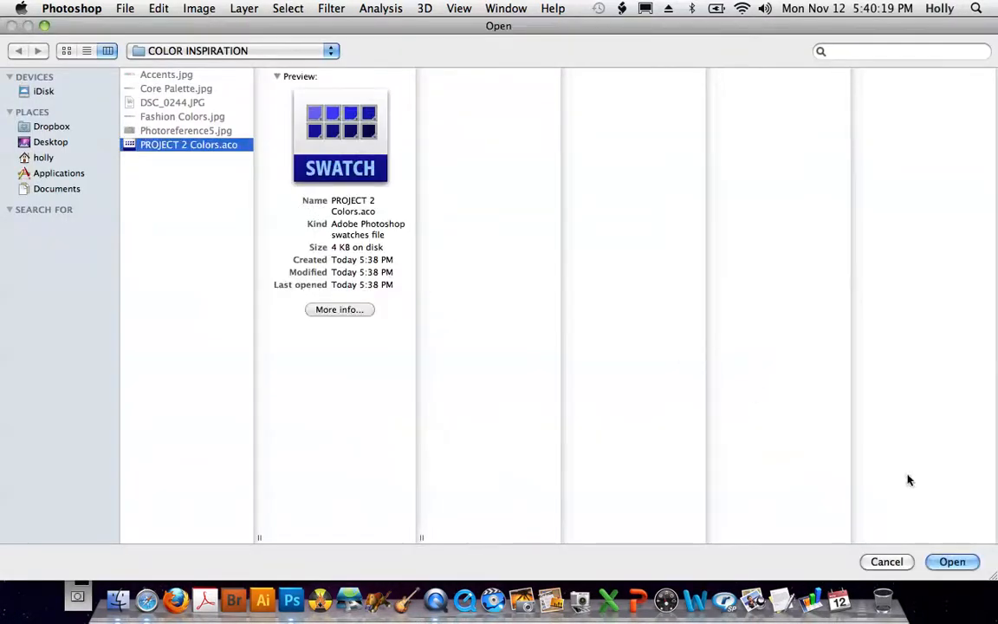
pyautogui.click(951, 561)
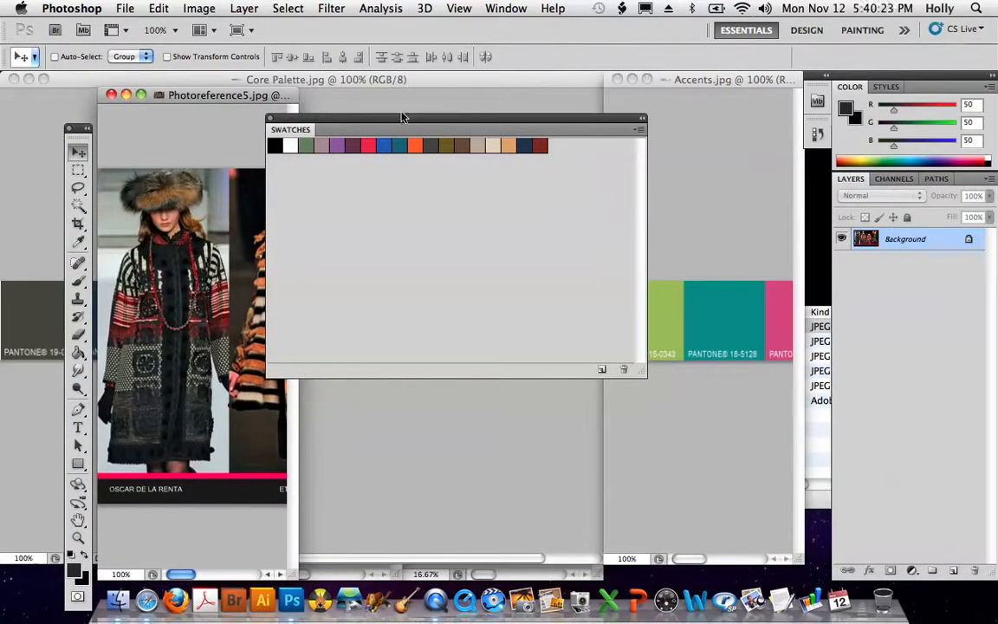
# Move the Swatches panel aside and dock the Photoreference5.jpg window as a tab beside Core Palette.jpg.
pyautogui.moveTo(384, 128); pyautogui.dragTo(514, 137)
pyautogui.moveTo(231, 95); pyautogui.dragTo(287, 87)
pyautogui.moveTo(492, 136); pyautogui.dragTo(514, 123)
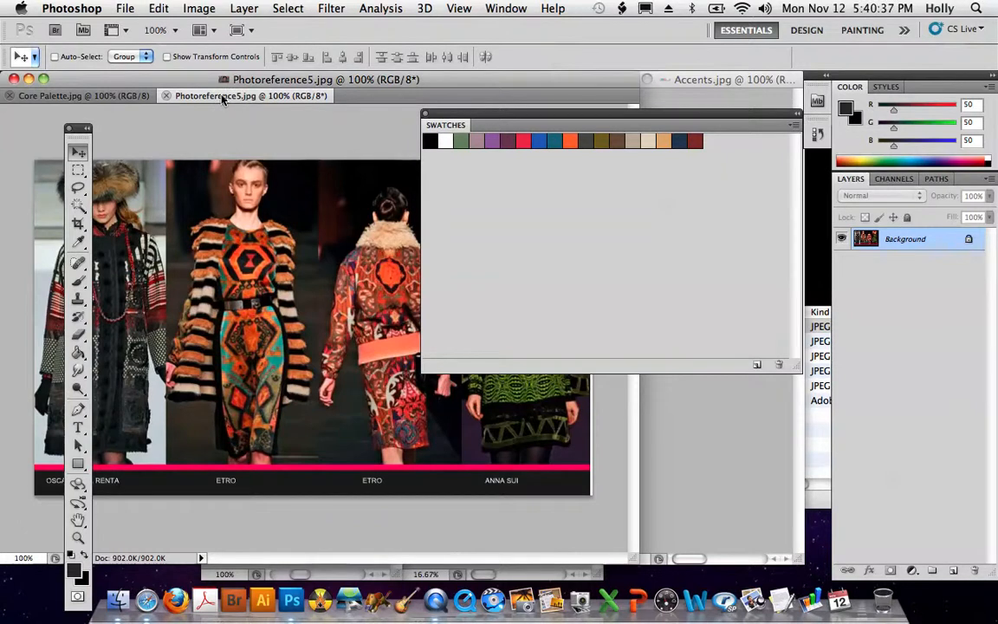
# Save Photoreference5.jpg over the existing JPEG in COLOR INSPIRATION at High quality 8, Baseline ("Standard"), and move the Swatches panel over the photo.
pyautogui.click(126, 11)
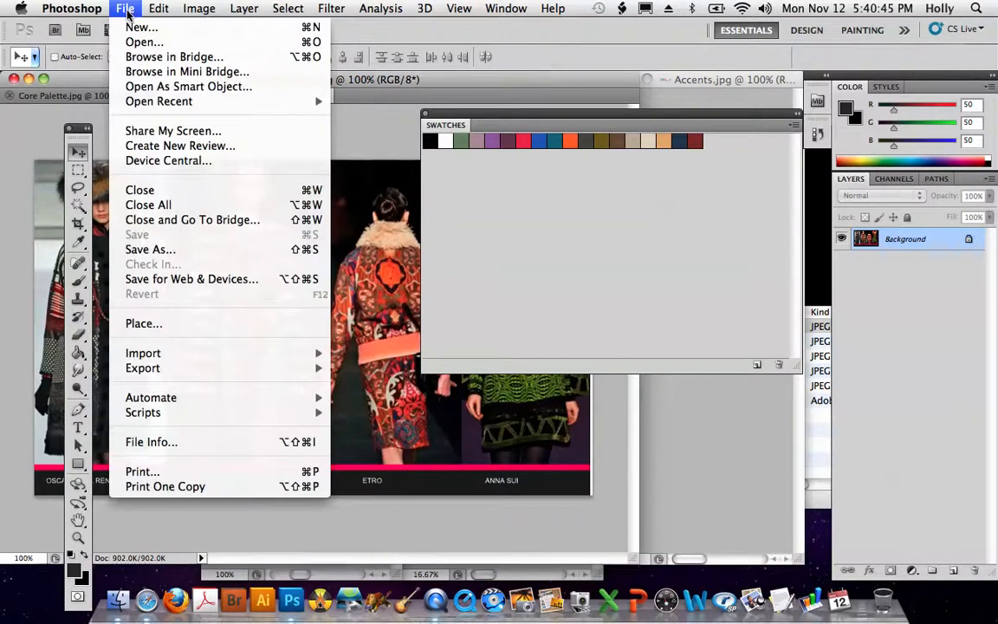
pyautogui.click(163, 249)
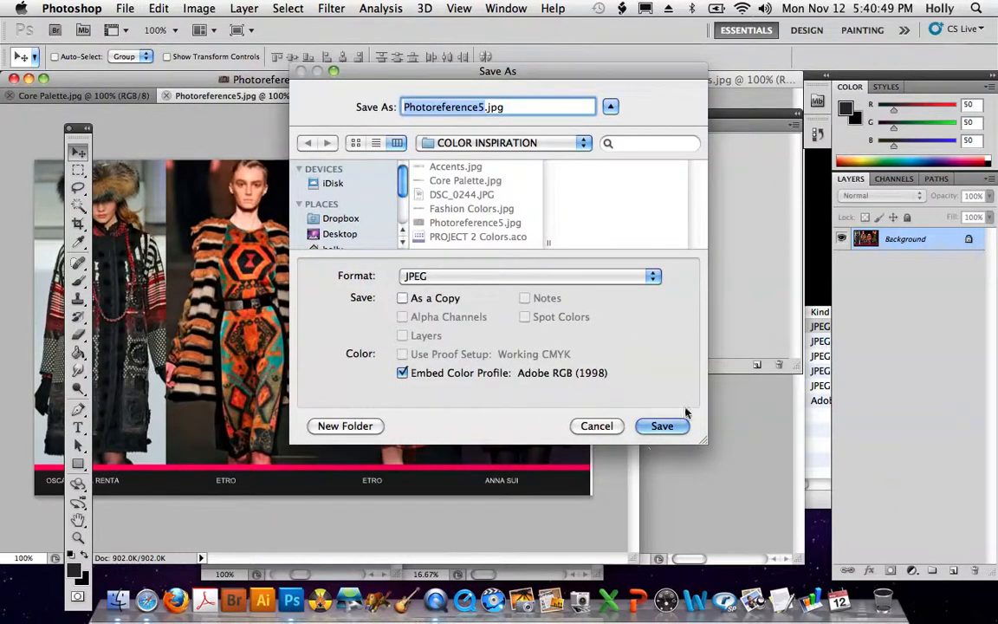
pyautogui.click(664, 424)
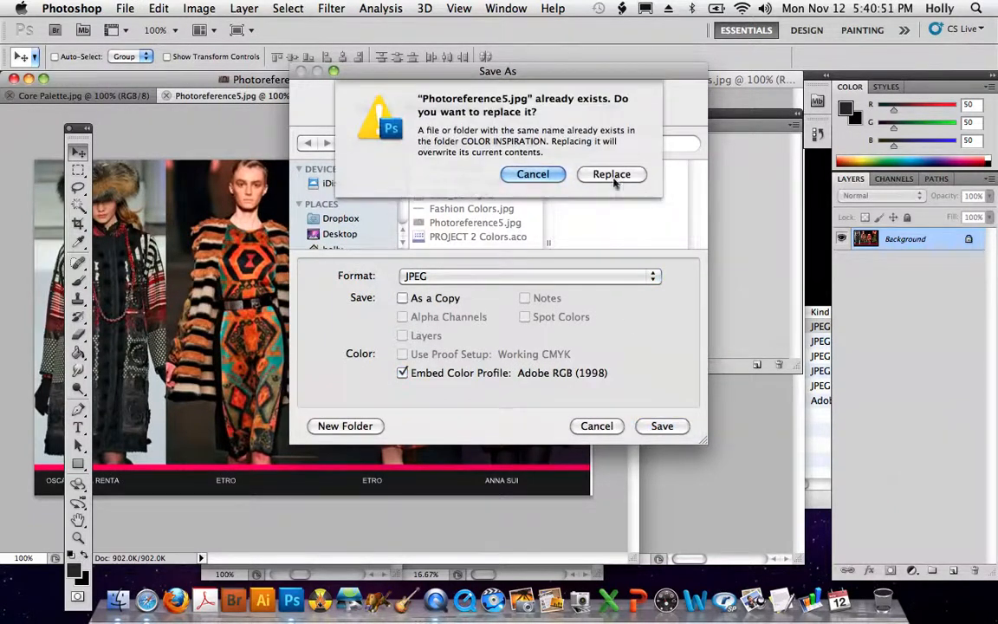
pyautogui.click(612, 176)
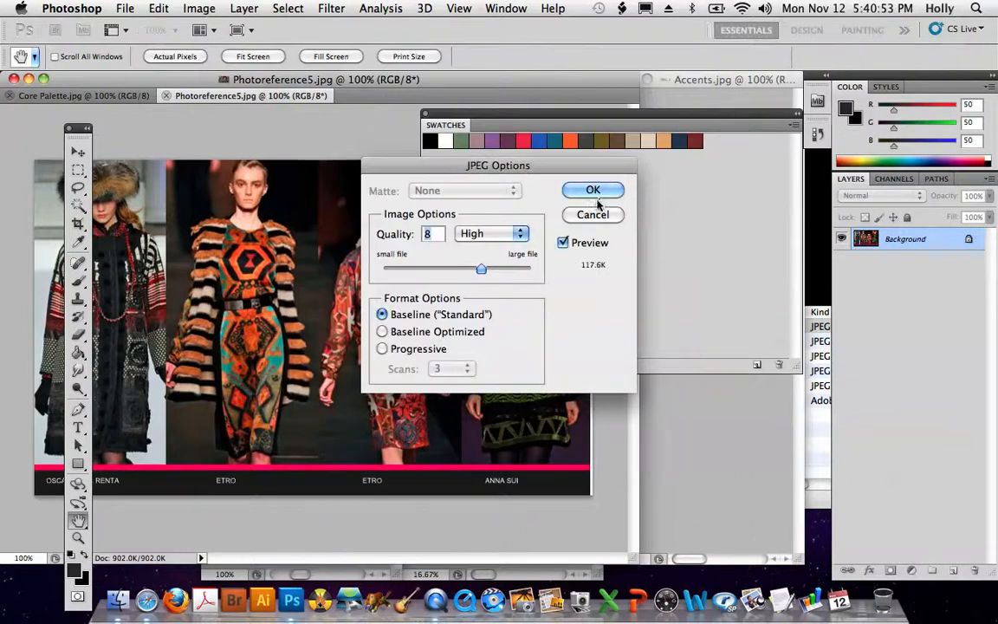
pyautogui.click(596, 193)
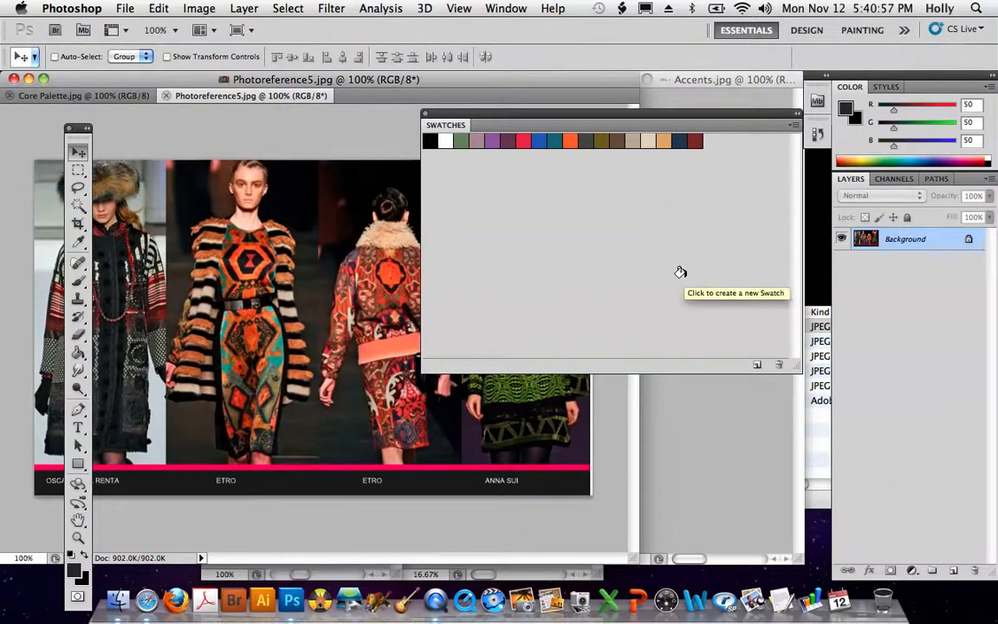
pyautogui.moveTo(615, 114); pyautogui.dragTo(440, 136)
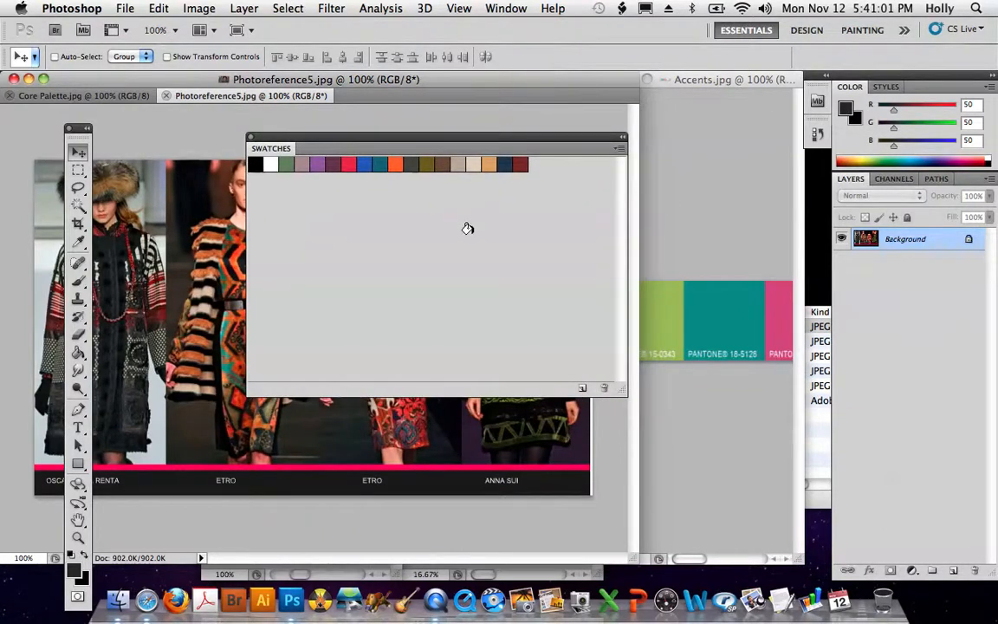